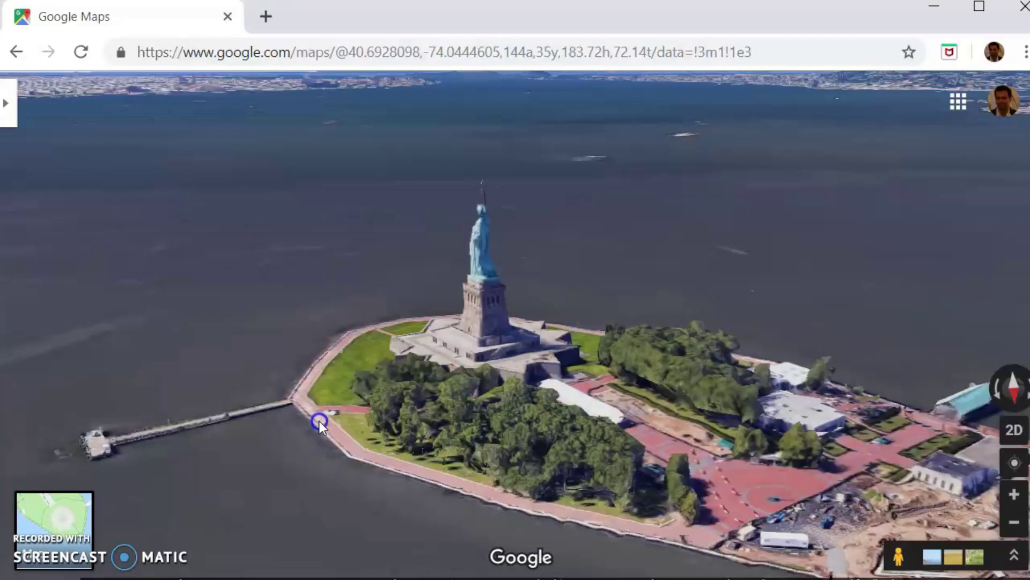
Step: Examine the Statue of Liberty from several sides and closer up in the 3D satellite view
ctrl+drag(319, 424, 684, 411)
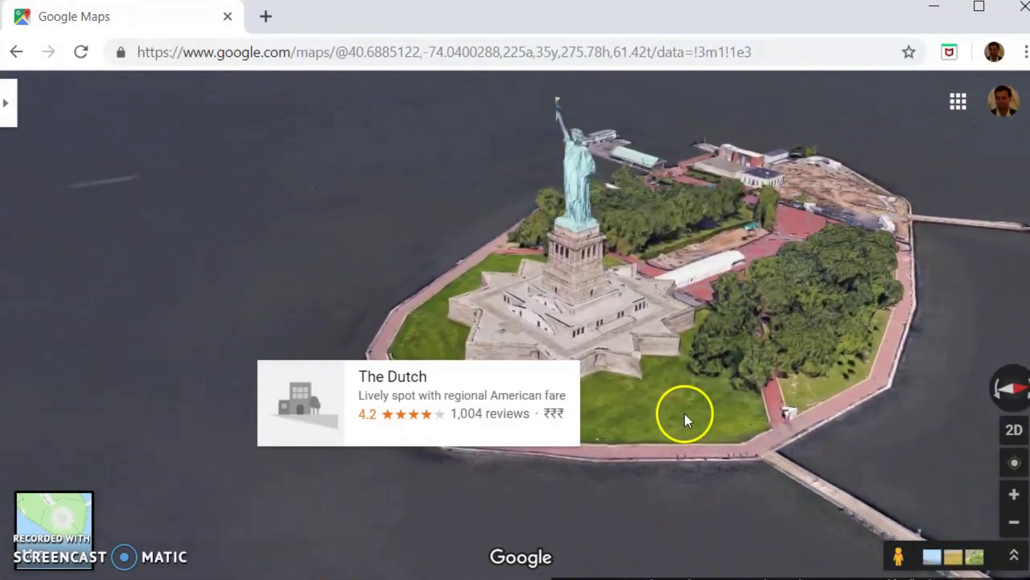
double_click(637, 268)
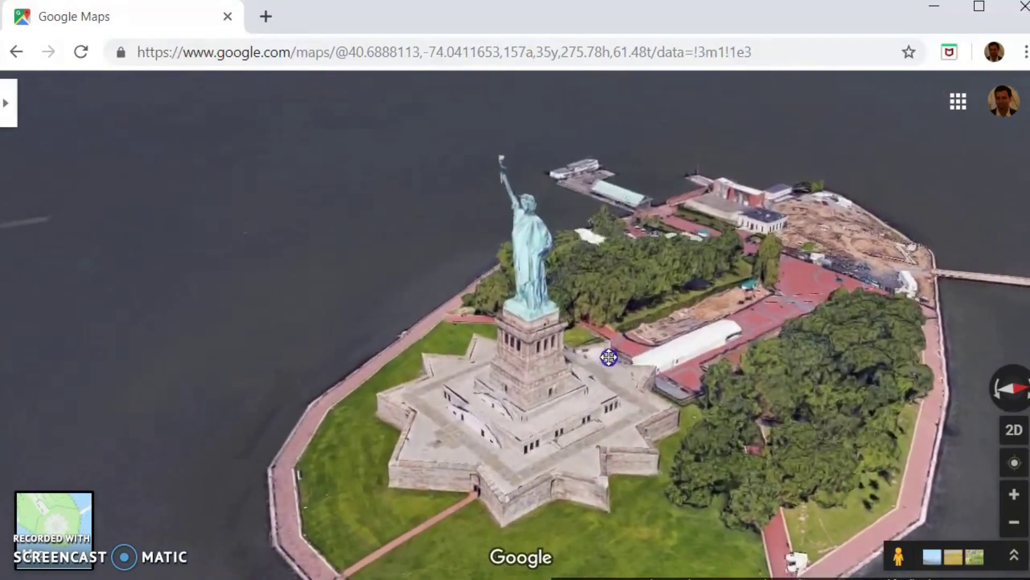
drag(609, 357, 539, 347)
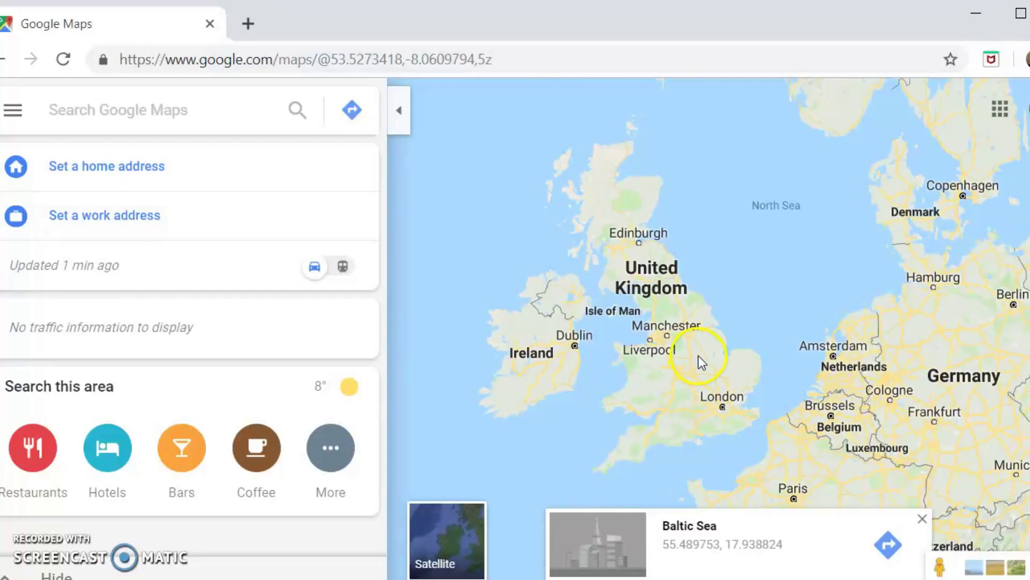
Step: Search the map for Buckingham Palace and open the London, UK result
drag(698, 363, 688, 332)
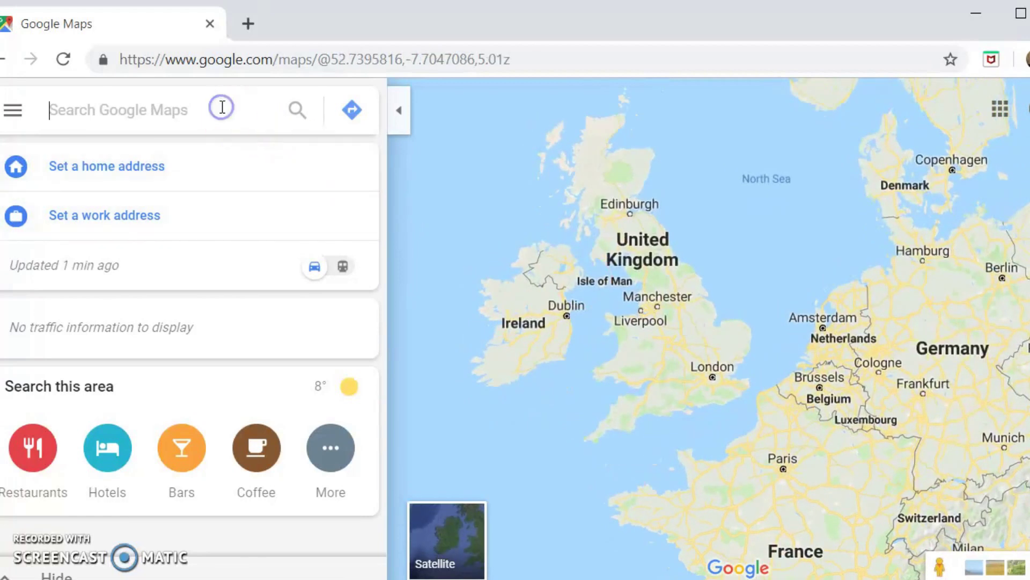
click(222, 107)
text(buckingha)
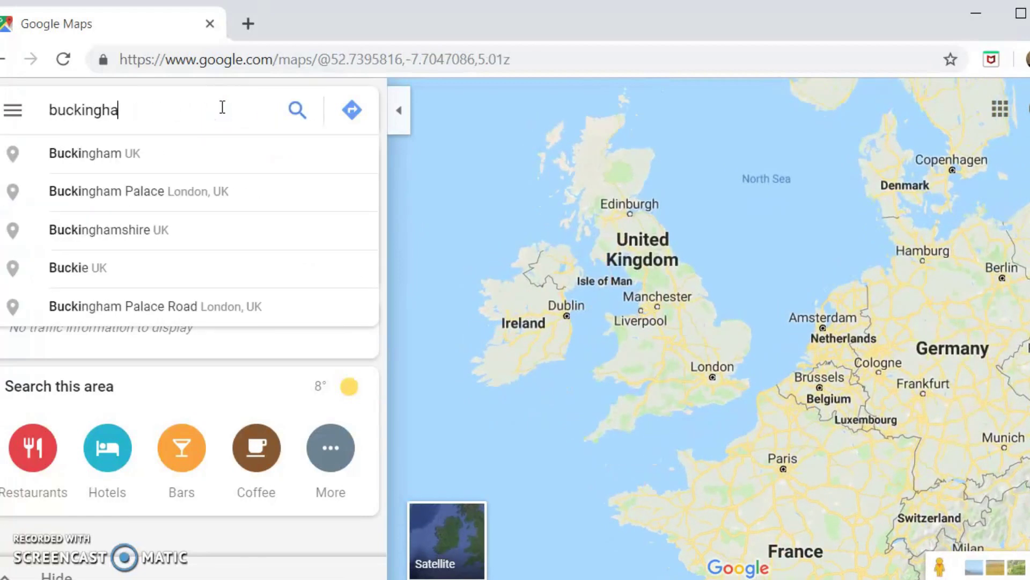
text(m palace)
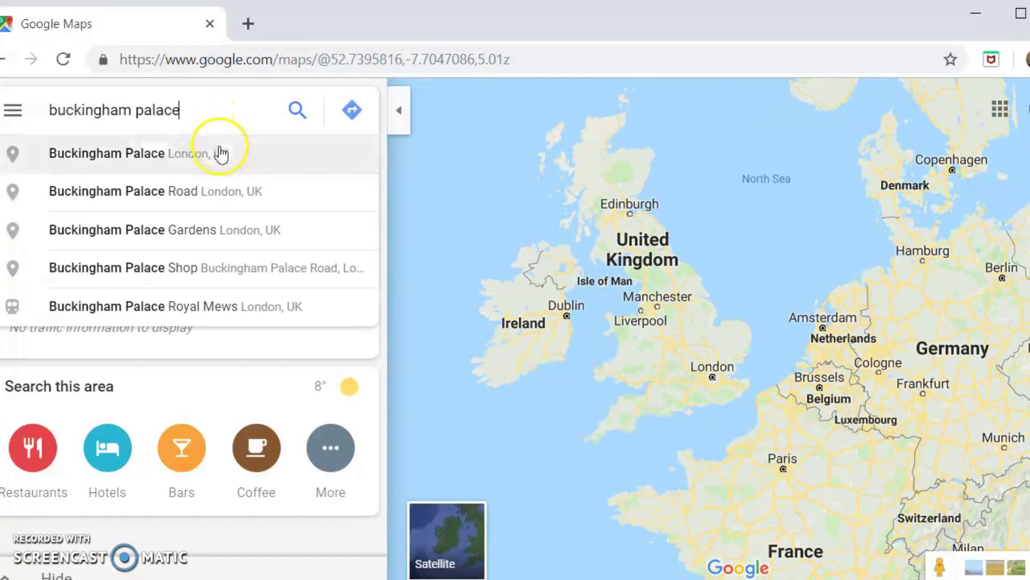
click(220, 148)
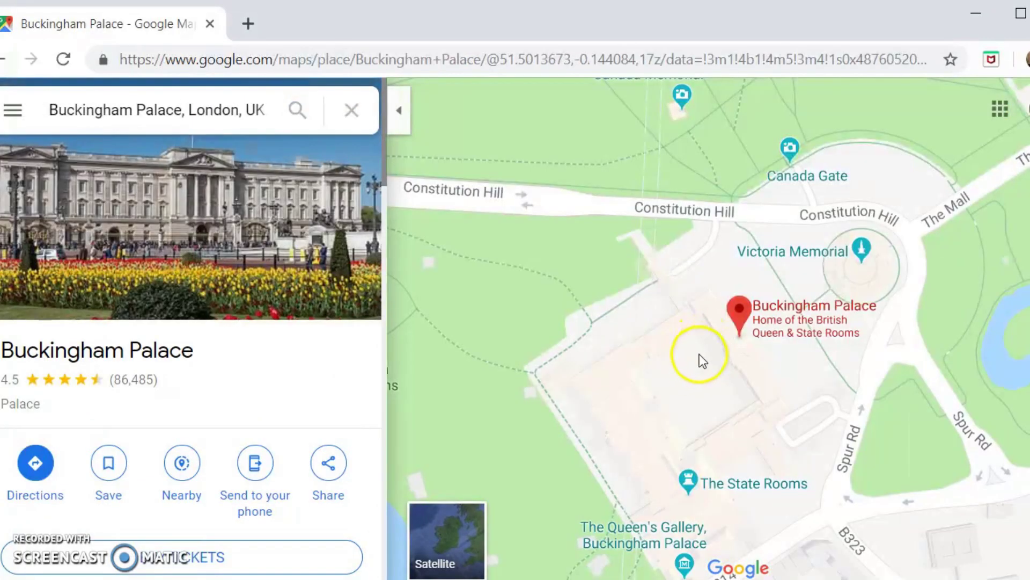
Step: Switch the map around Buckingham Palace to satellite imagery
drag(697, 365, 613, 336)
scroll(647, 354, up, 3)
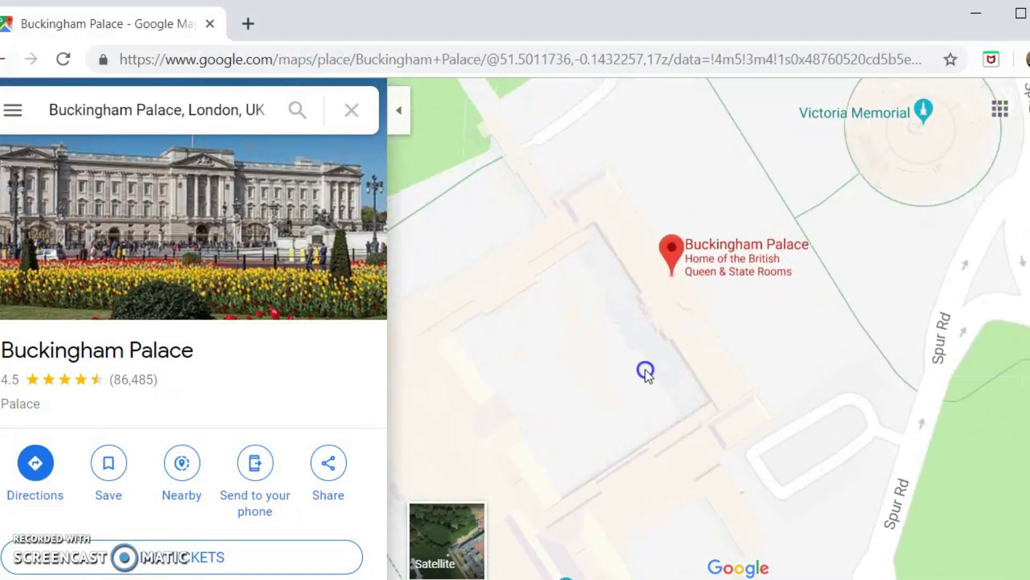
drag(645, 370, 685, 350)
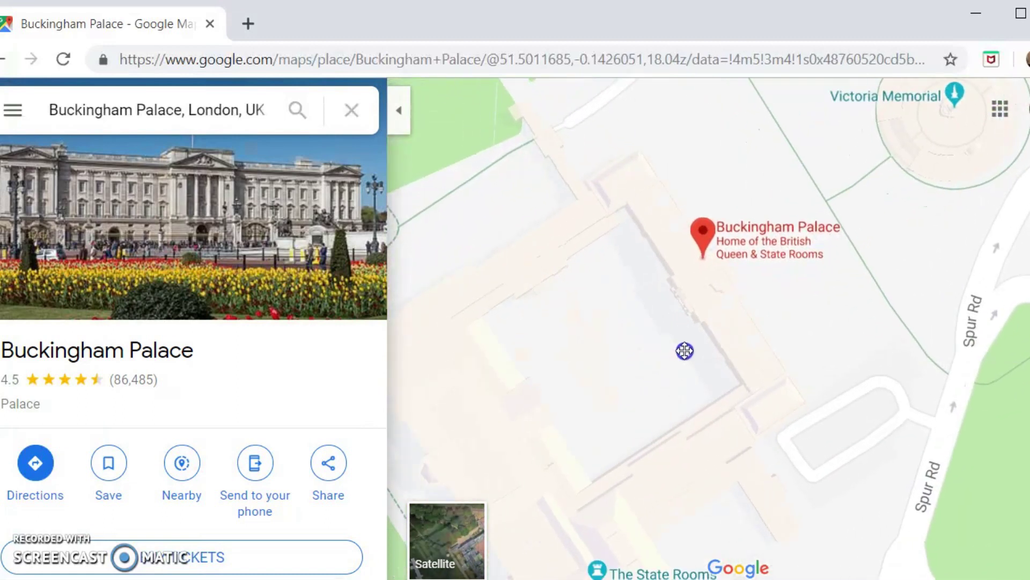
click(449, 535)
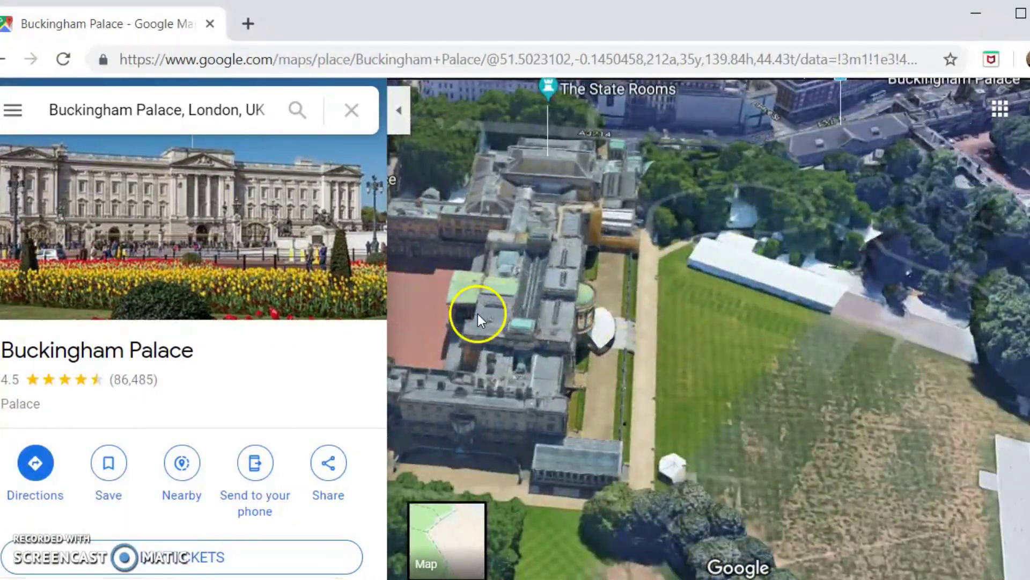
Step: Hide the labels on the satellite imagery of Buckingham Palace and collapse the place details panel
ctrl+drag(477, 314, 647, 351)
ctrl+drag(555, 342, 612, 416)
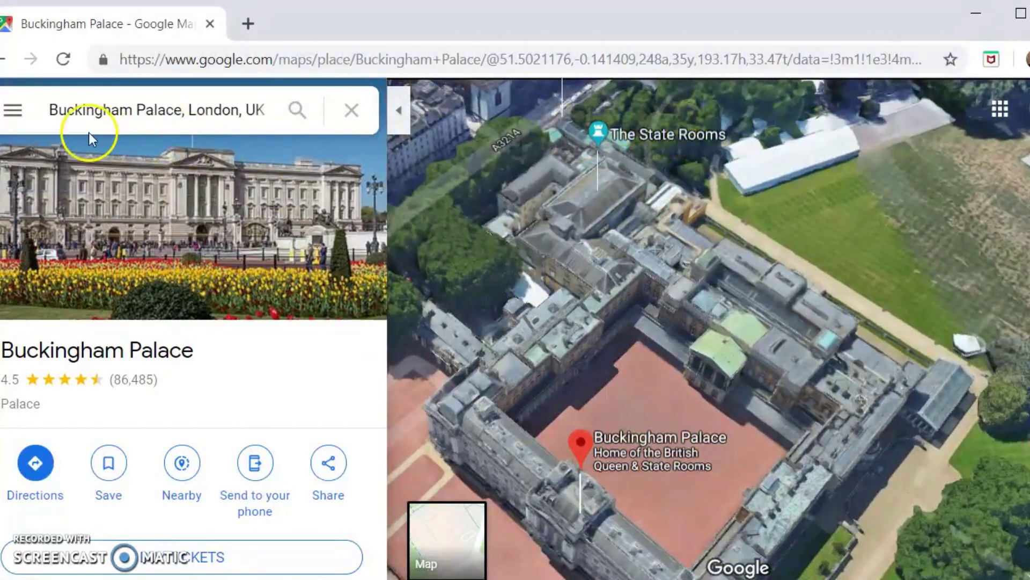
click(15, 111)
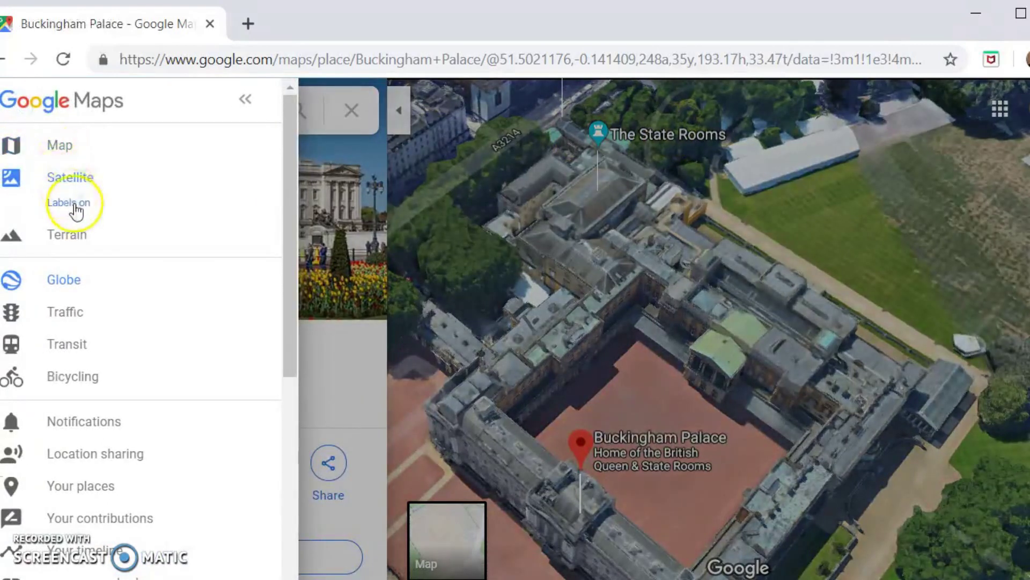
click(75, 207)
click(400, 115)
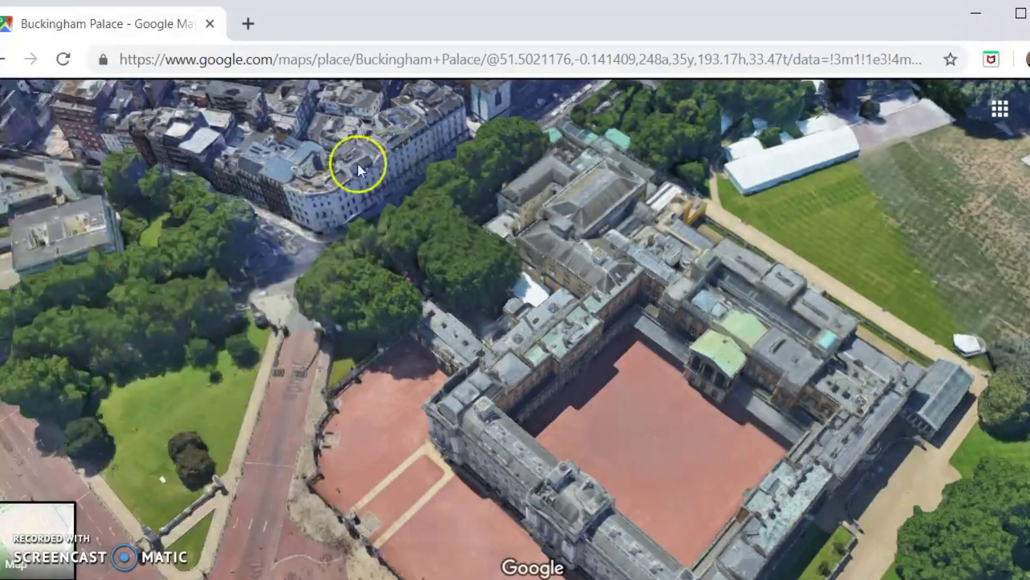
Step: Orbit all the way around Buckingham Palace in 3D, examining its front, courtyard, sides and garden facade
ctrl+drag(585, 417, 416, 357)
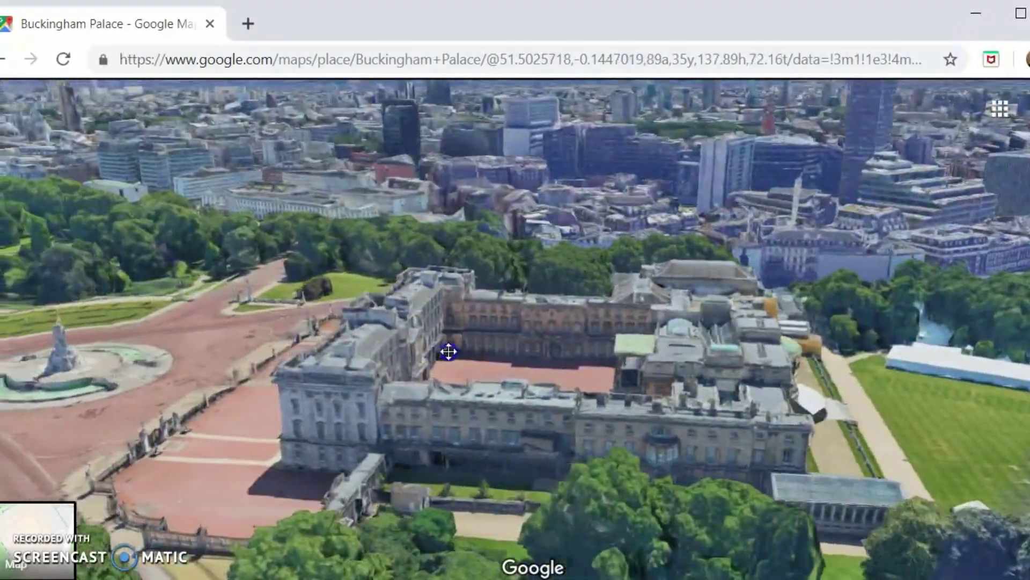
key(Down)
key(Down)
key(Down)
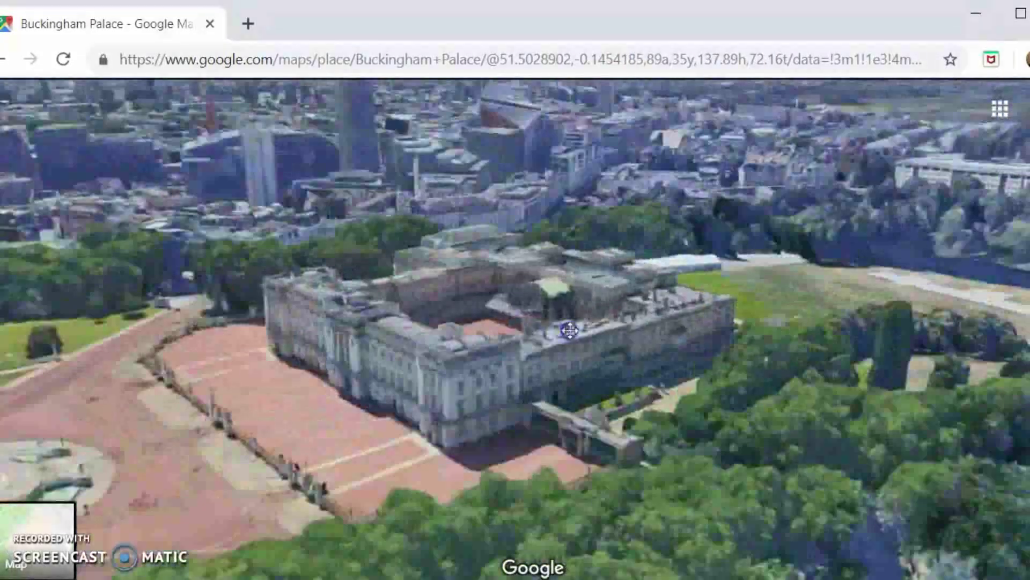
ctrl+drag(402, 352, 539, 364)
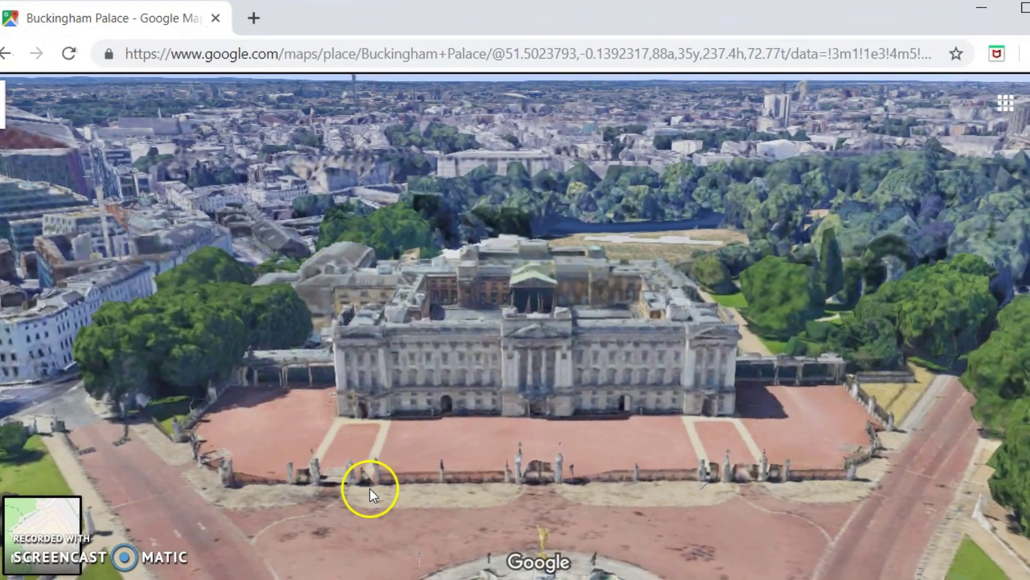
drag(361, 503, 288, 495)
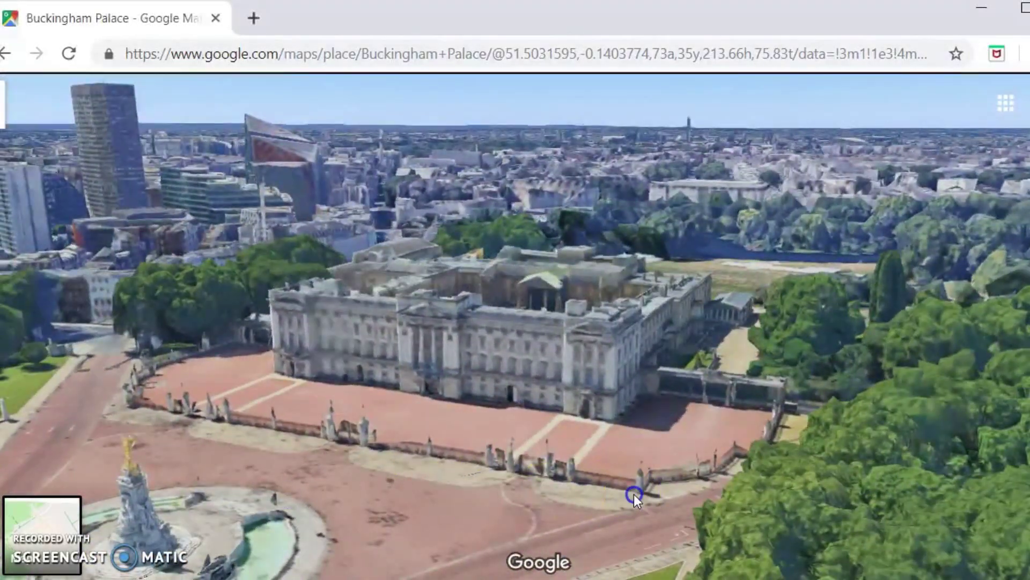
drag(633, 496, 472, 498)
drag(710, 471, 660, 470)
drag(768, 459, 644, 439)
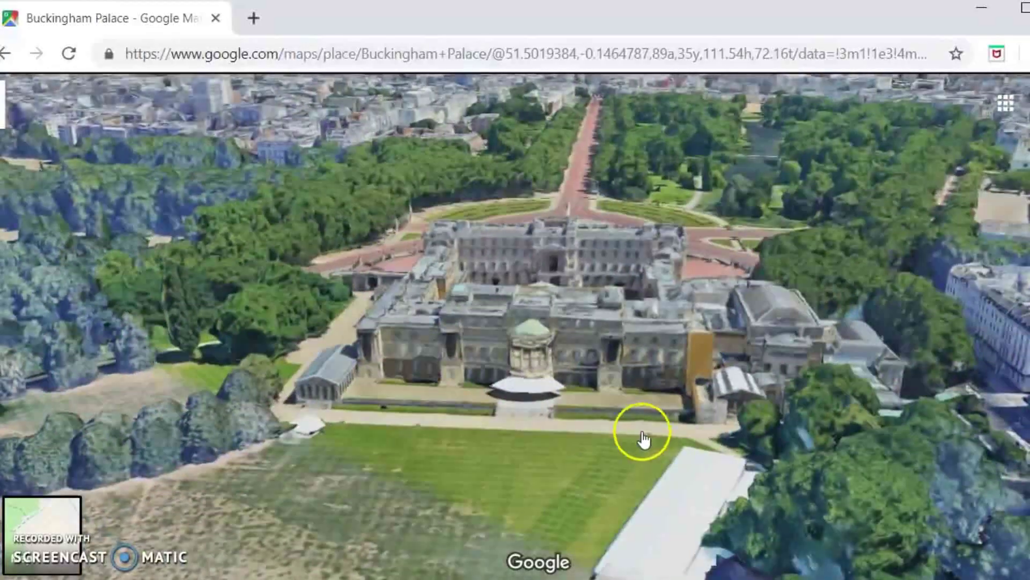
drag(801, 424, 569, 425)
drag(735, 444, 569, 451)
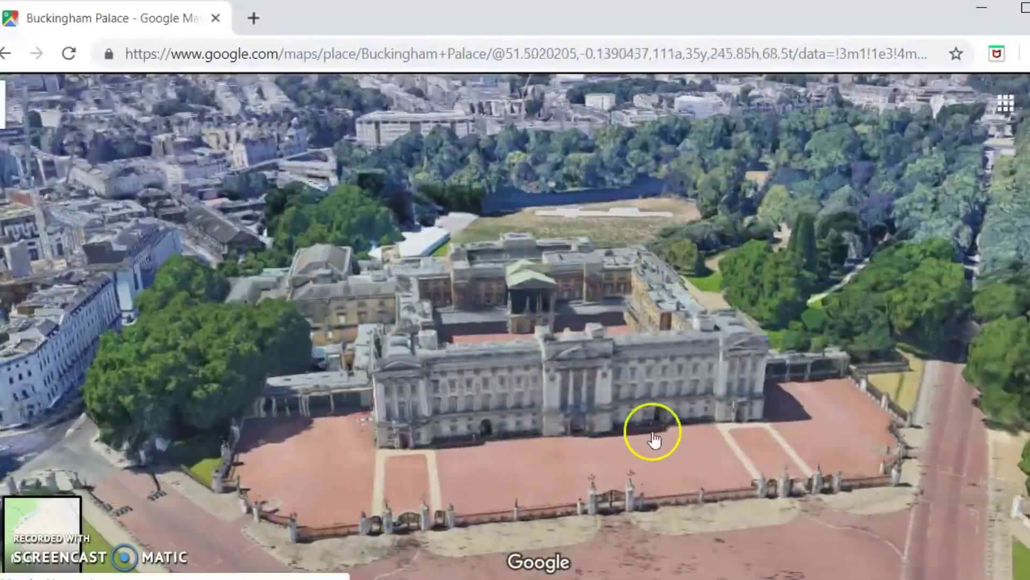
drag(654, 436, 677, 456)
drag(851, 438, 642, 439)
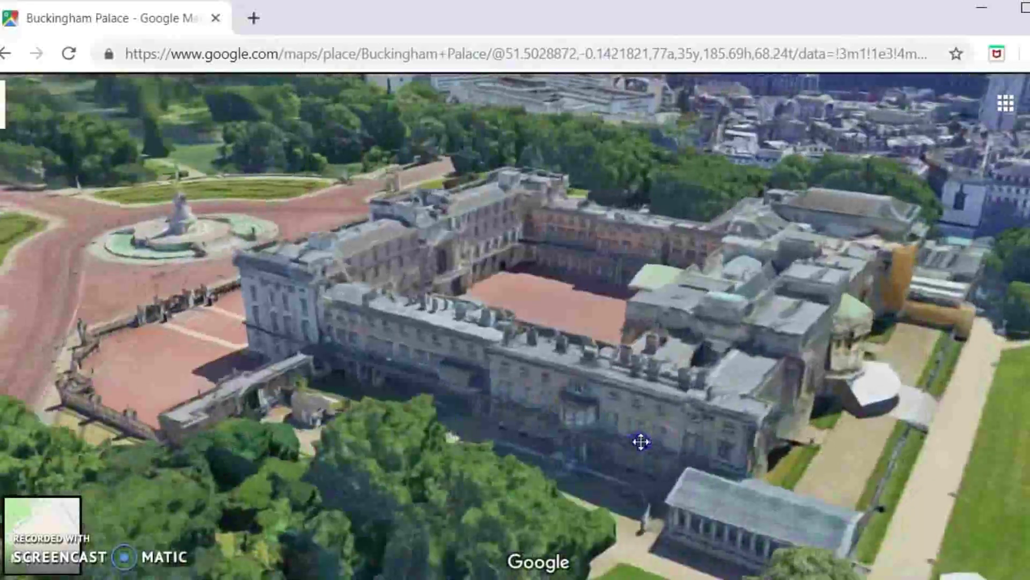
drag(851, 444, 647, 463)
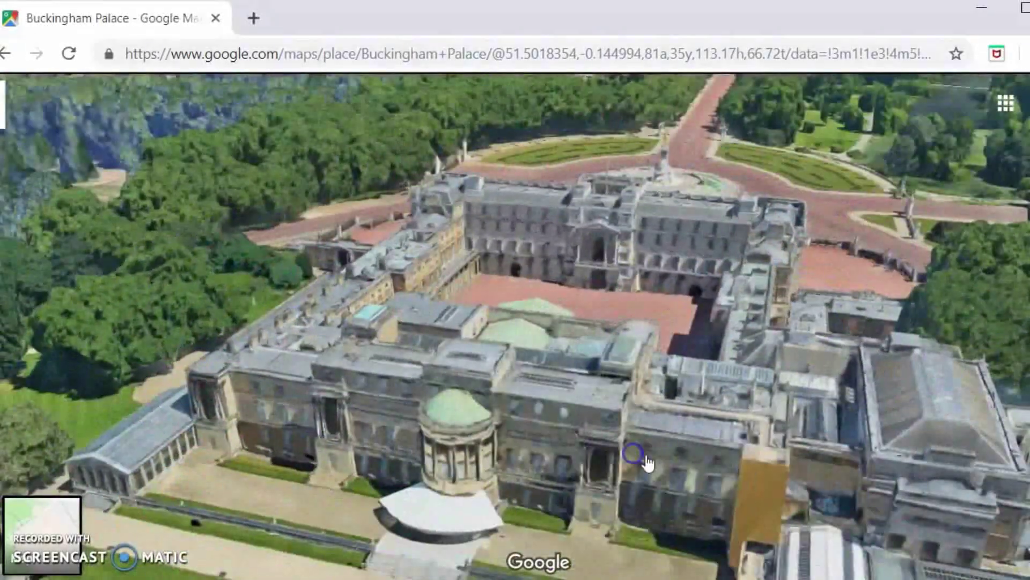
drag(852, 463, 548, 443)
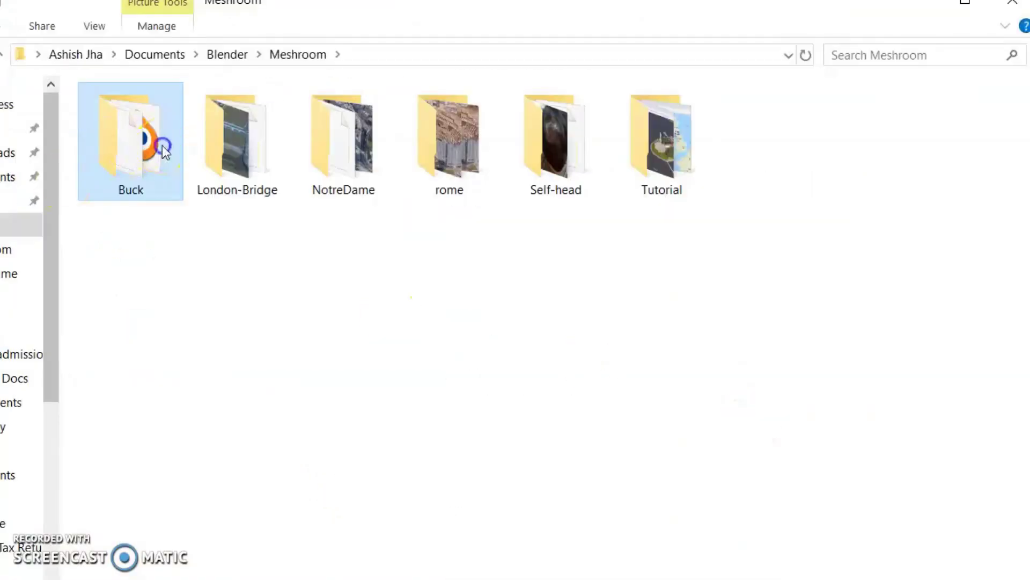
Step: Switch to File Explorer and open the video Recording #3 from the Buck folder inside Meshroom
double_click(162, 146)
click(587, 167)
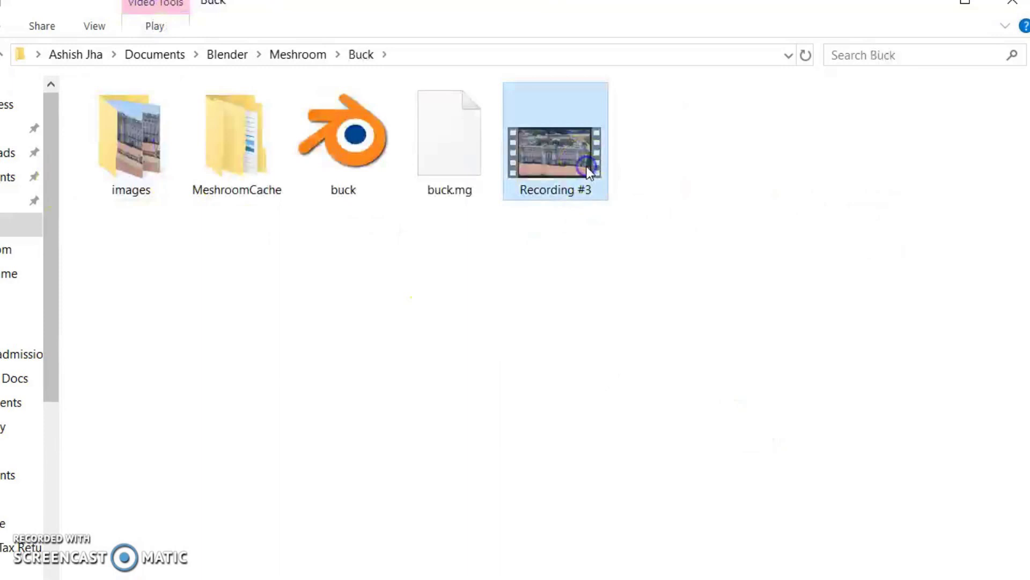
right_click(554, 157)
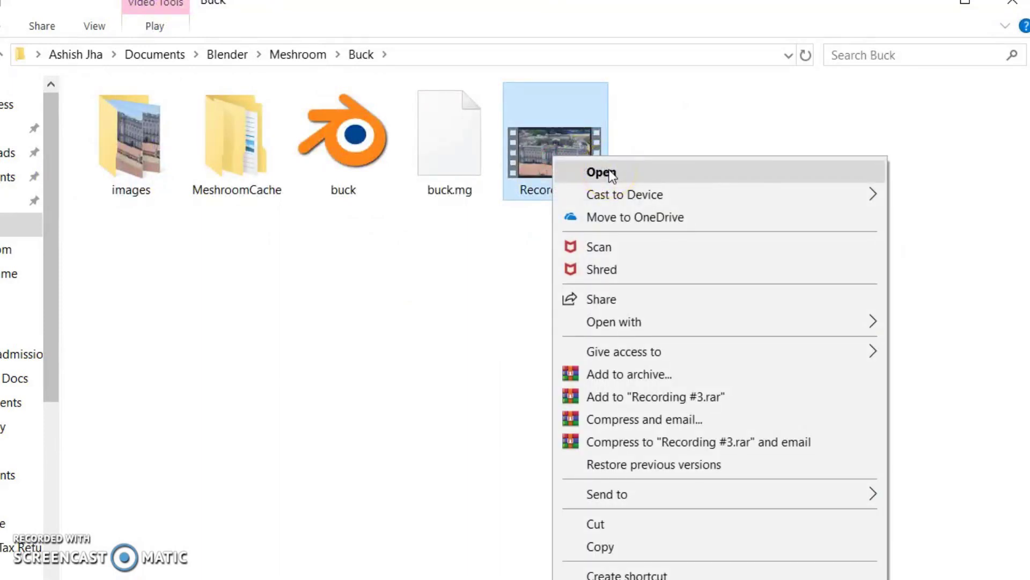
key(alt+Tab)
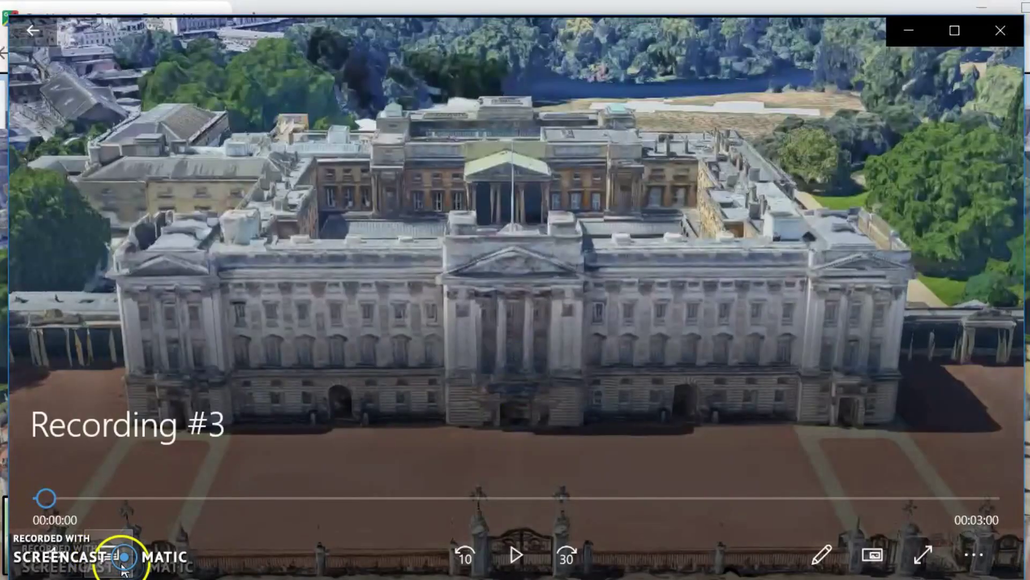
Step: Play the palace recording, skip ahead to about 57 seconds to review the orbit, and close the player
click(503, 562)
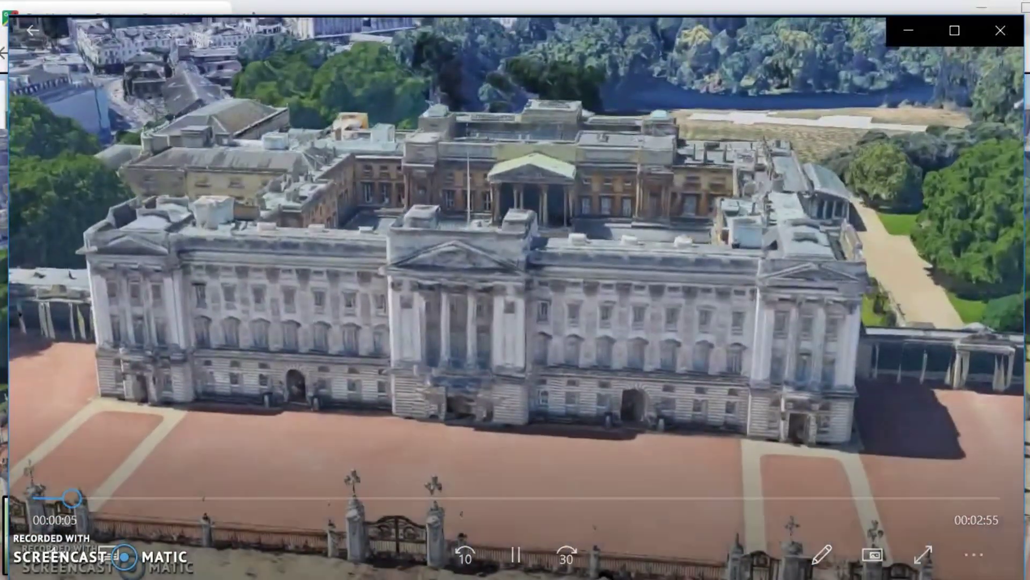
mouse_move(814, 497)
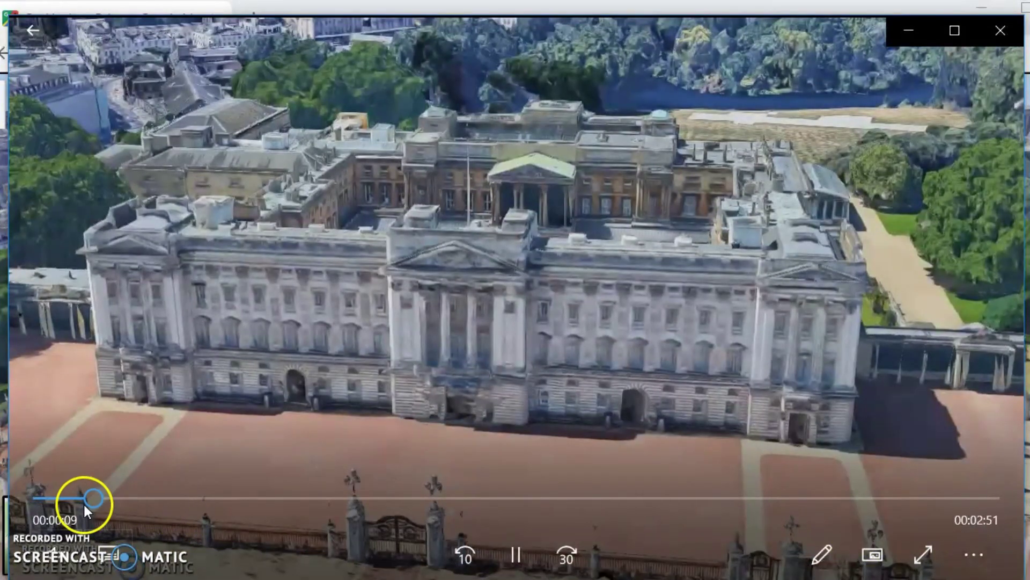
drag(84, 510, 345, 500)
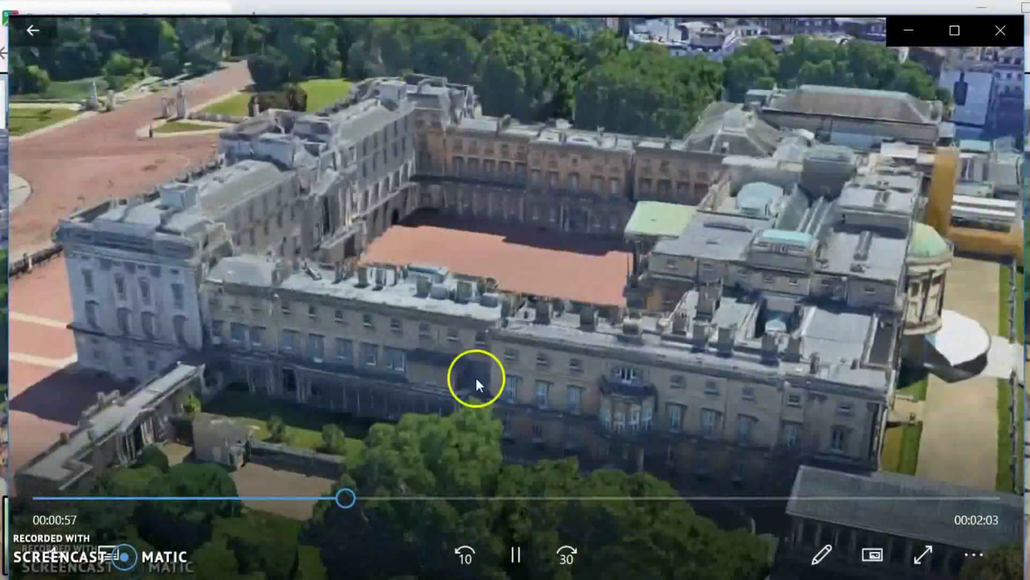
click(997, 34)
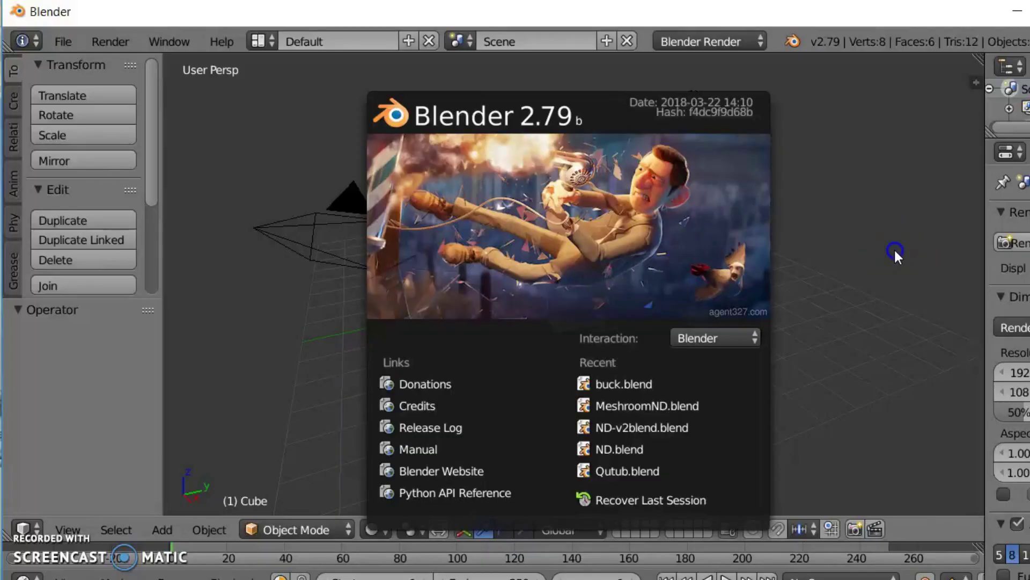
Step: In Blender, delete the default cube and change the screen layout to Video Editing
click(895, 252)
key(x)
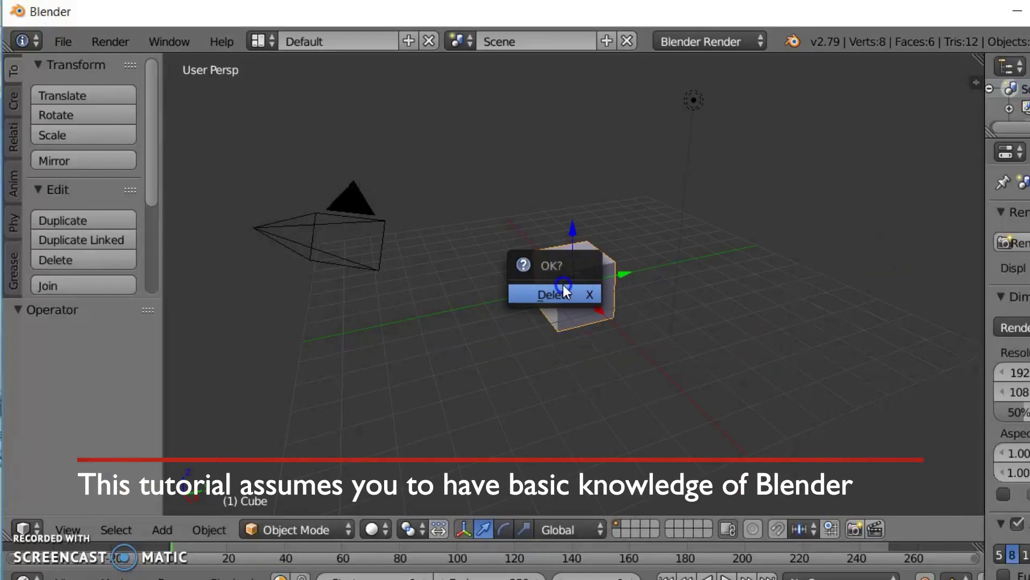
click(585, 292)
click(259, 42)
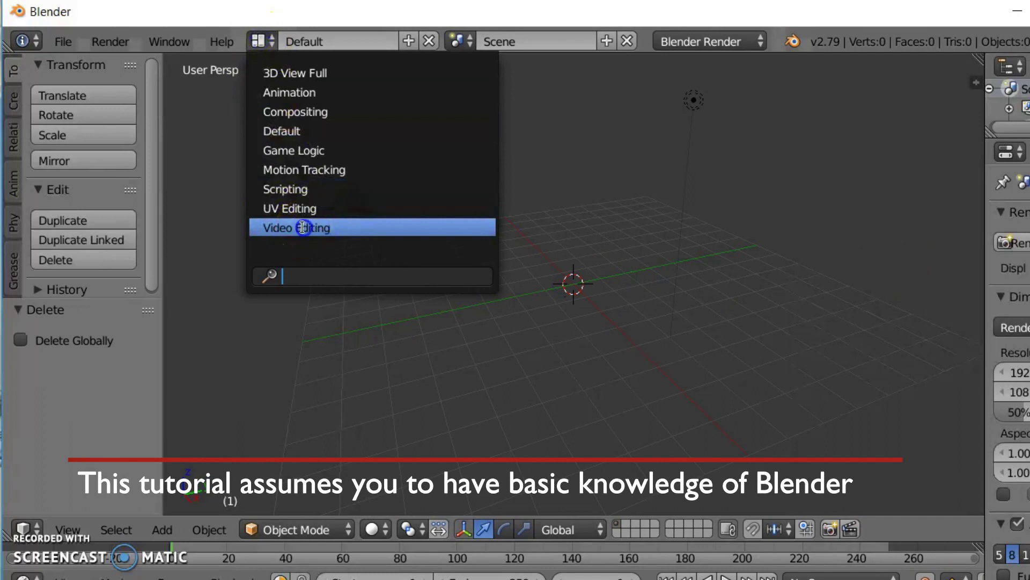
click(301, 227)
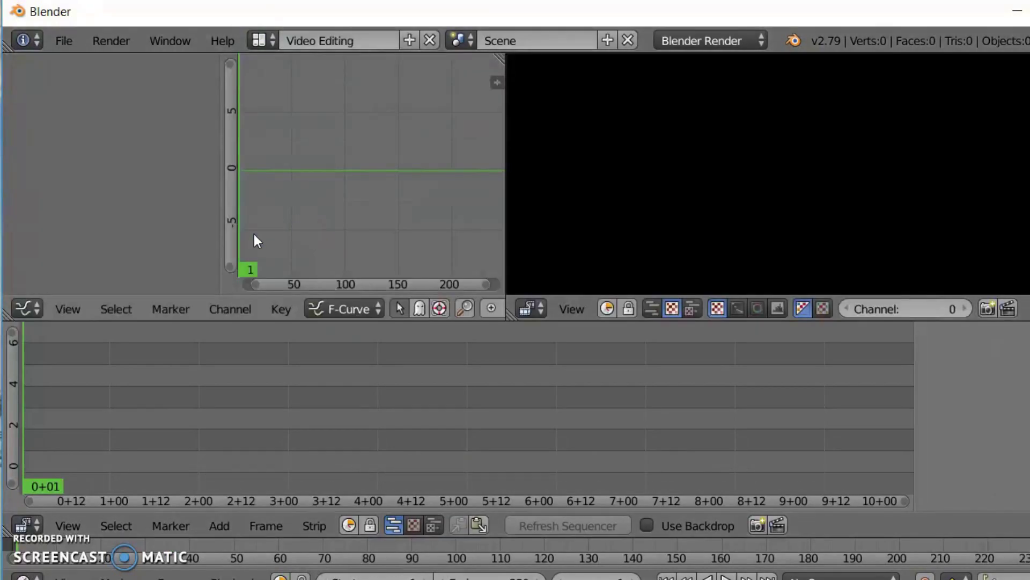
Step: Add the movie Recording #3.mp4 from the Buck folder to the video sequencer as a strip starting at frame 1
click(229, 524)
click(272, 440)
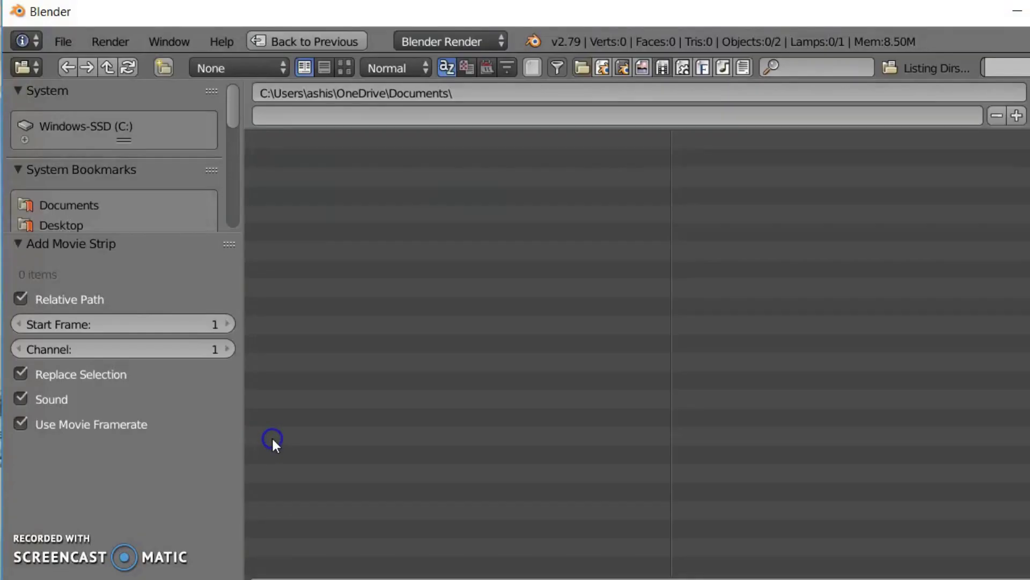
scroll(114, 211, down, 2)
scroll(114, 208, up, 1)
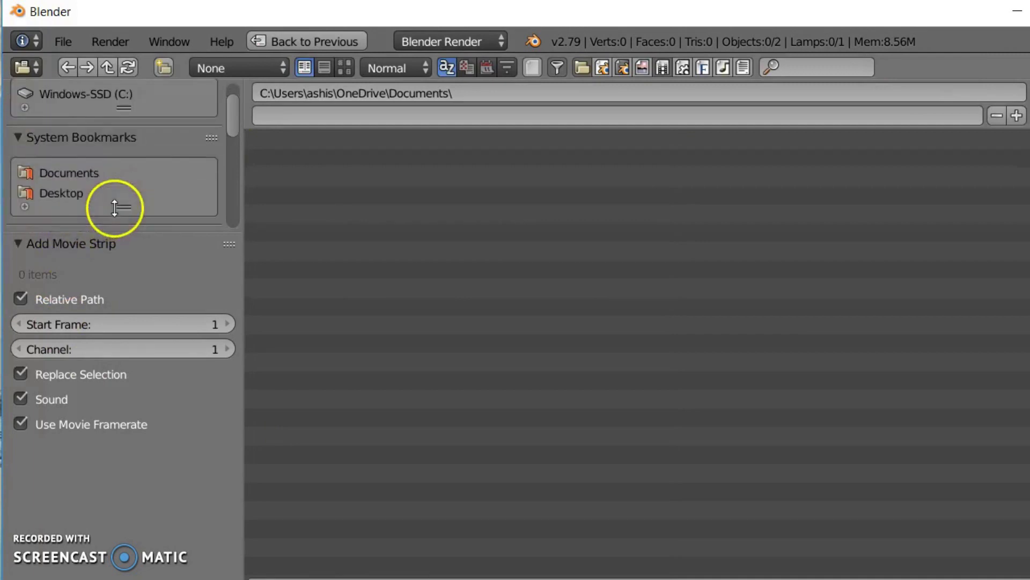
scroll(124, 194, down, 4)
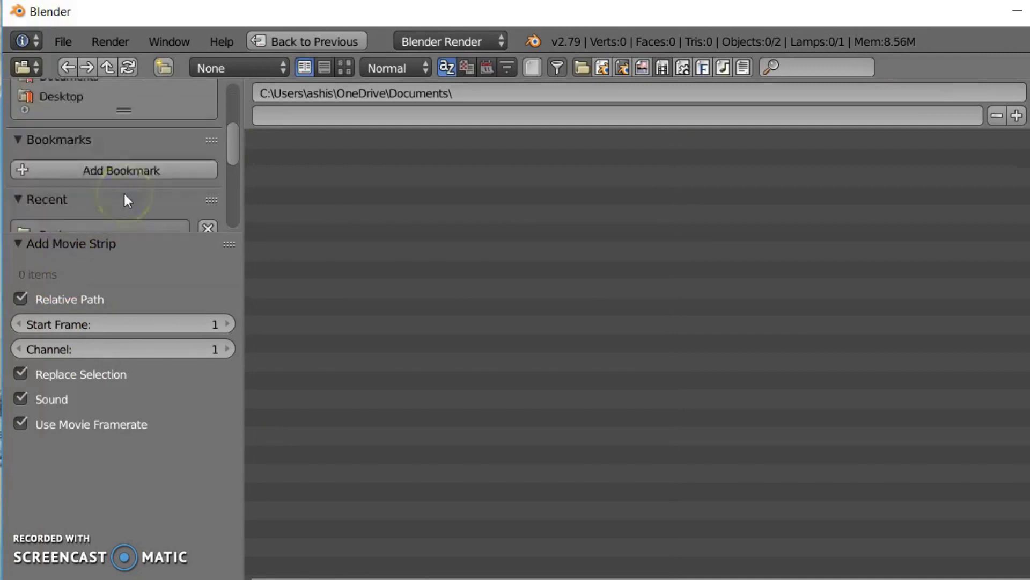
scroll(124, 201, down, 1)
click(58, 173)
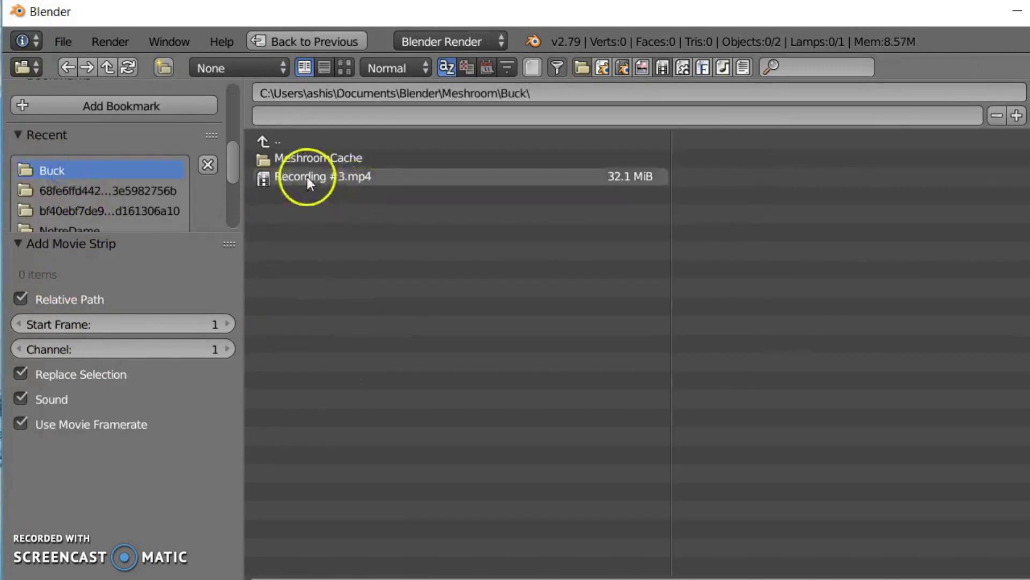
double_click(304, 175)
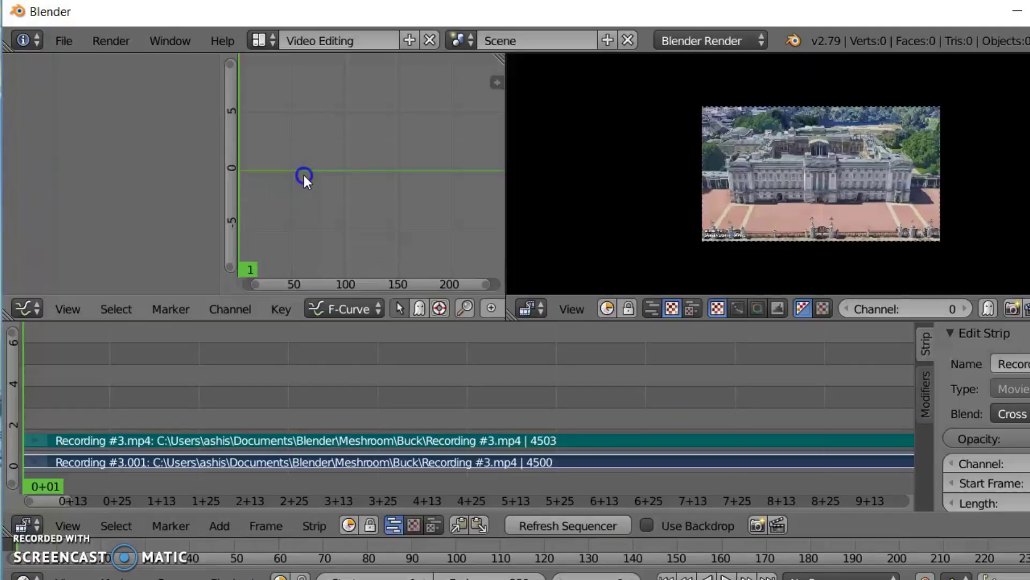
Step: Enlarge the palace footage in the preview and play part of the strip to check it, stopping playback at the end
click(912, 244)
click(884, 200)
scroll(884, 201, up, 3)
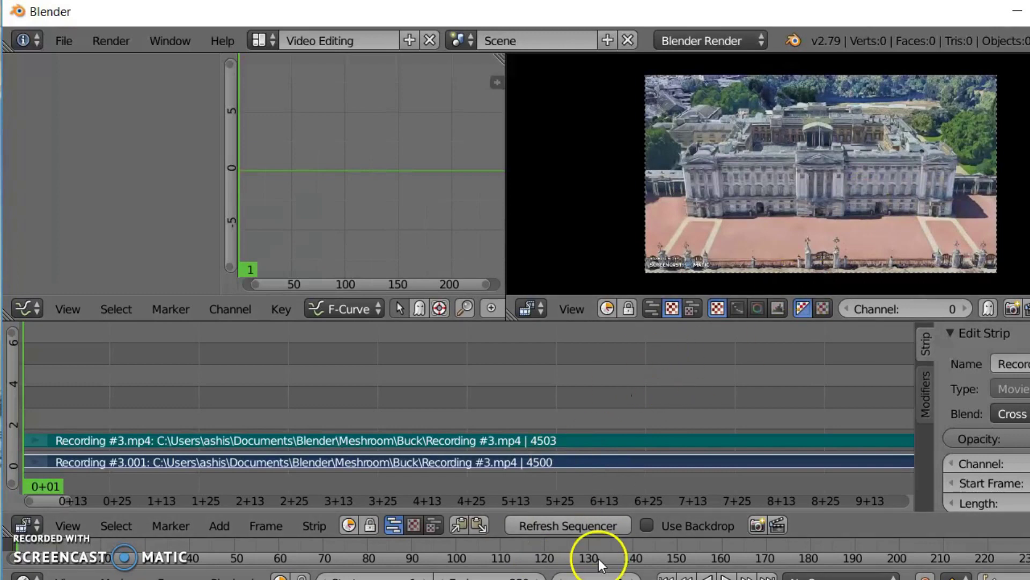
key(alt+a)
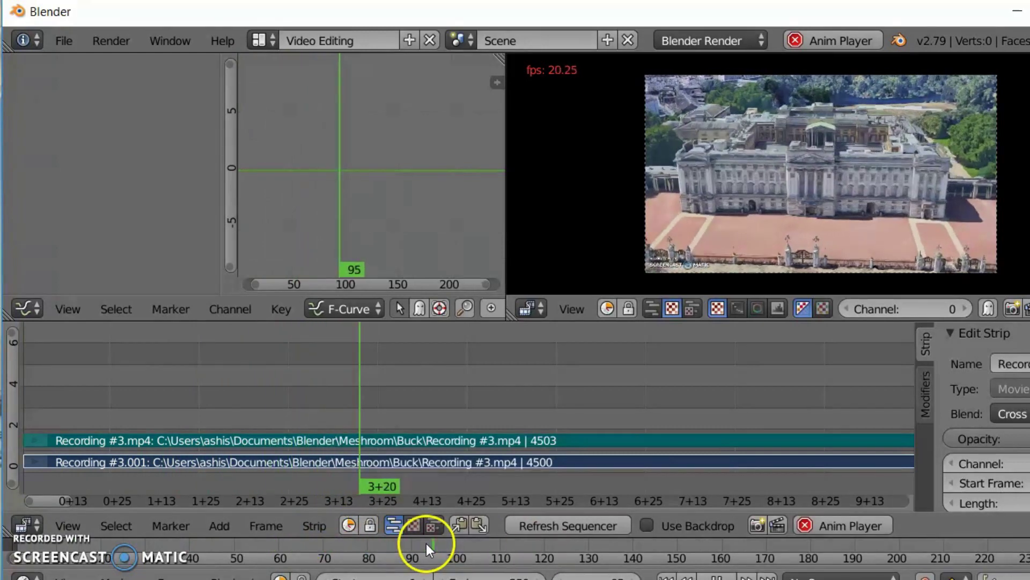
drag(795, 545, 825, 546)
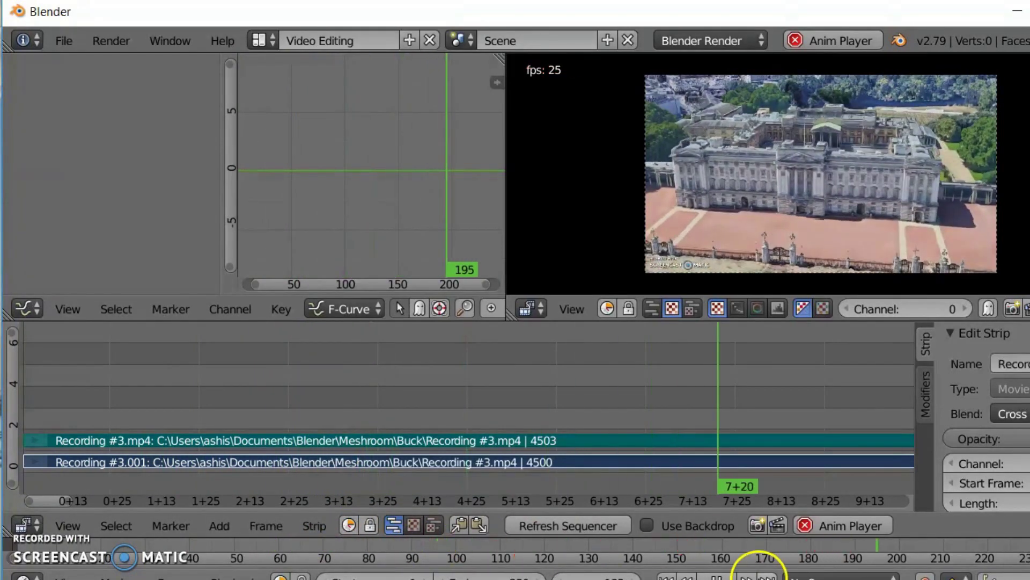
key(alt+a)
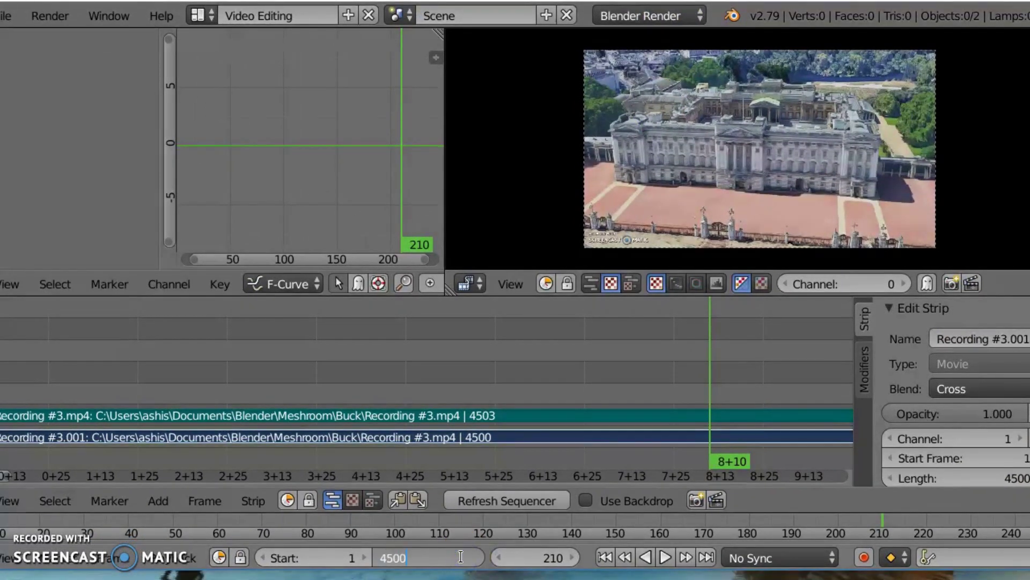
Step: Set the timeline's end frame to 4500 and return to the first frame
key(Return)
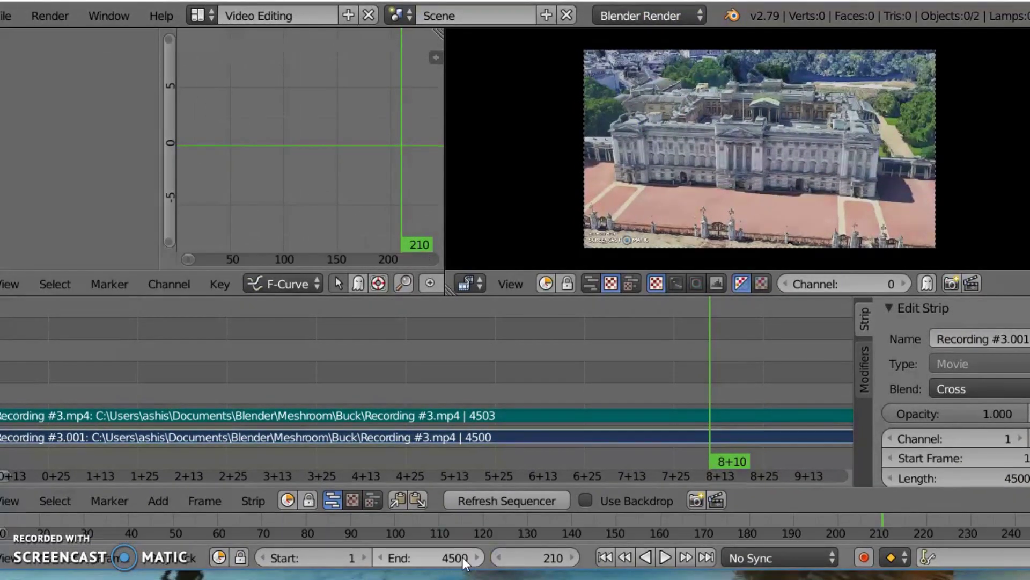
click(609, 558)
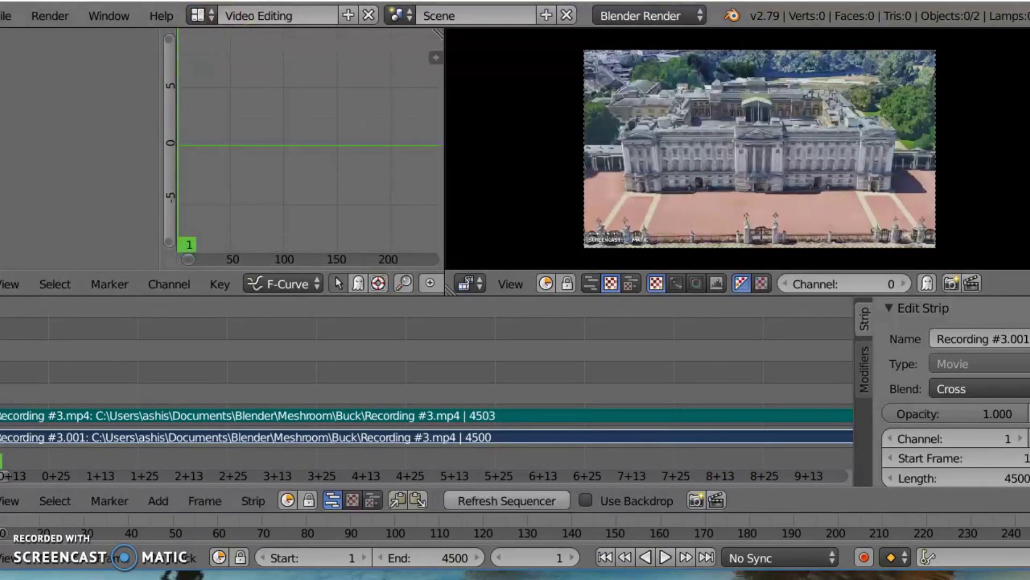
Step: Change the screen layout to Default and widen the properties editor until the render dimension settings are readable
click(198, 26)
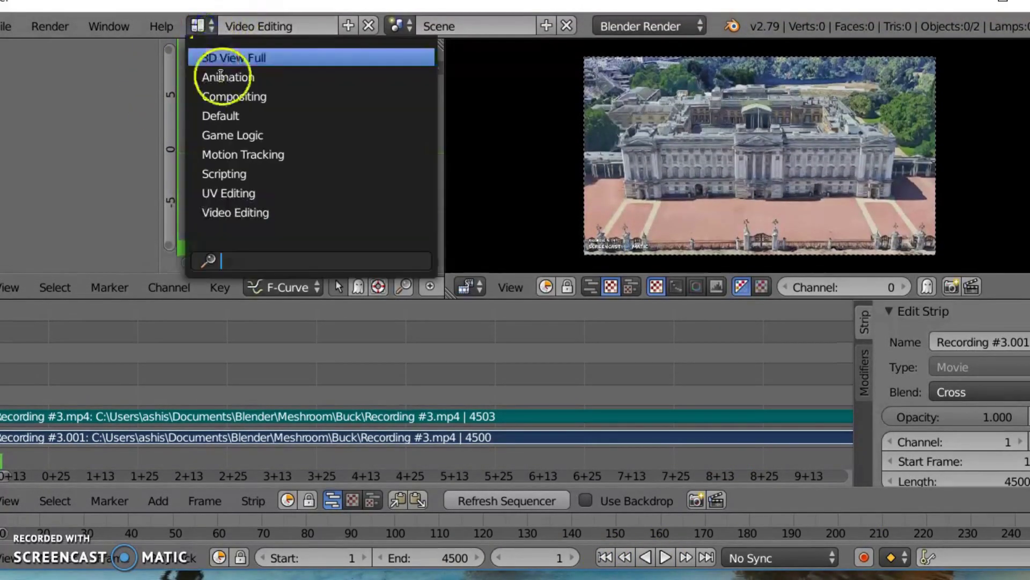
click(236, 115)
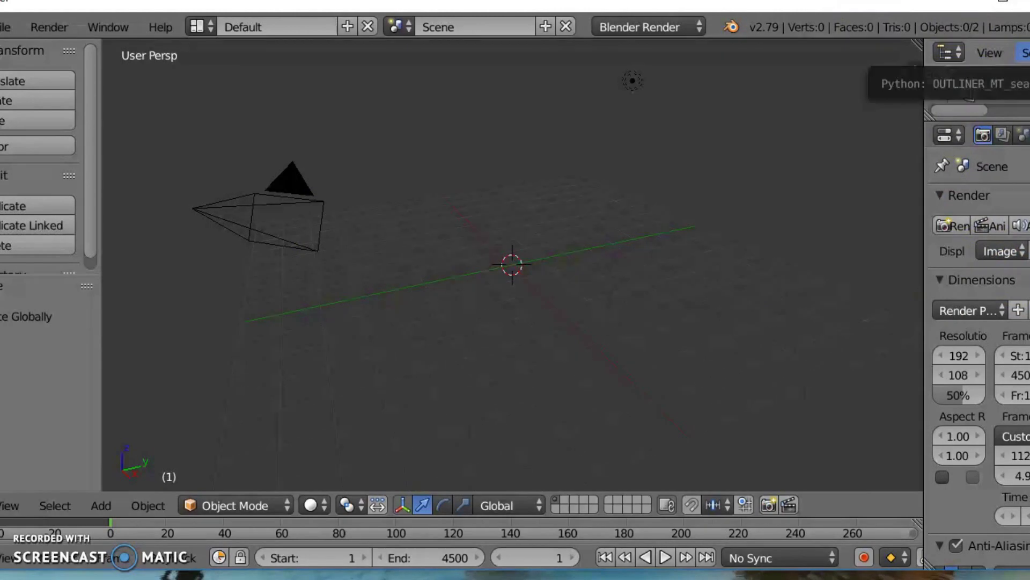
drag(1029, 268, 1017, 268)
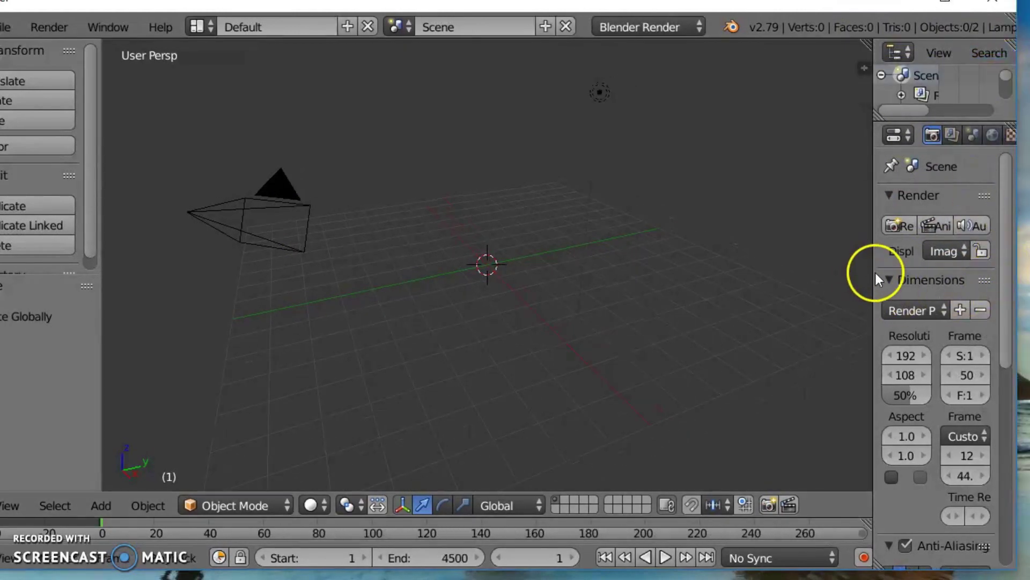
drag(871, 272, 778, 263)
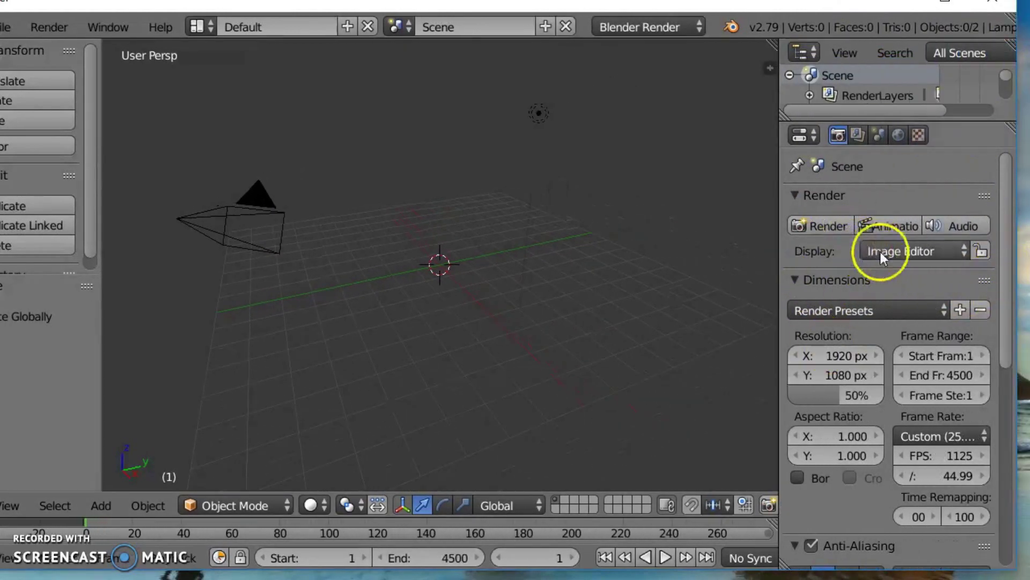
scroll(881, 252, down, 3)
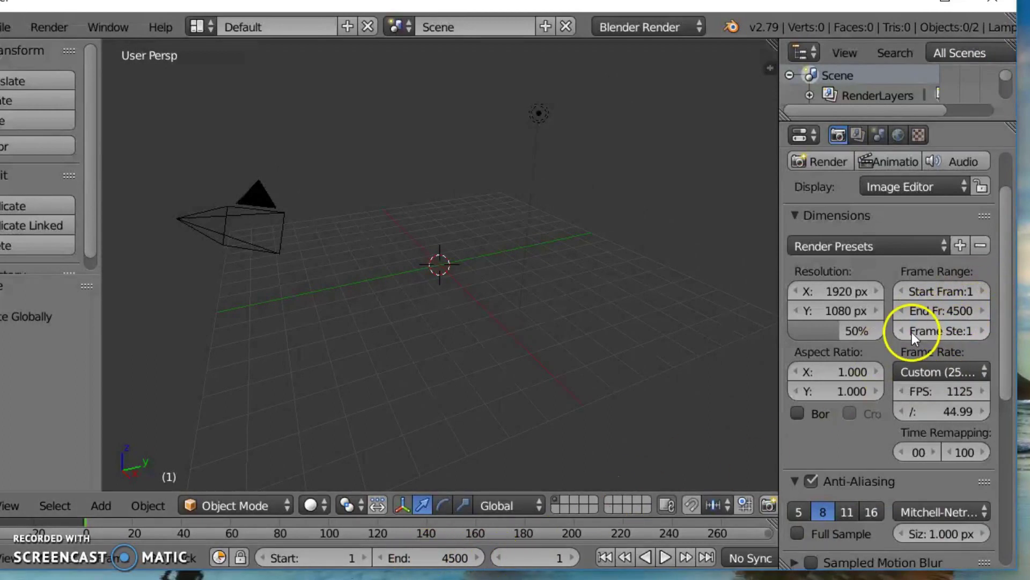
drag(778, 323, 711, 317)
Step: Try a render frame step of 25, and settle on a frame step of 45
click(971, 332)
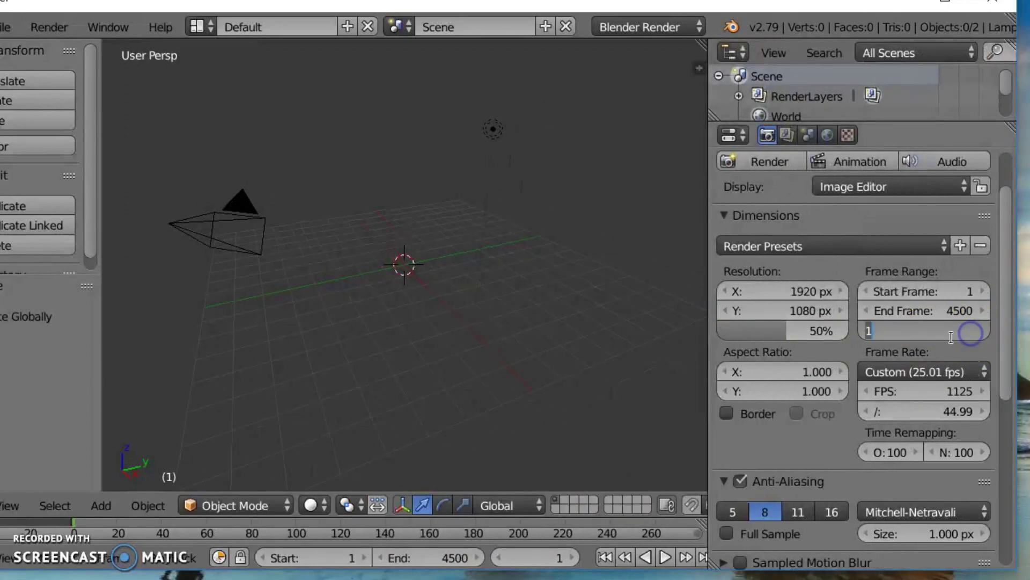
key(Return)
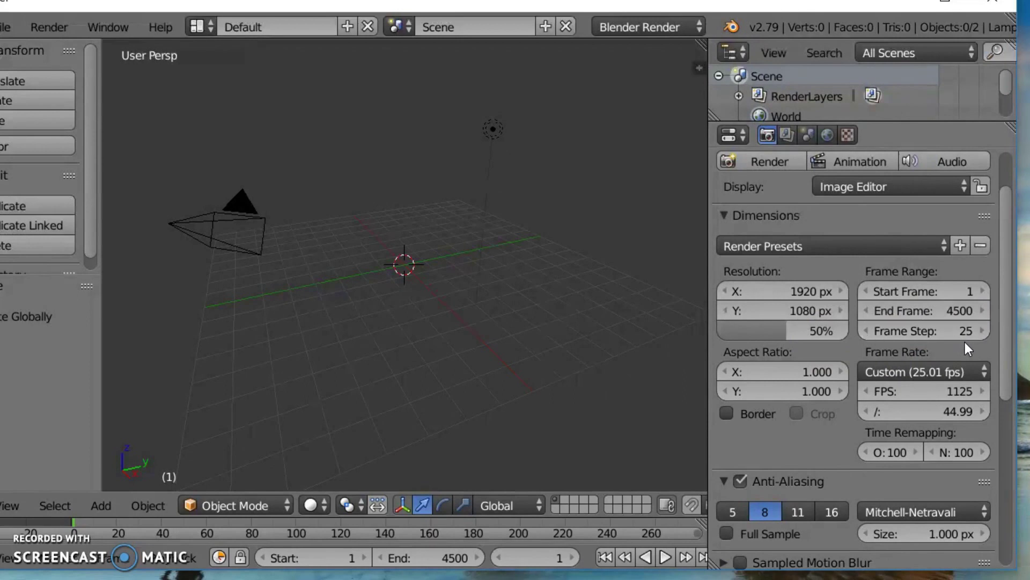
click(965, 331)
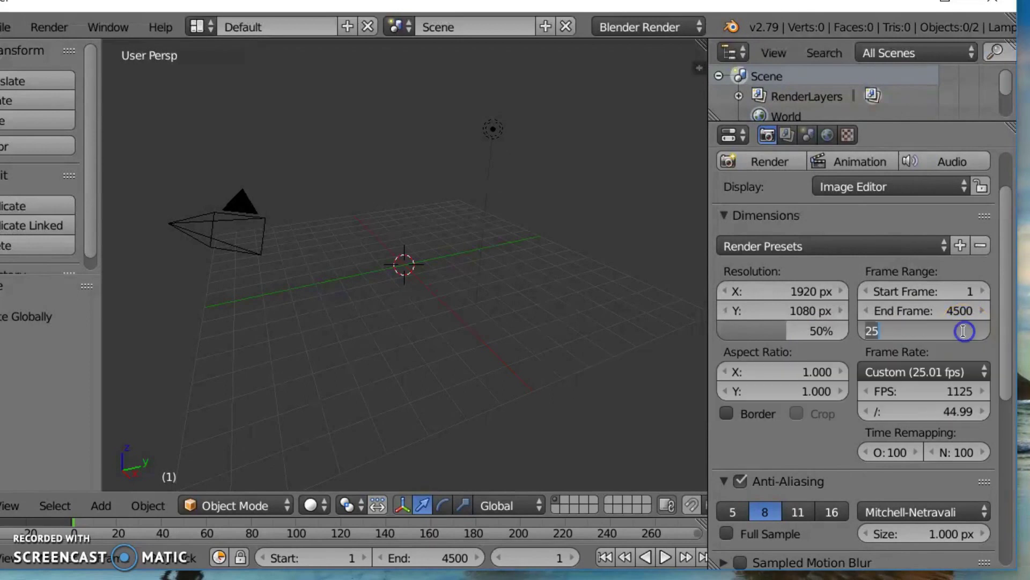
key(Return)
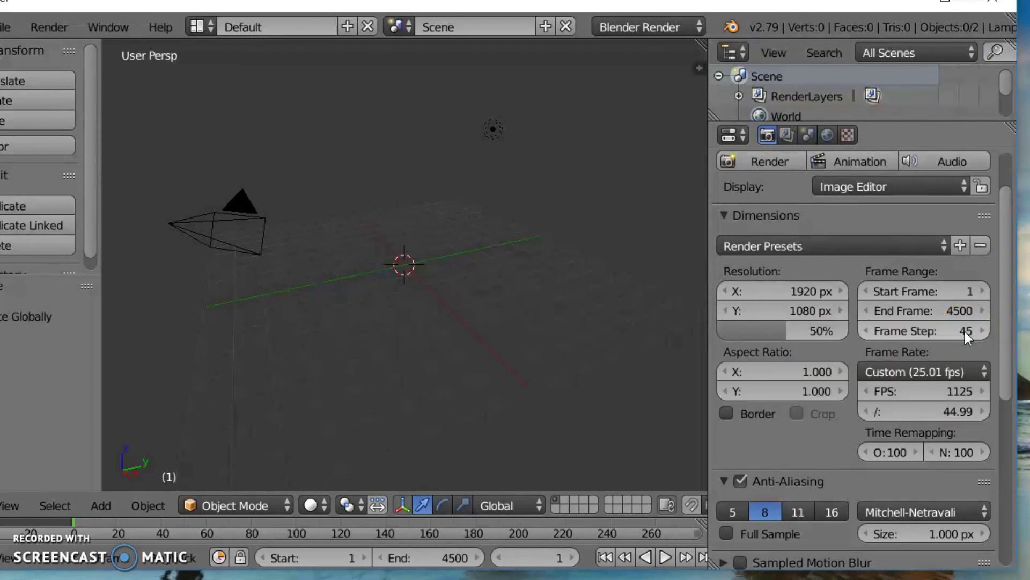
Step: Set the render output path to the Buck folder inside Meshroom
drag(1004, 329, 997, 468)
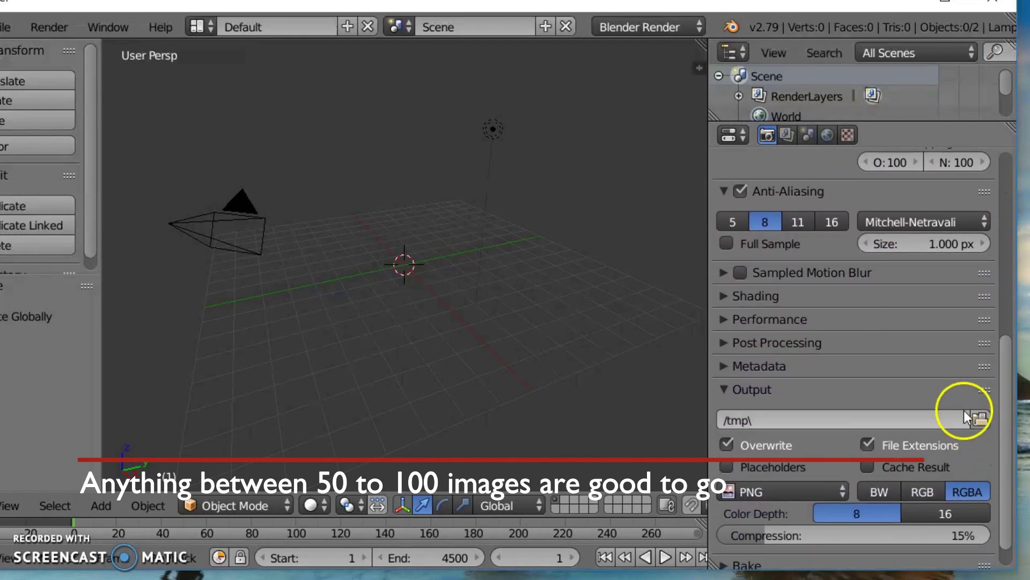
click(979, 416)
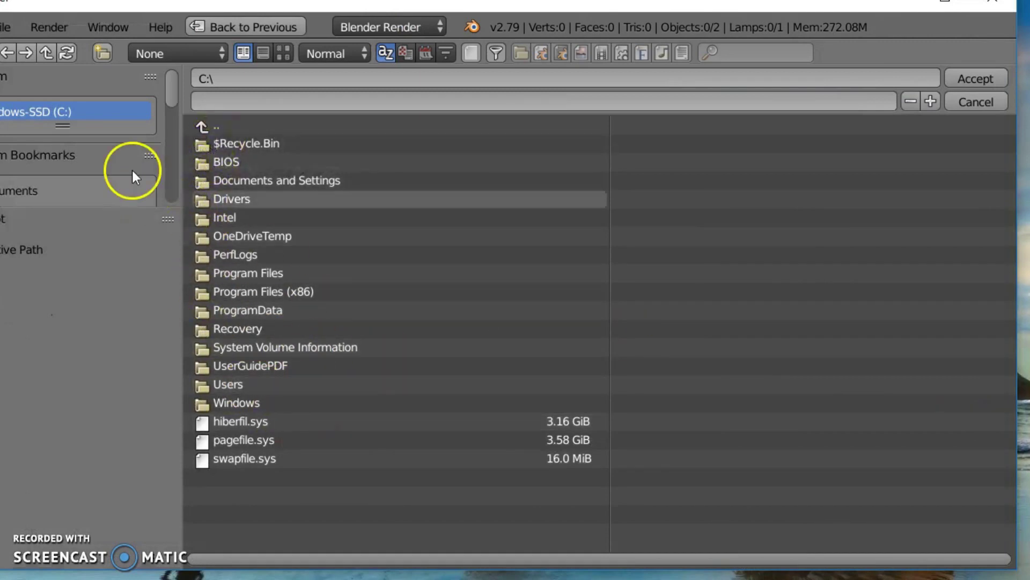
scroll(59, 188, down, 6)
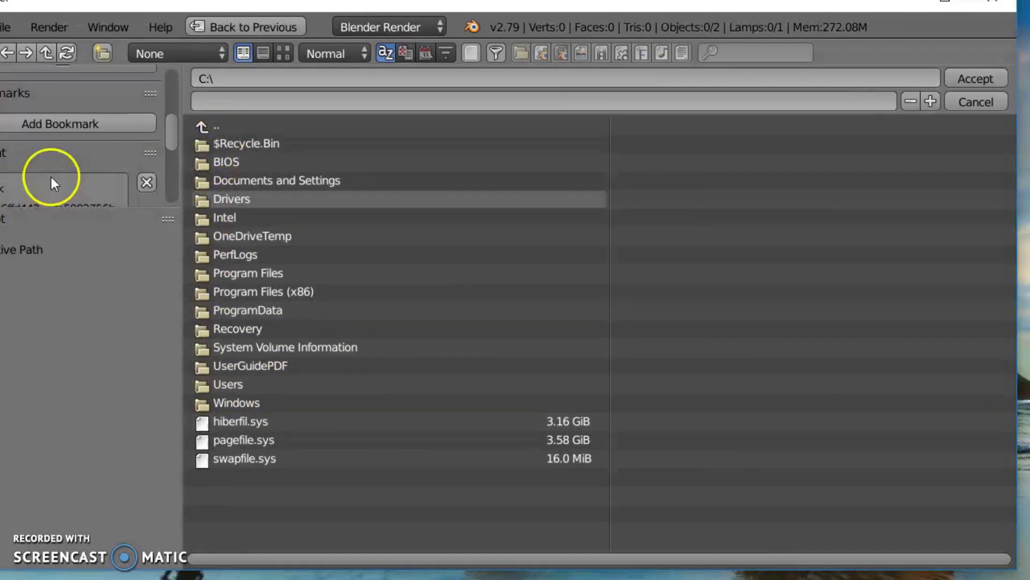
click(54, 92)
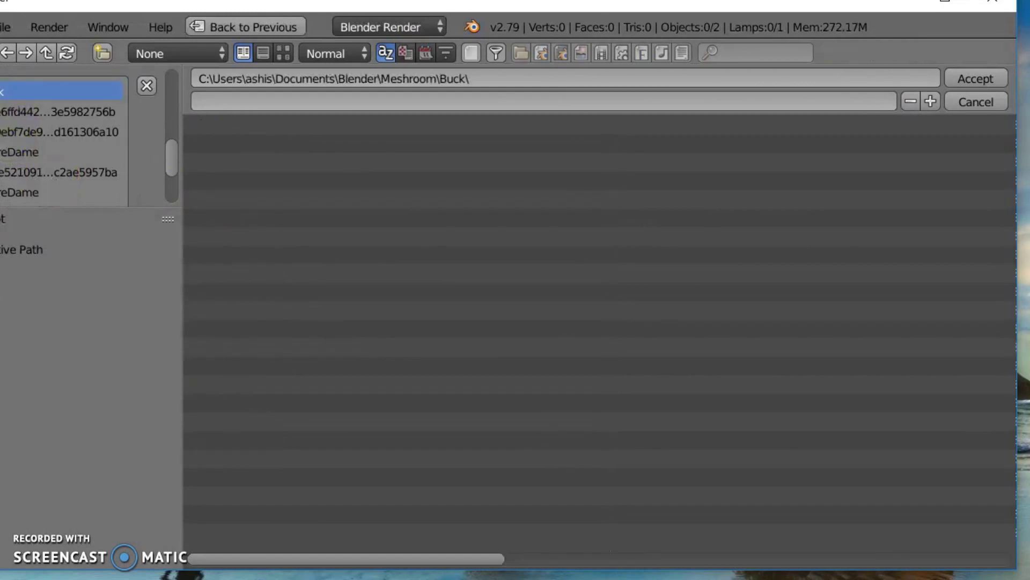
click(983, 79)
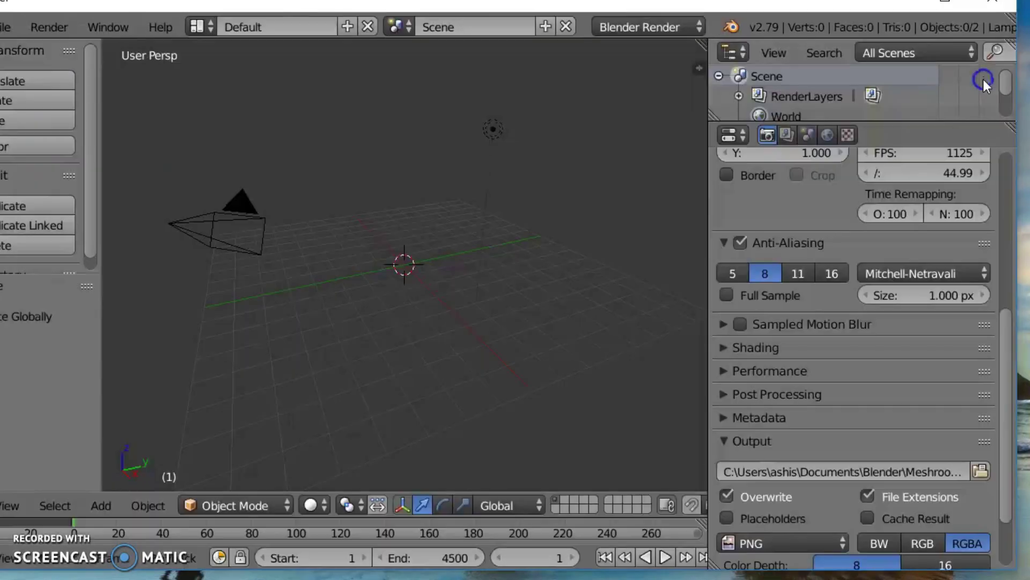
Step: Raise the render resolution scale to 100% and review the remaining render settings
drag(1008, 432, 1004, 276)
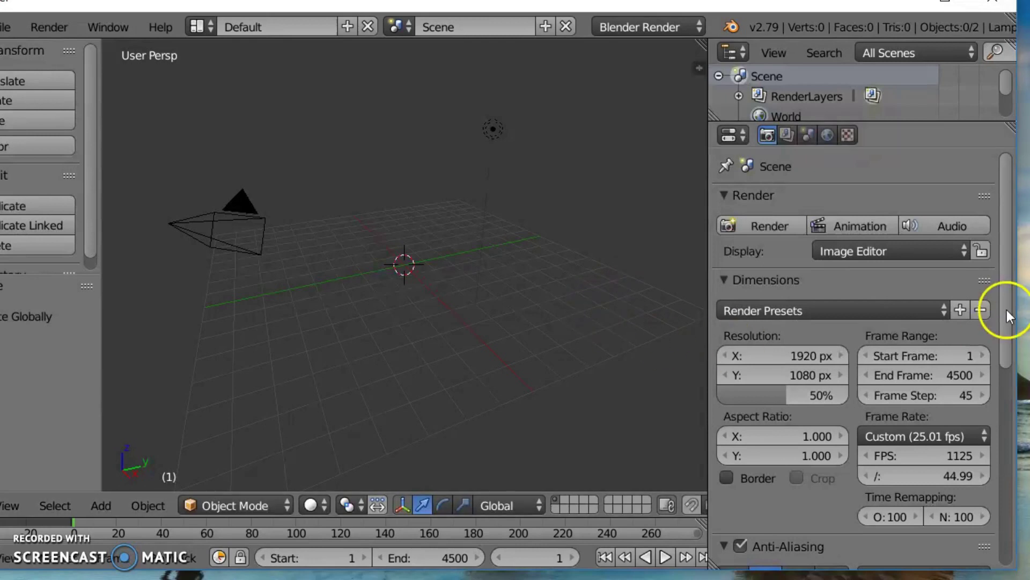
drag(1006, 310, 1007, 282)
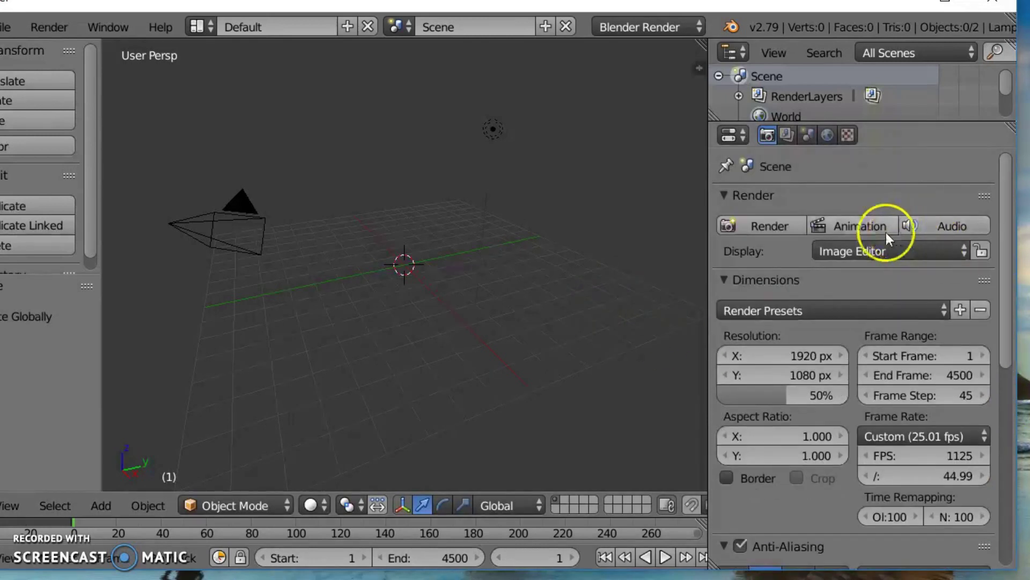
drag(811, 396, 849, 395)
scroll(922, 403, down, 15)
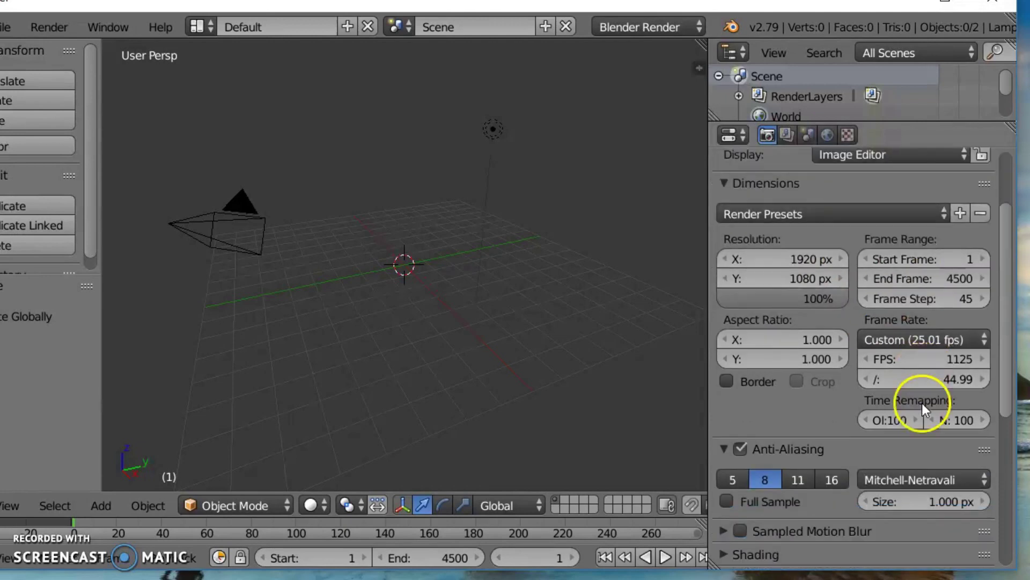
scroll(922, 407, up, 15)
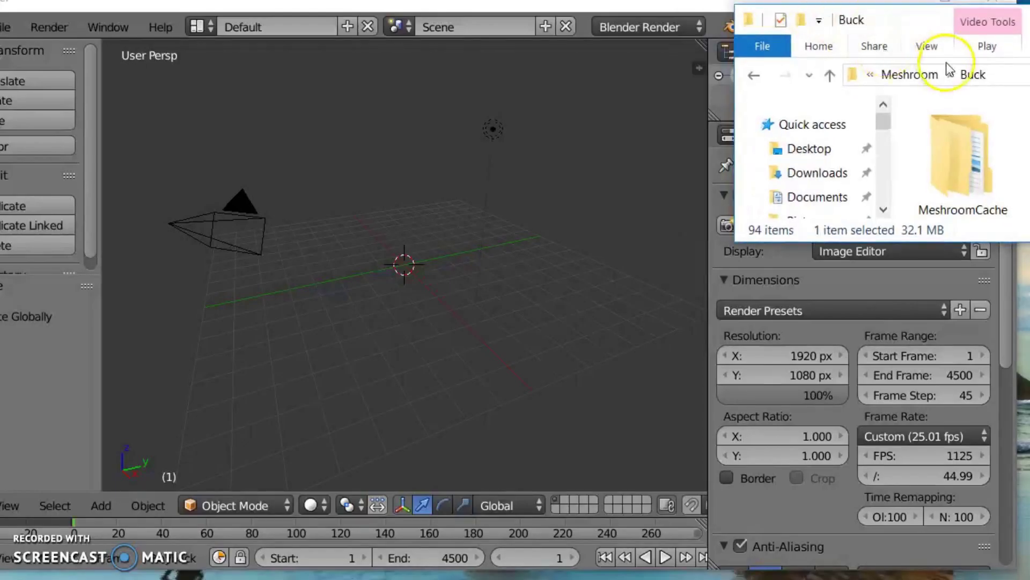
Step: Switch to File Explorer, enlarge the Buck folder window, and examine the rendered palace images, opening image 2551
drag(927, 25, 213, 15)
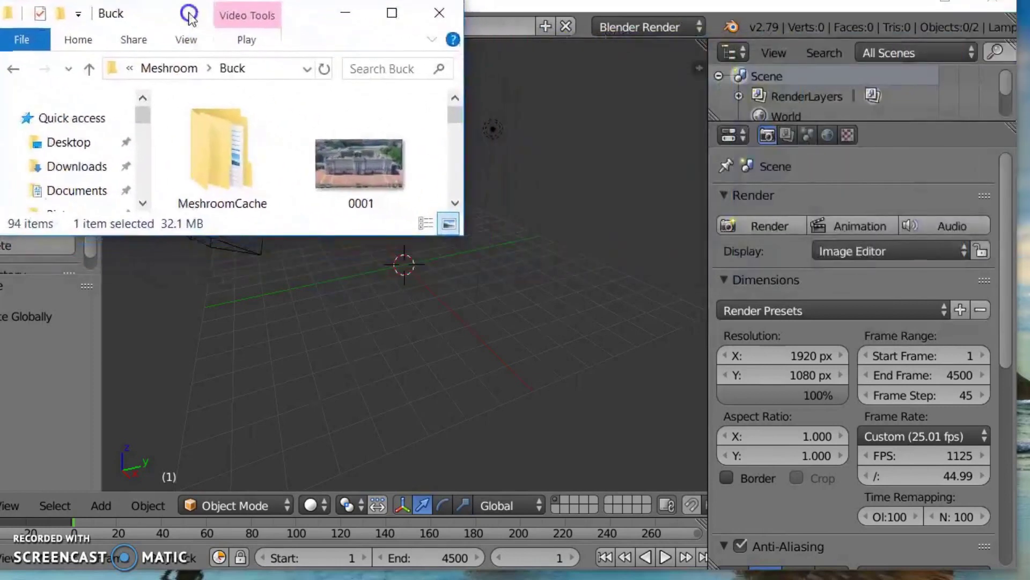
drag(459, 241, 1025, 574)
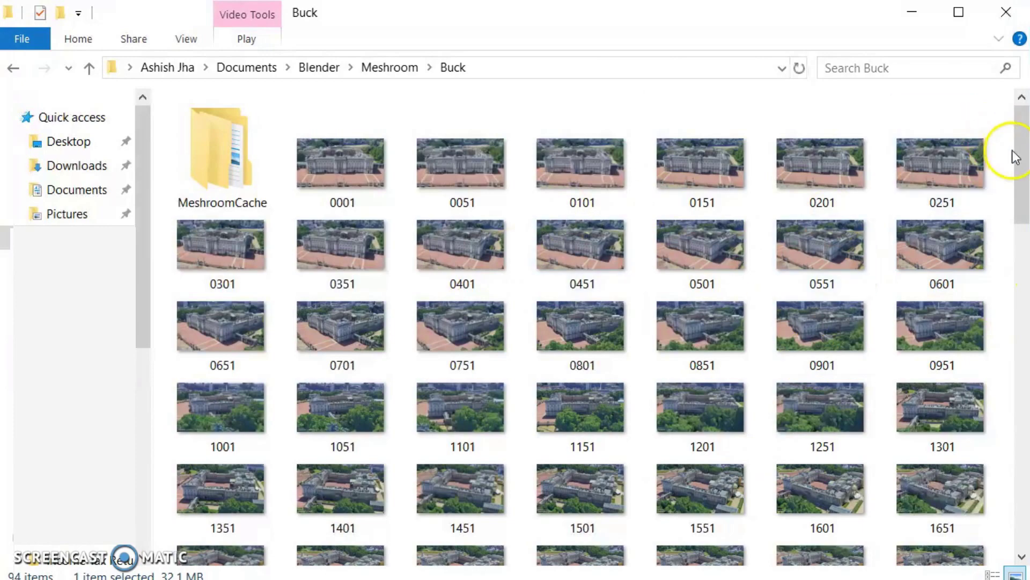
drag(1019, 161, 1023, 314)
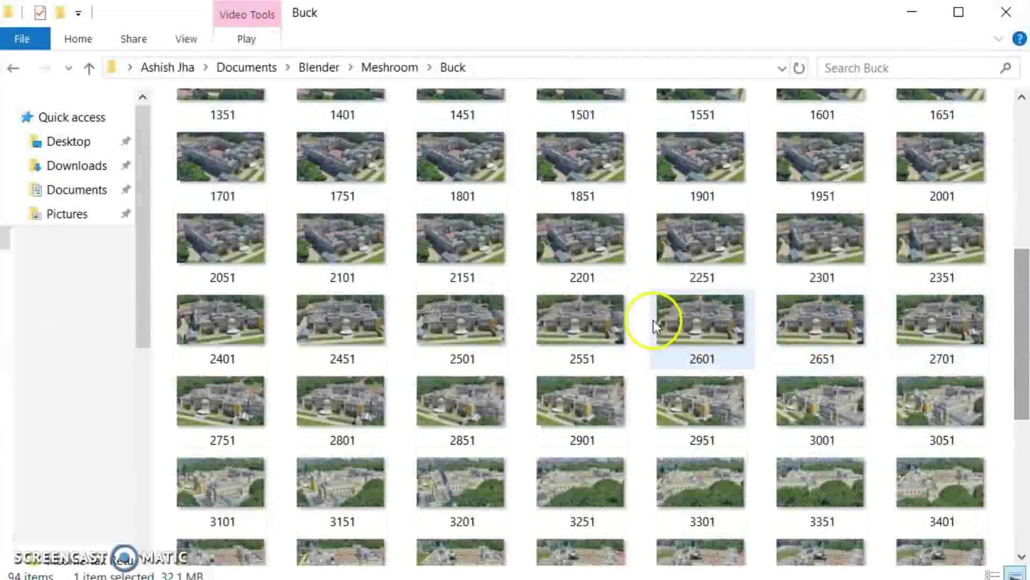
double_click(603, 323)
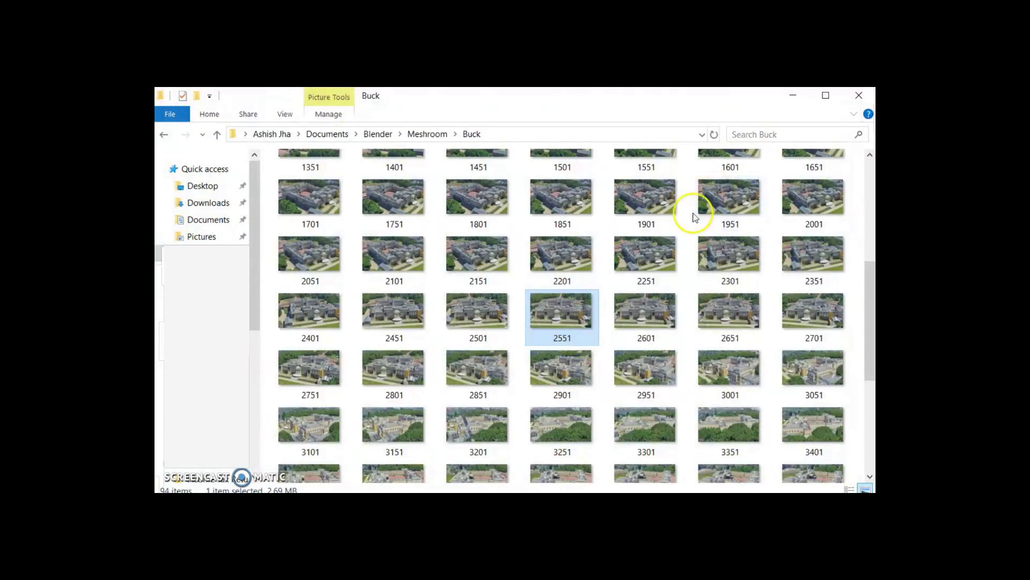
scroll(803, 252, down, 5)
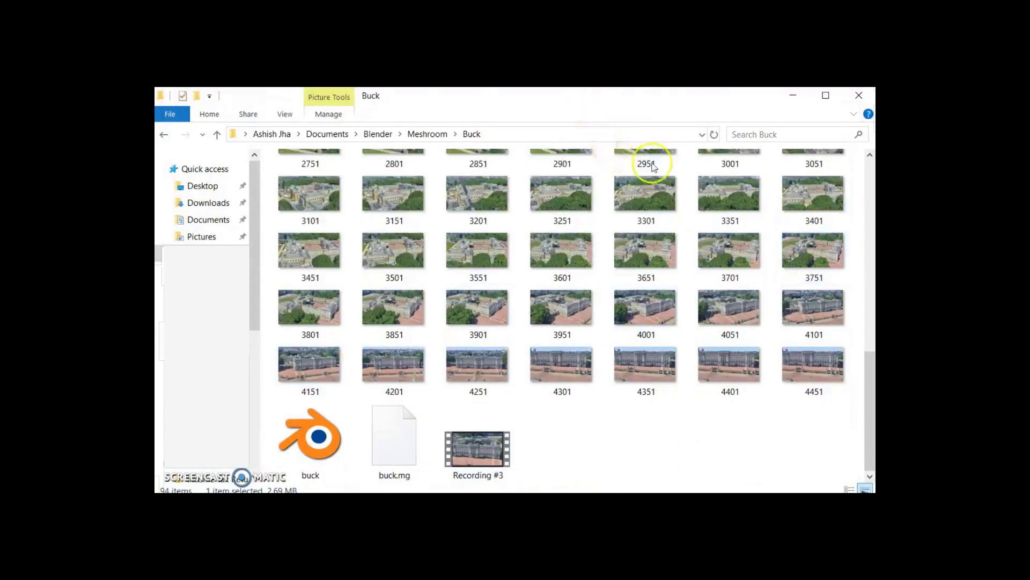
drag(870, 392, 872, 226)
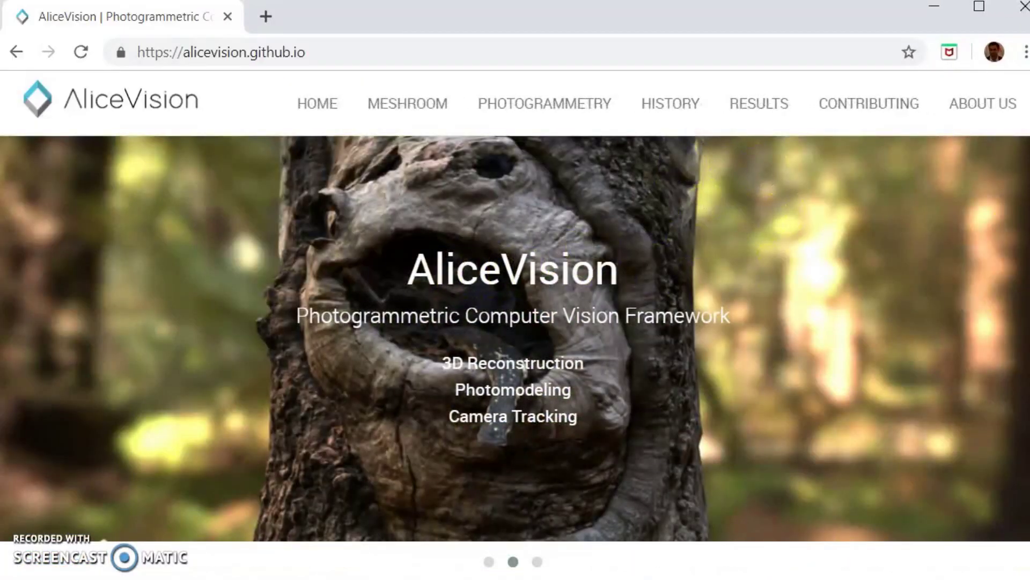
Step: Download Meshroom 2019.1.0 for 64-bit Windows by way of the AliceVision website
scroll(586, 276, down, 12)
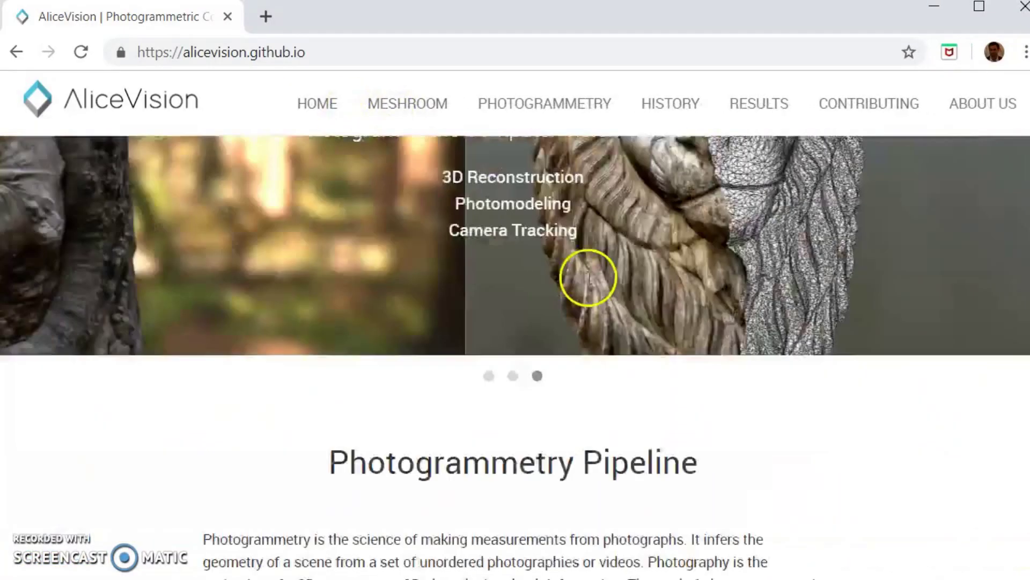
scroll(562, 304, down, 6)
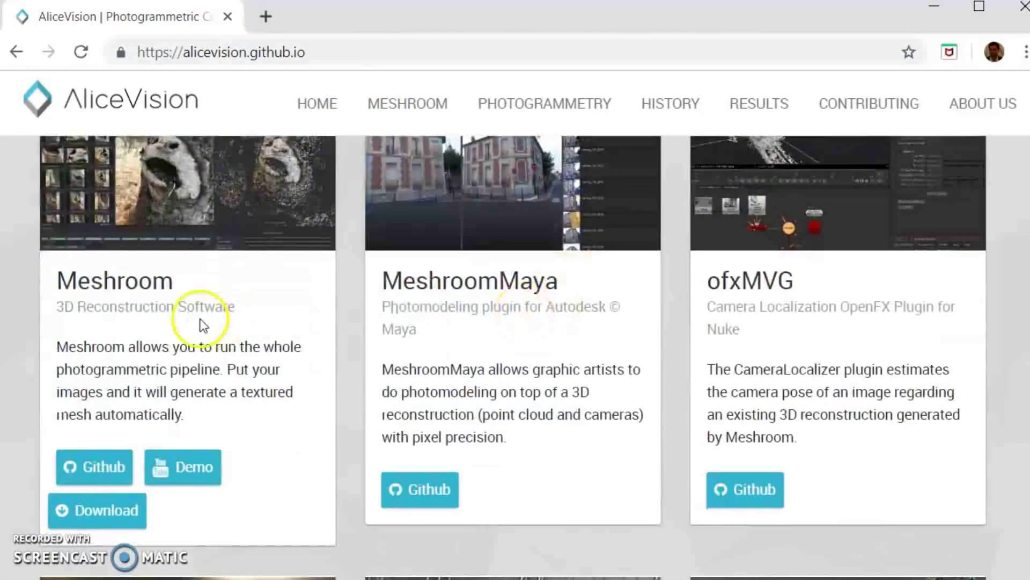
click(112, 517)
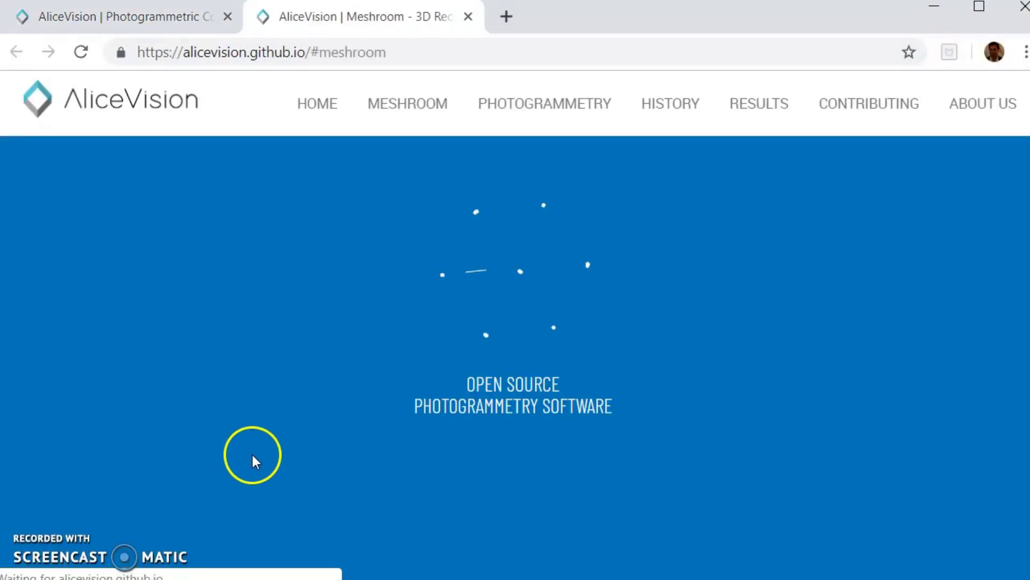
scroll(514, 355, down, 12)
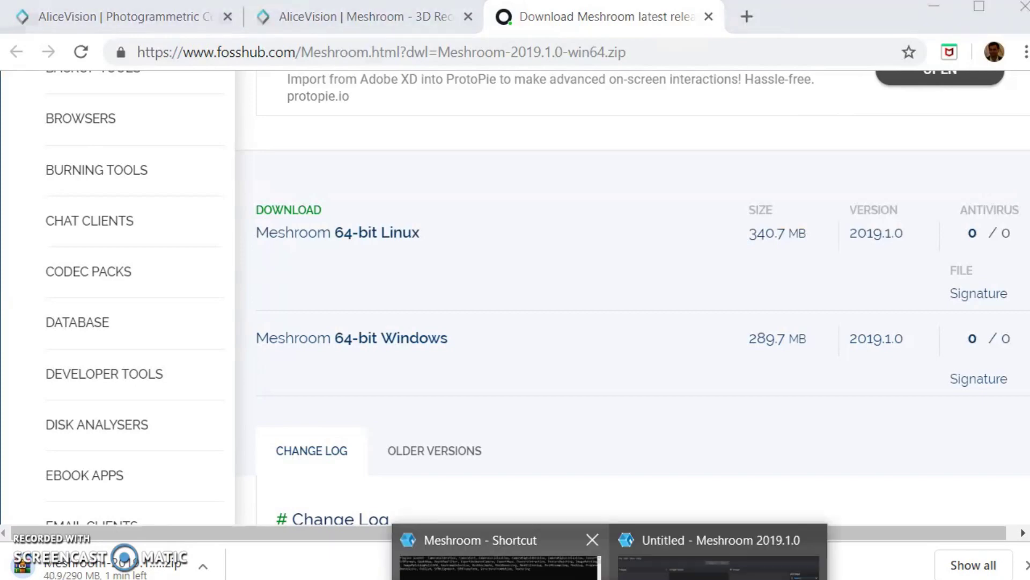
Step: Switch to the untitled Meshroom project and keep only the rendered images selected in the Buck folder, excluding MeshroomCache, the Blender file, blank-icon file and video
click(719, 561)
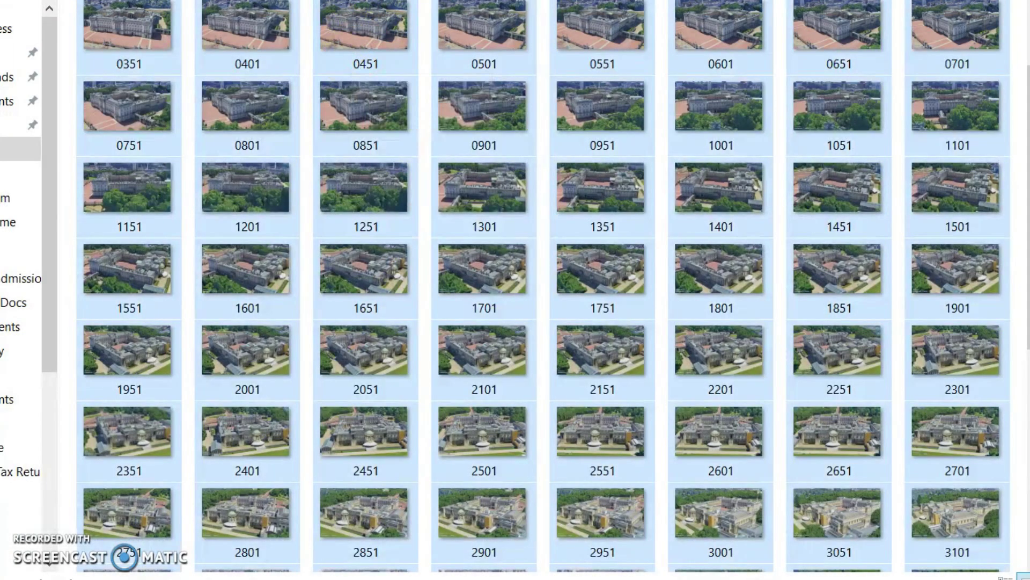
drag(375, 2, 402, 346)
scroll(422, 491, up, 2)
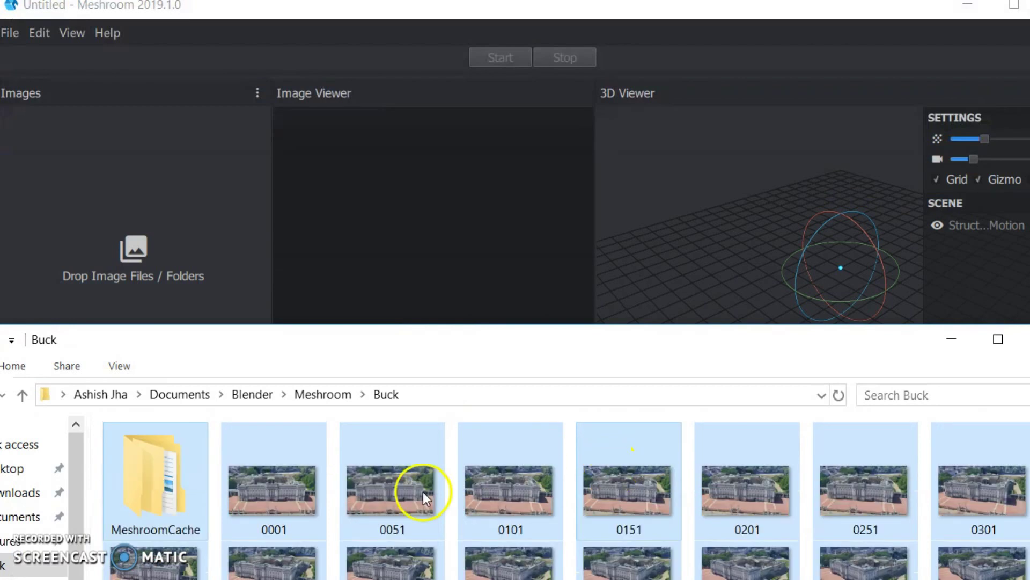
scroll(376, 472, down, 10)
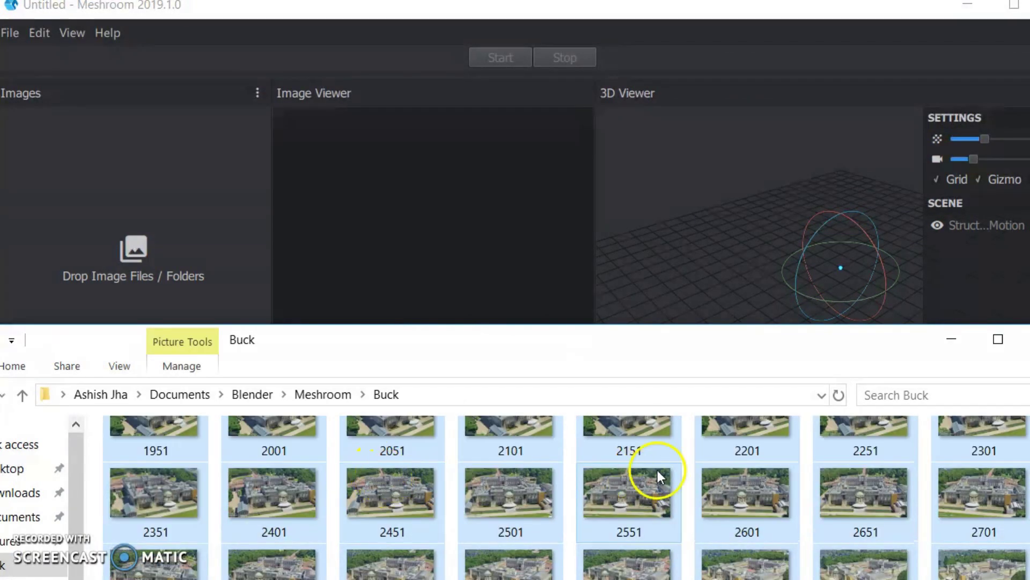
drag(692, 349, 633, 1)
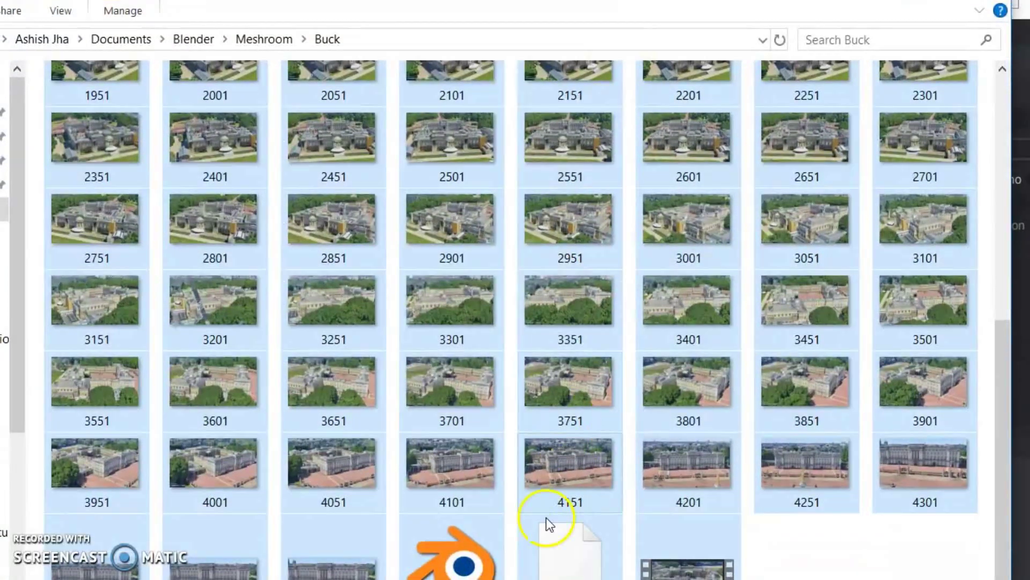
ctrl+click(456, 552)
ctrl+click(547, 552)
ctrl+click(660, 564)
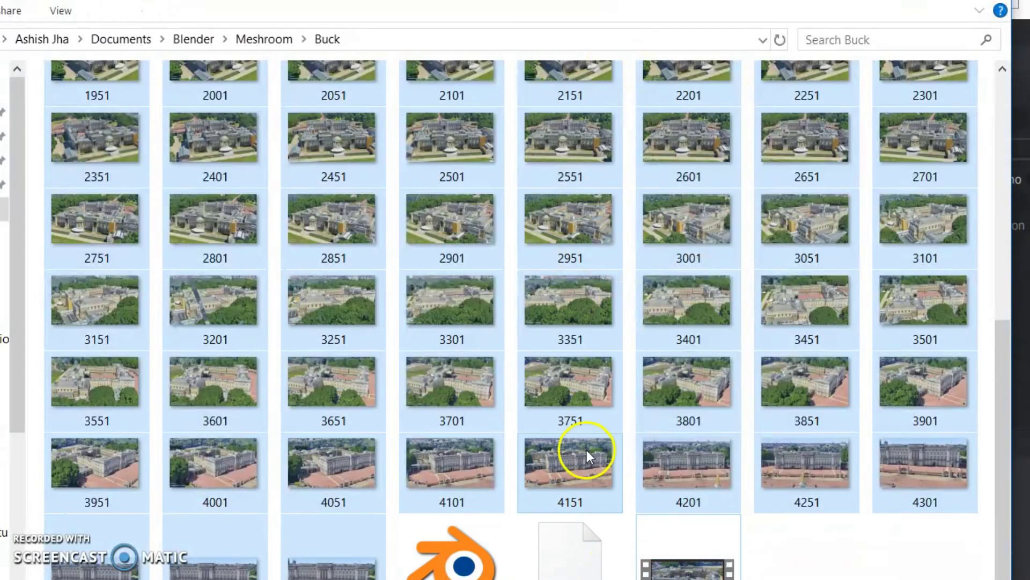
scroll(585, 418, up, 10)
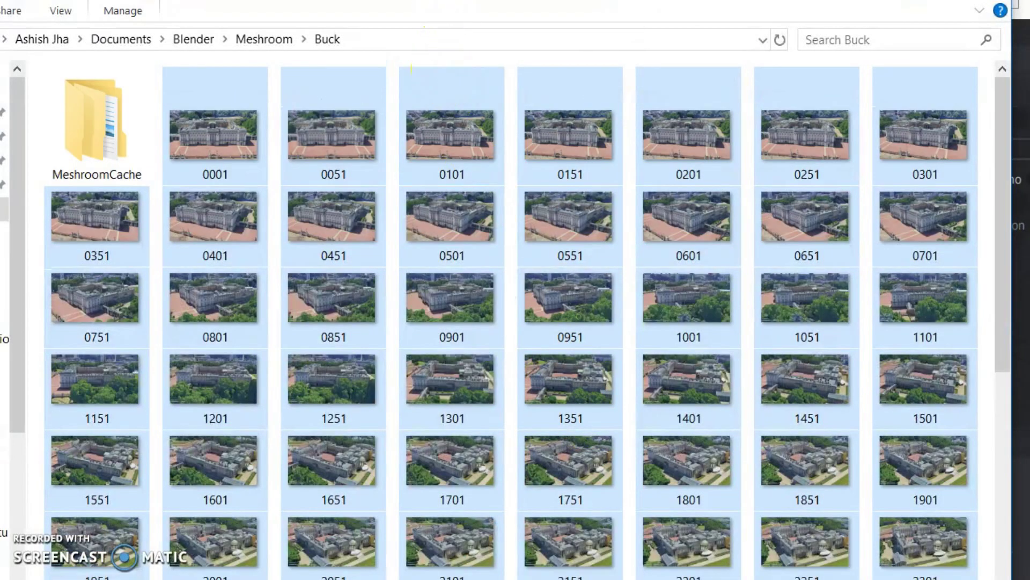
scroll(468, 208, down, 3)
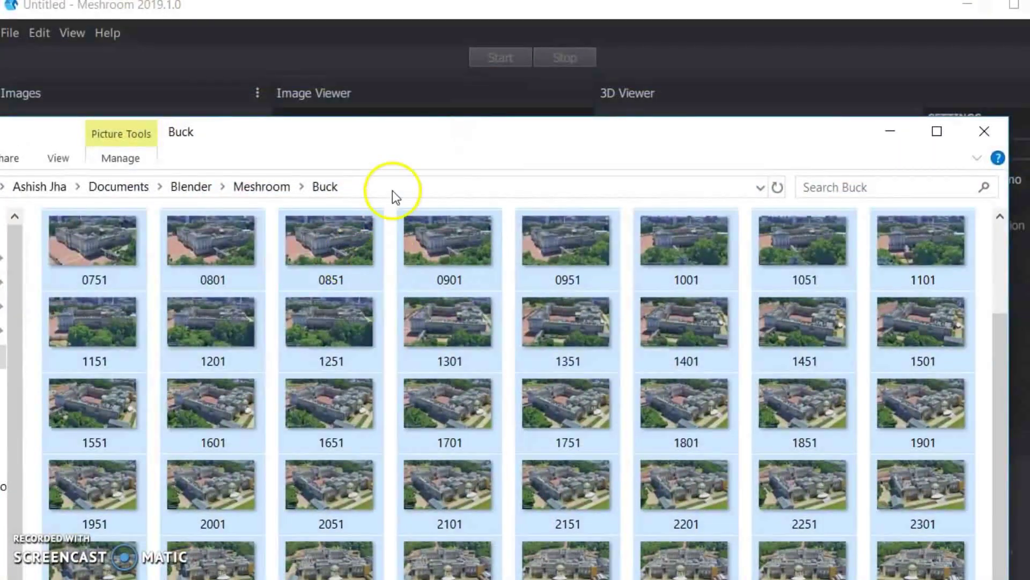
Step: Add the selected Buck images to the Meshroom project's image list and minimize the folder window
drag(442, 127, 441, 348)
drag(357, 455, 182, 261)
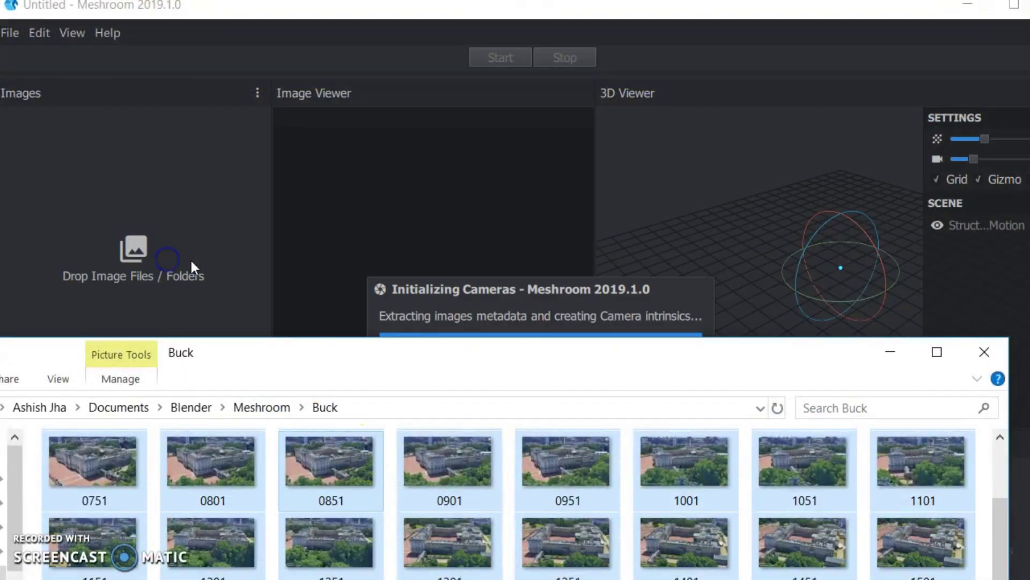
click(894, 351)
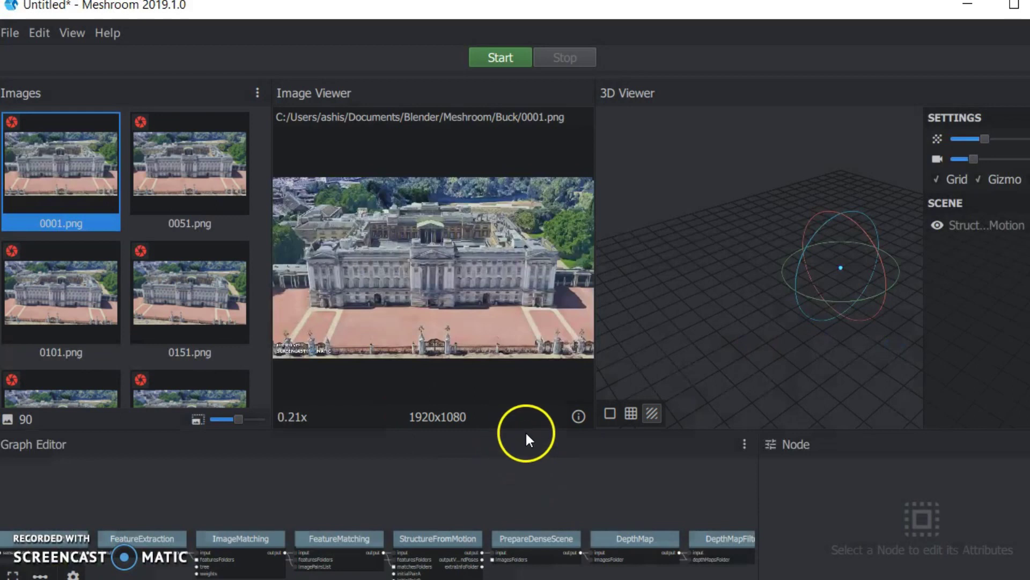
Step: Examine the imported palace images and the pipeline nodes from CameraInit through to Texturing
scroll(171, 261, down, 10)
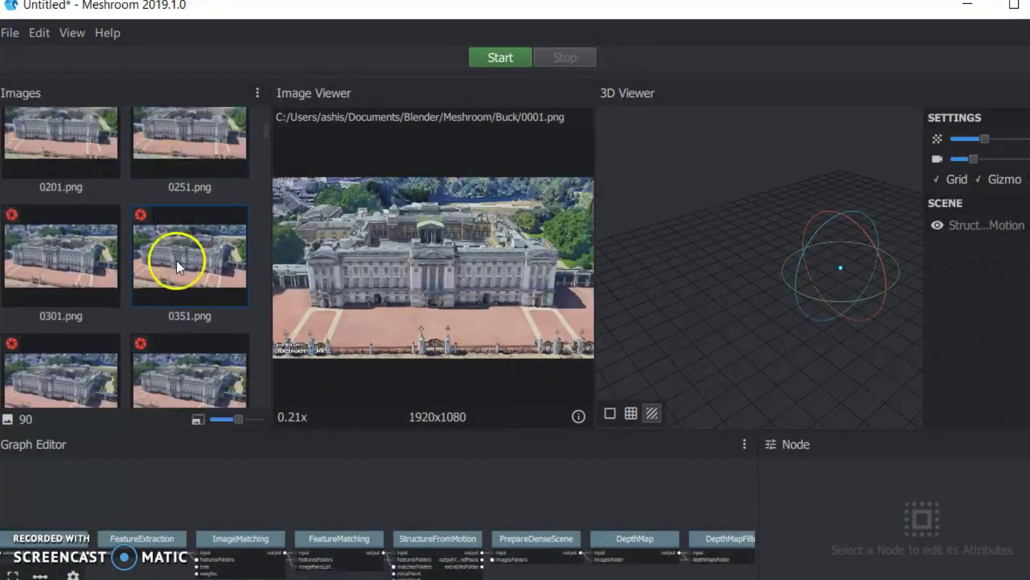
scroll(173, 301, down, 8)
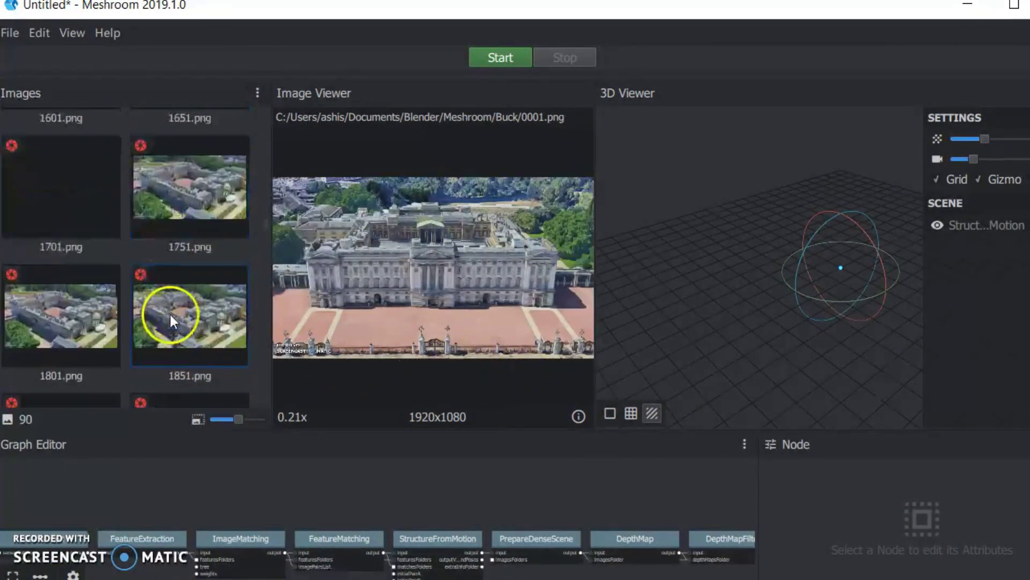
scroll(170, 303, down, 6)
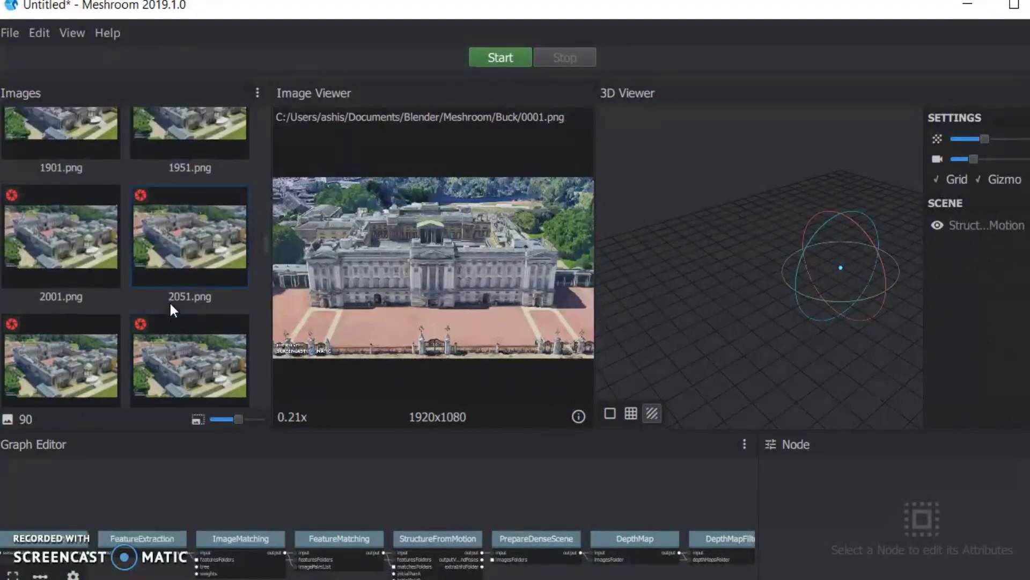
scroll(169, 303, up, 6)
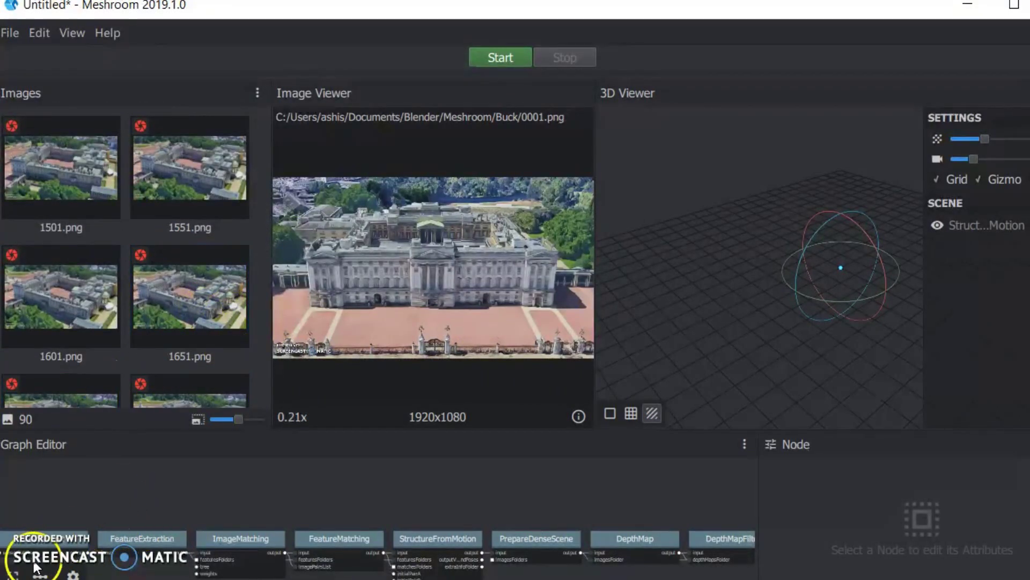
scroll(435, 491, up, 1)
scroll(435, 530, up, 3)
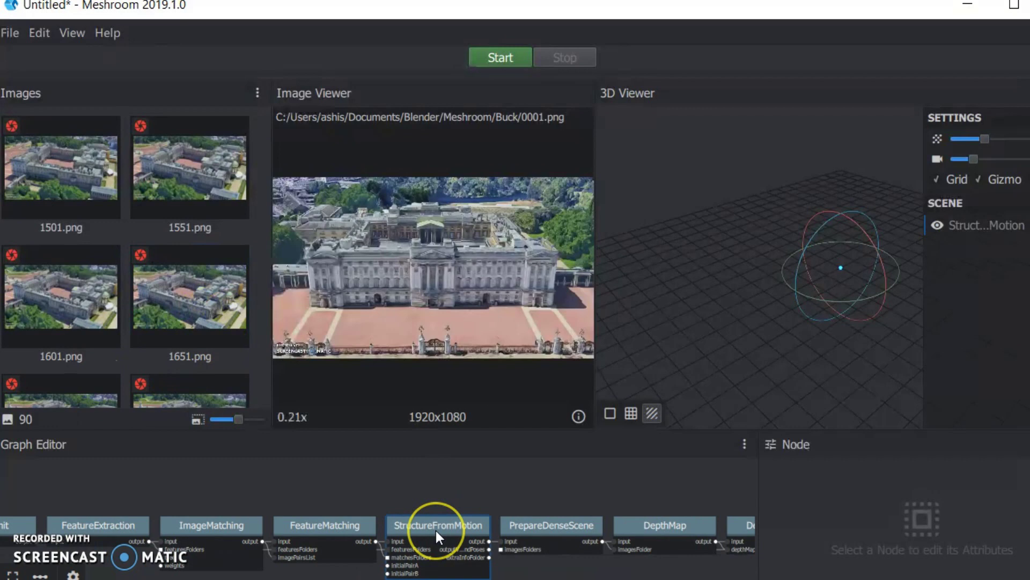
scroll(435, 530, down, 3)
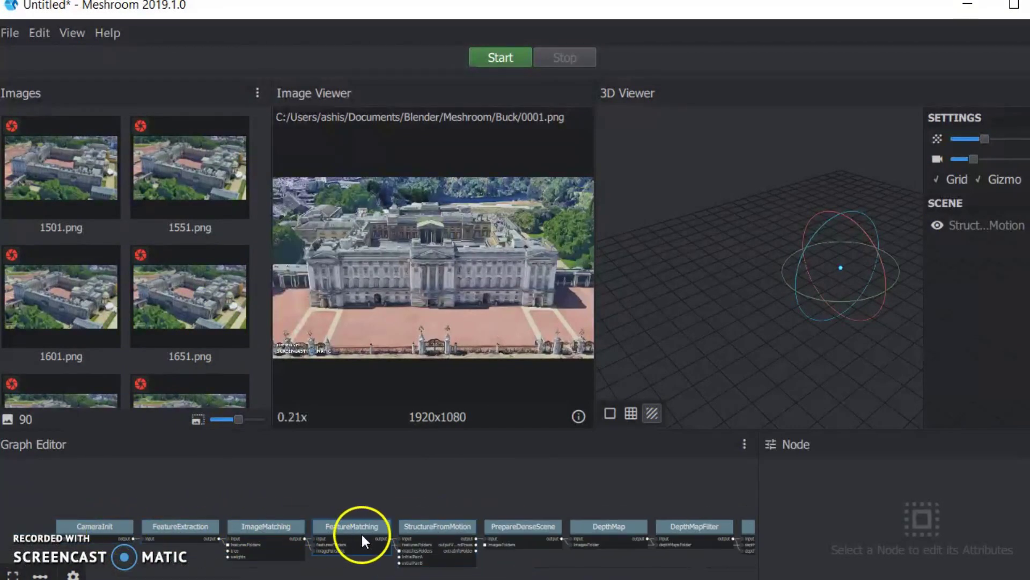
scroll(617, 524, down, 1)
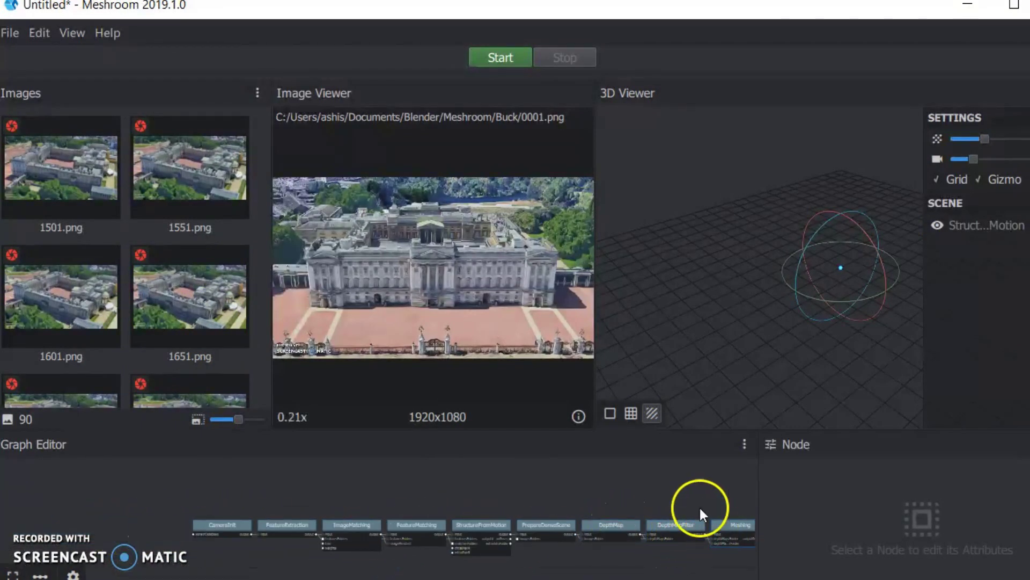
drag(689, 495, 458, 472)
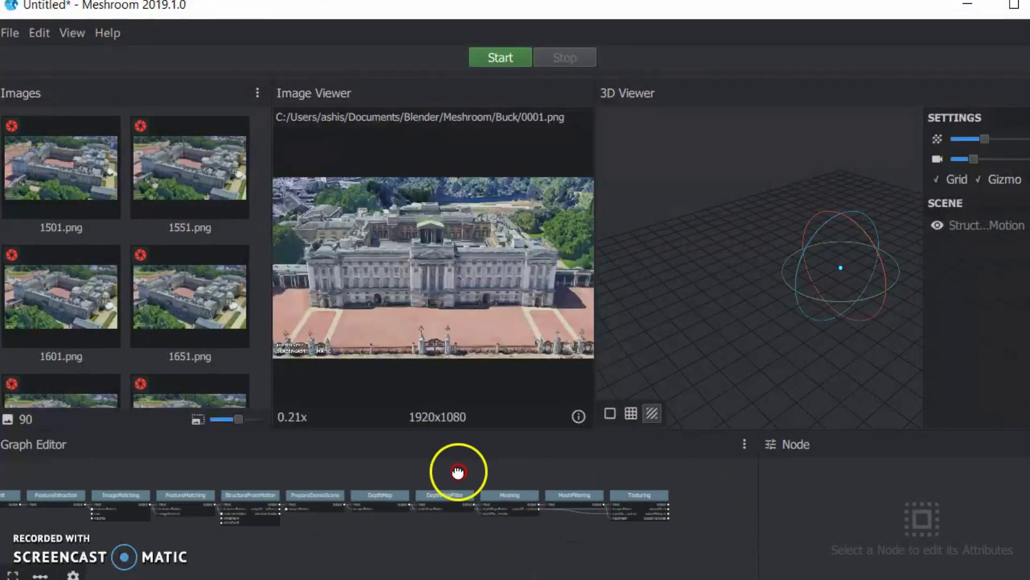
scroll(540, 526, up, 4)
drag(561, 522, 523, 535)
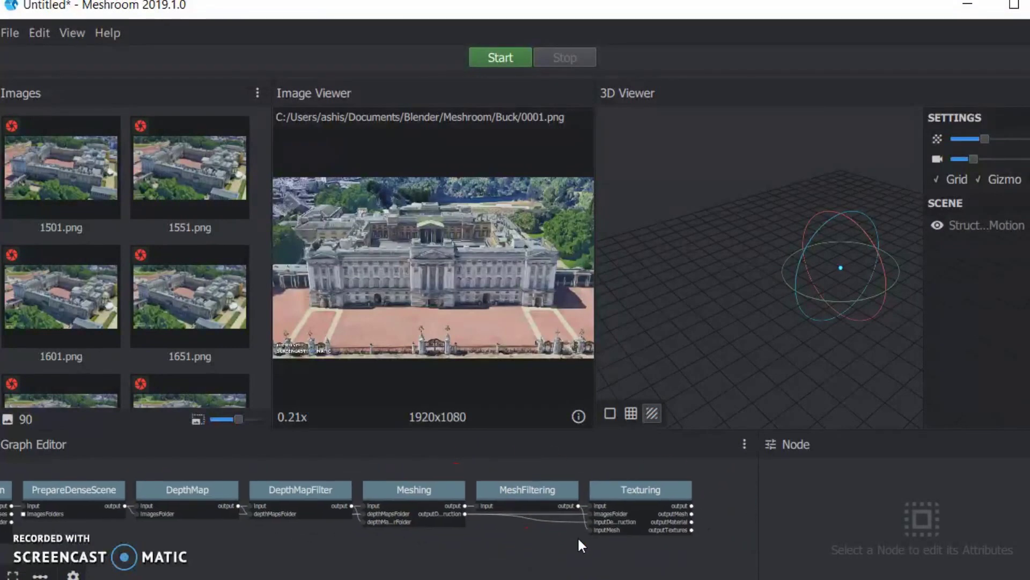
Step: Start the reconstruction without saving the project and check the progress of the pipeline nodes
click(501, 58)
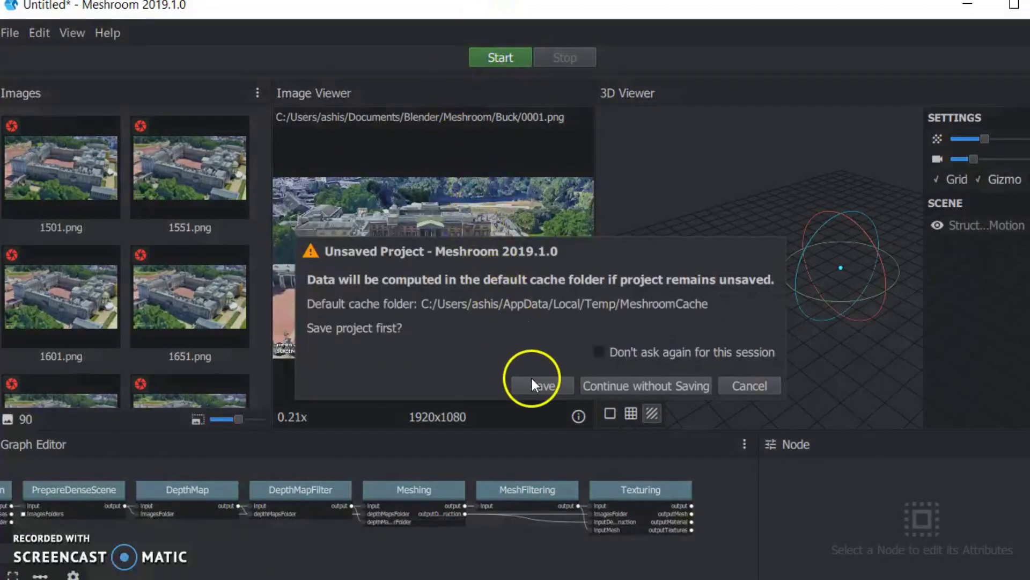
click(621, 387)
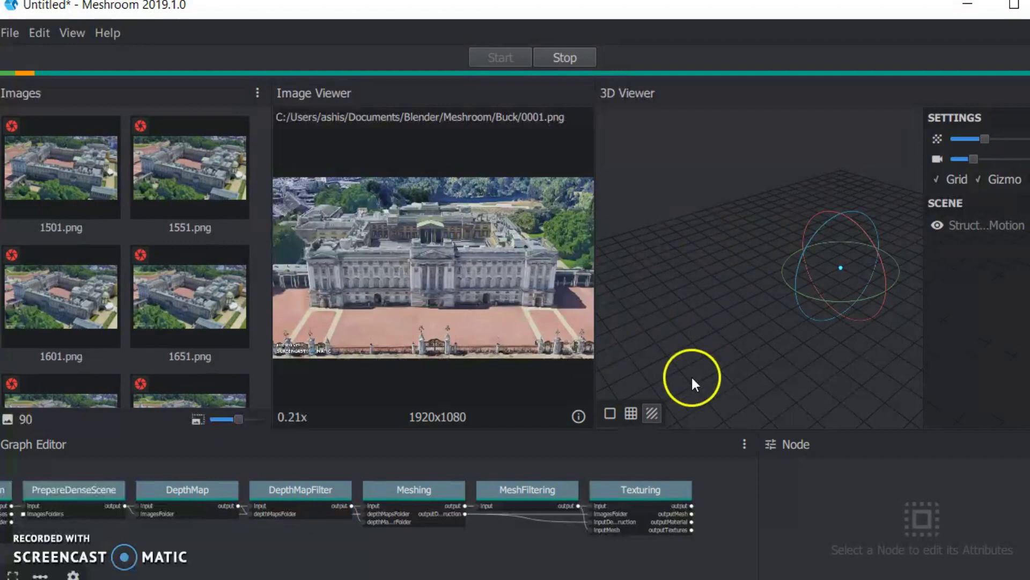
scroll(300, 528, up, 2)
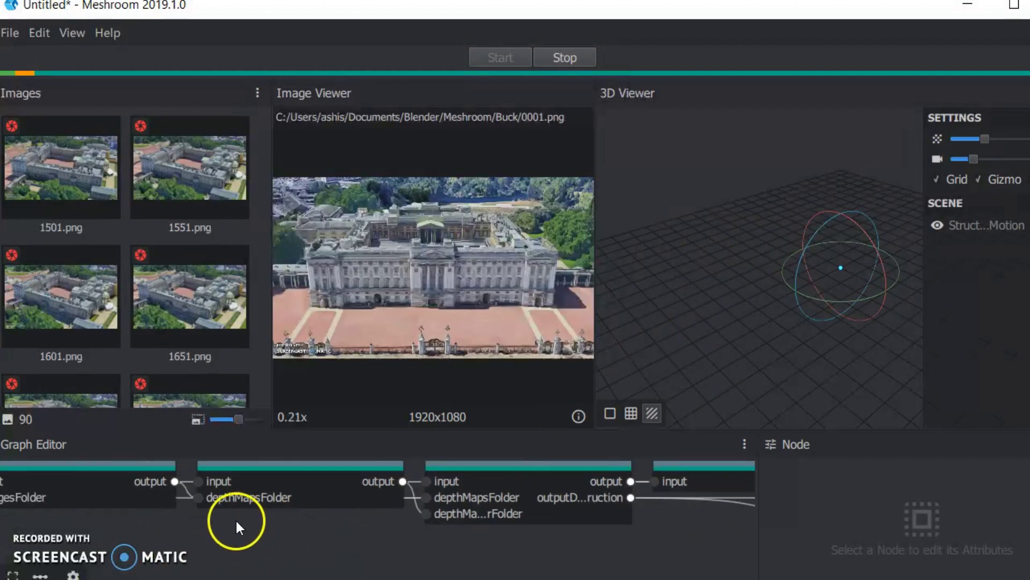
scroll(235, 517, down, 2)
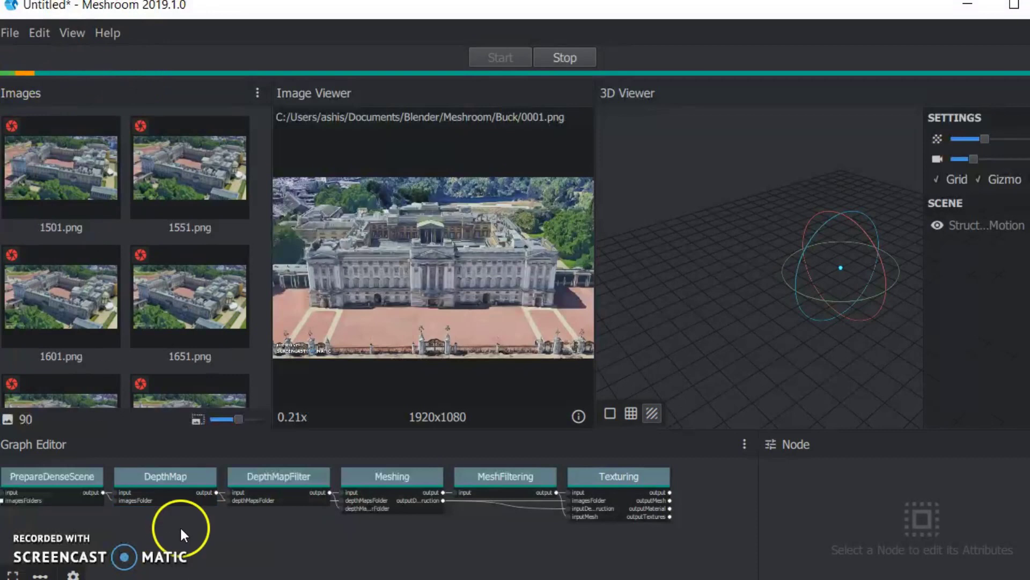
middle_drag(177, 524, 507, 523)
middle_drag(157, 542, 420, 555)
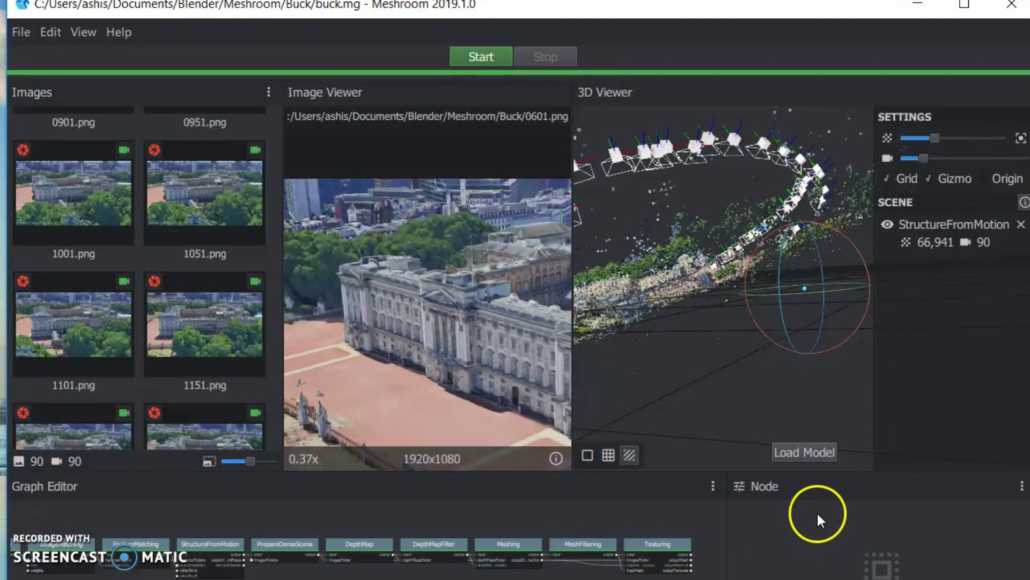
Step: Load the reconstructed model of the computed buck.mg project into the 3D Viewer
click(809, 453)
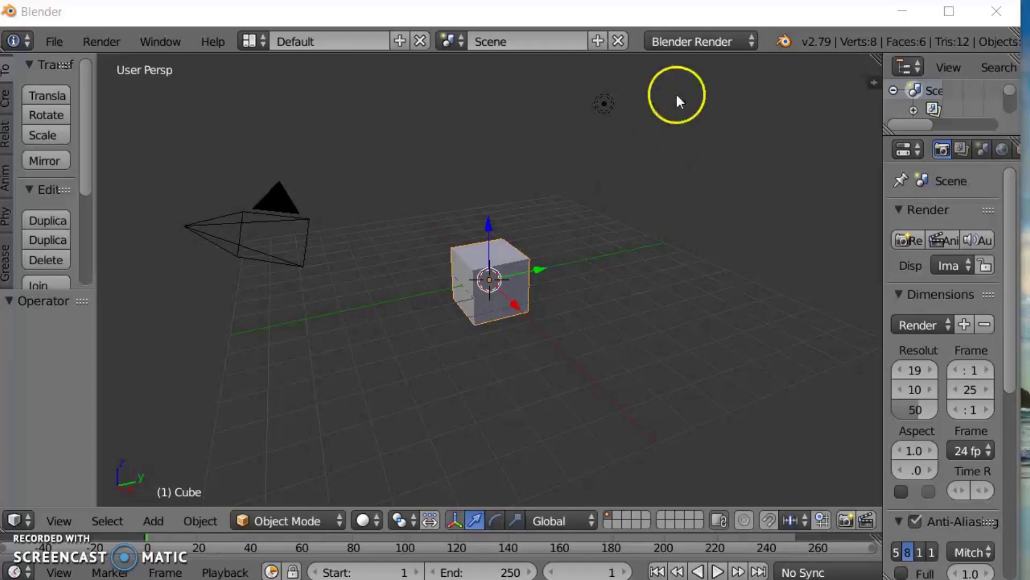
Step: Switch to Blender, set the render engine to Cycles Render, and delete the default cube
click(691, 41)
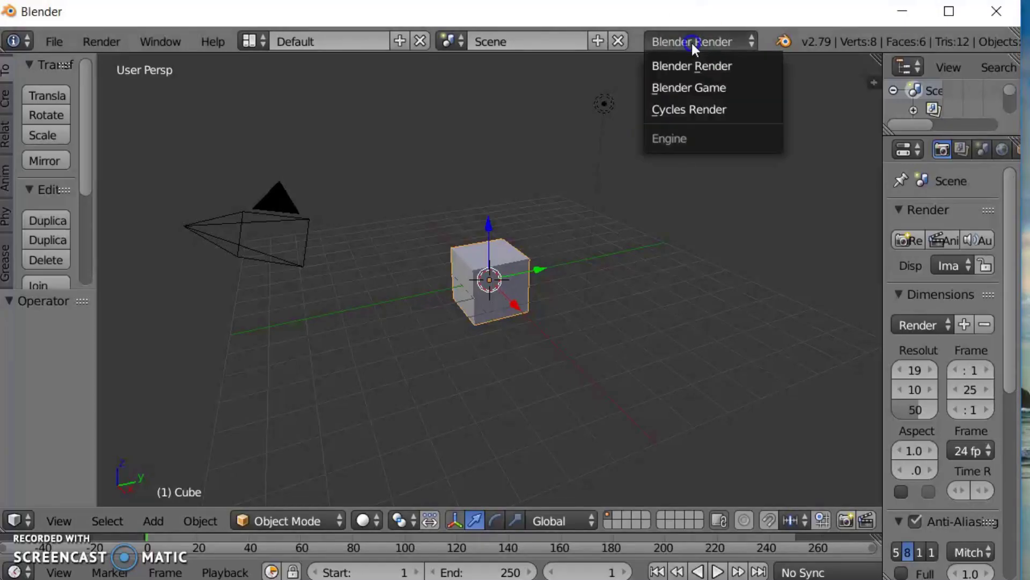
click(675, 110)
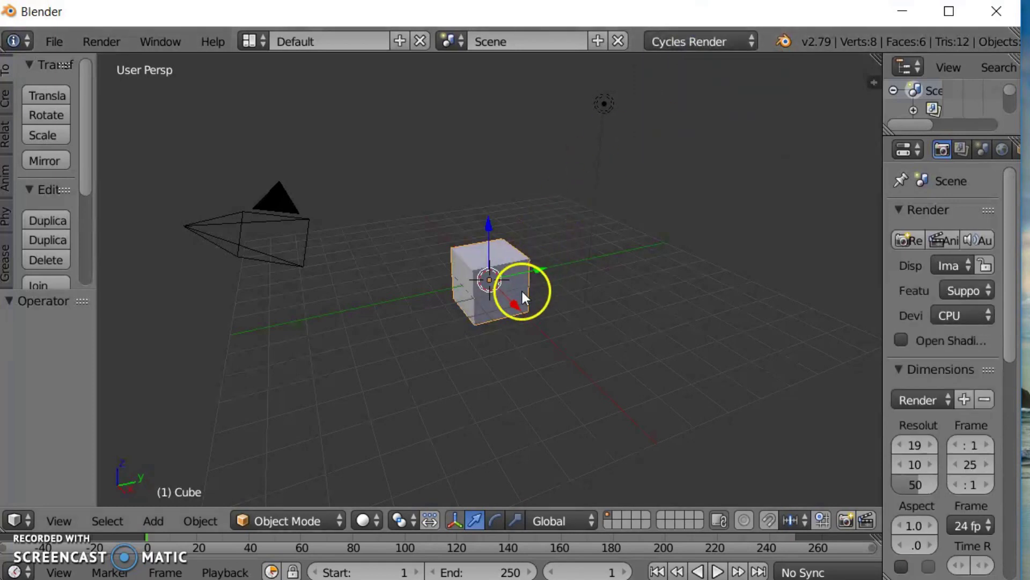
key(x)
click(468, 309)
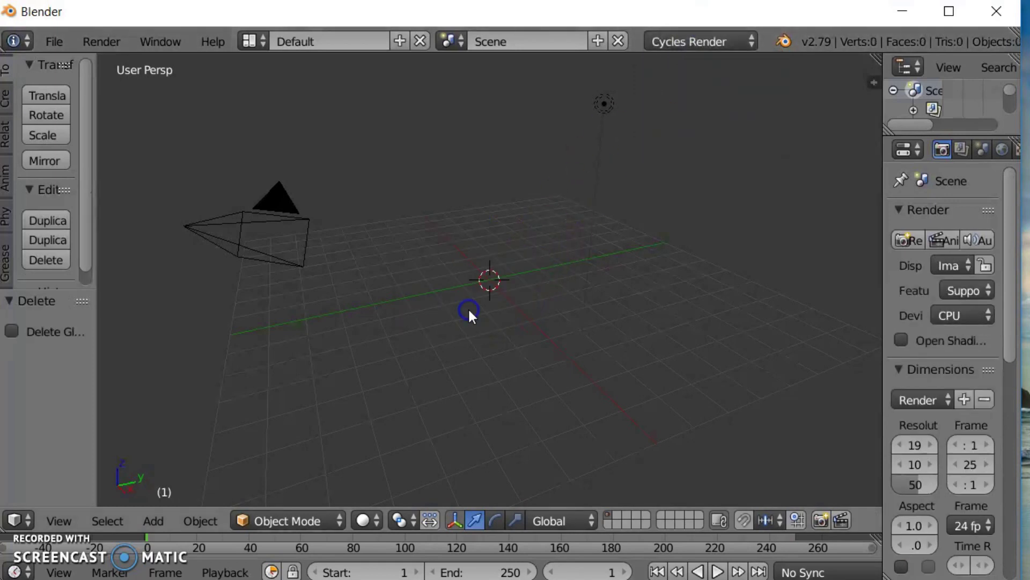
Step: Import texturedMesh.obj as a Wavefront OBJ from the Texturing cache subfolder of the Buck project's MeshroomCache
click(56, 39)
mouse_move(128, 419)
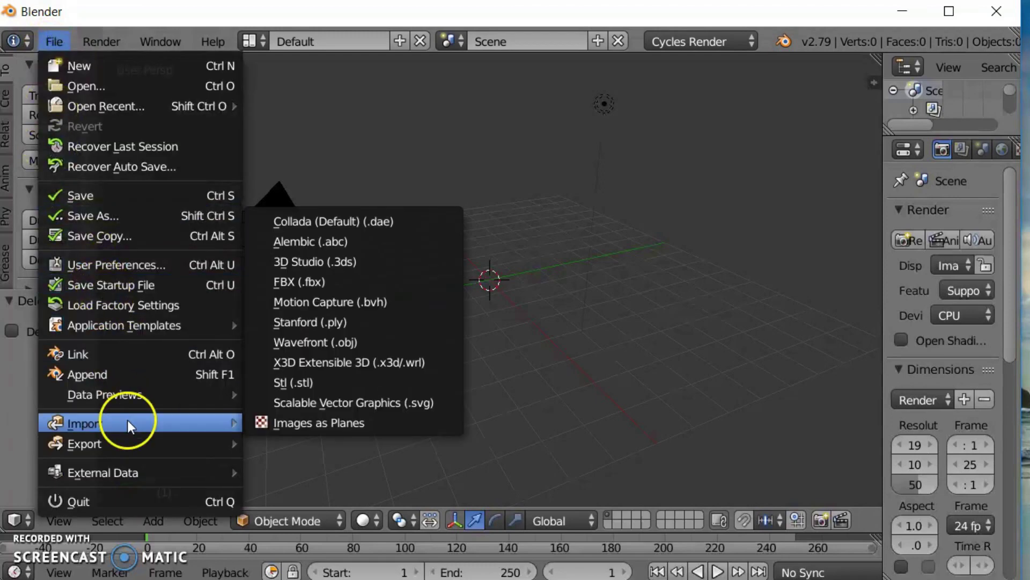
click(310, 343)
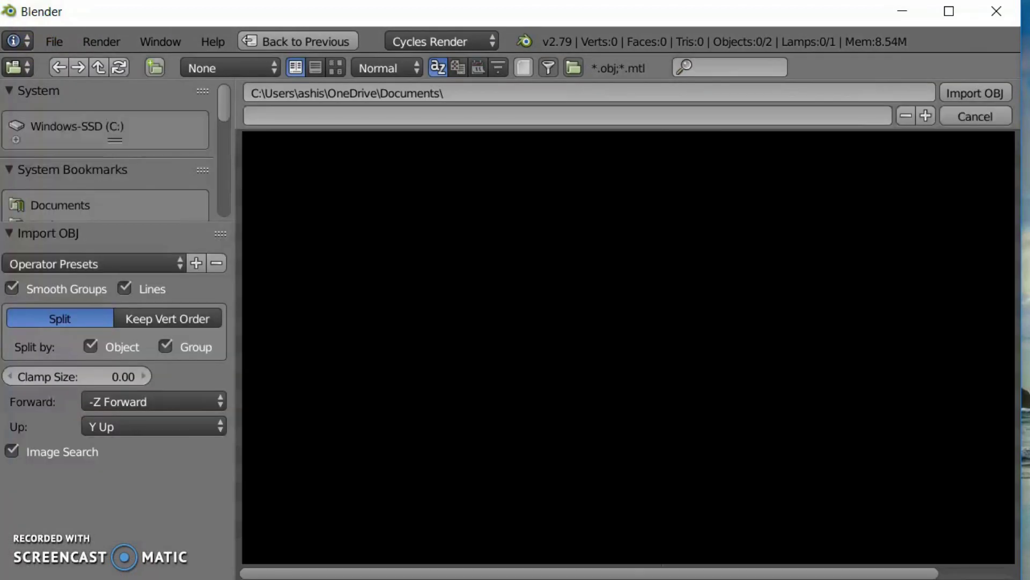
scroll(109, 202, down, 3)
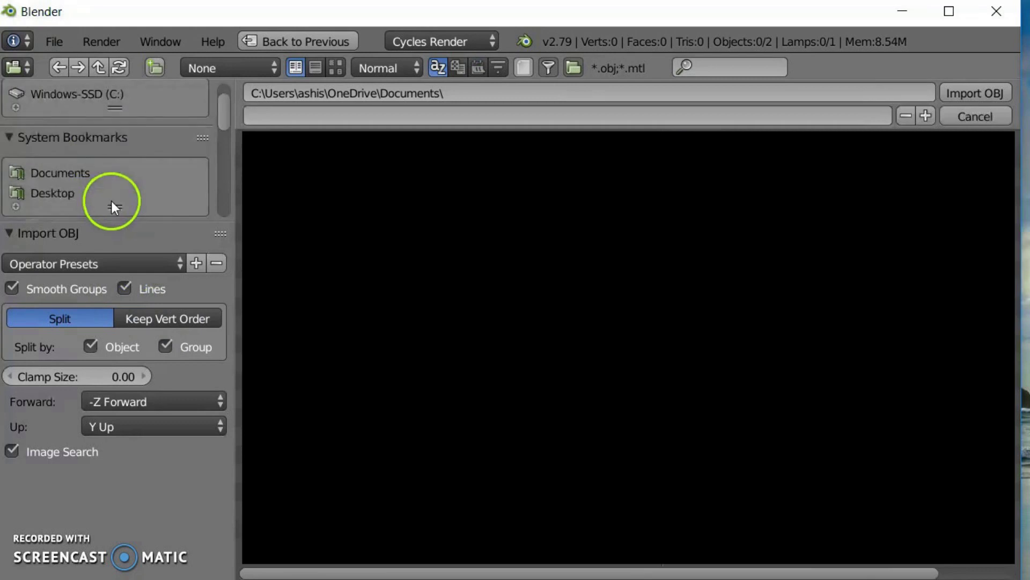
drag(221, 123, 220, 189)
click(63, 173)
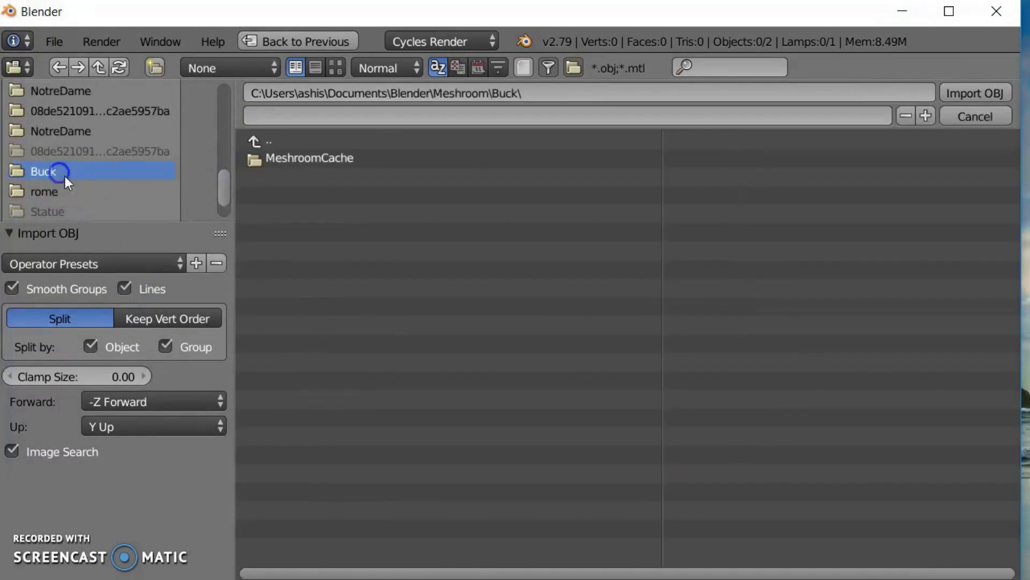
click(262, 161)
click(263, 343)
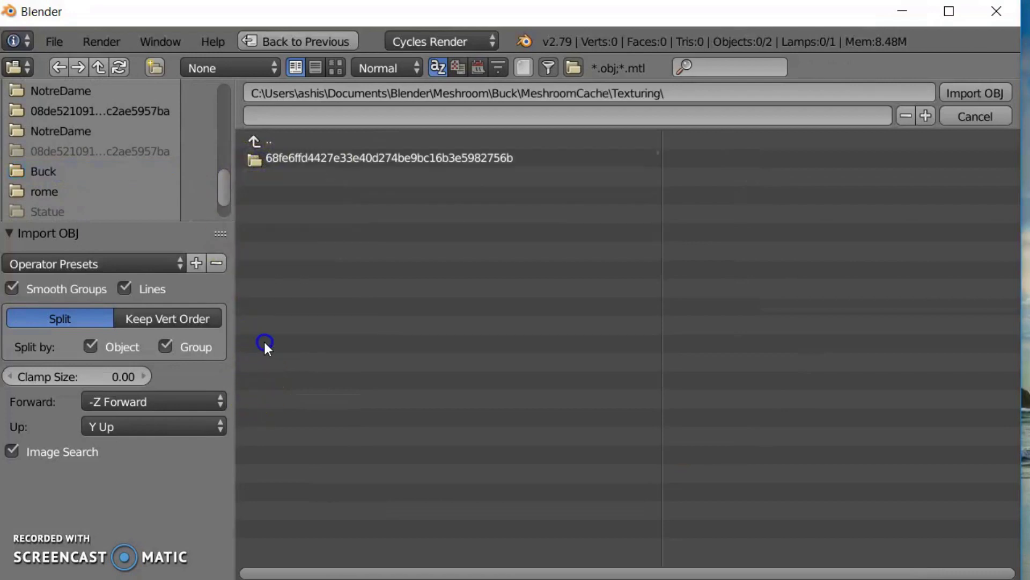
click(262, 160)
click(263, 177)
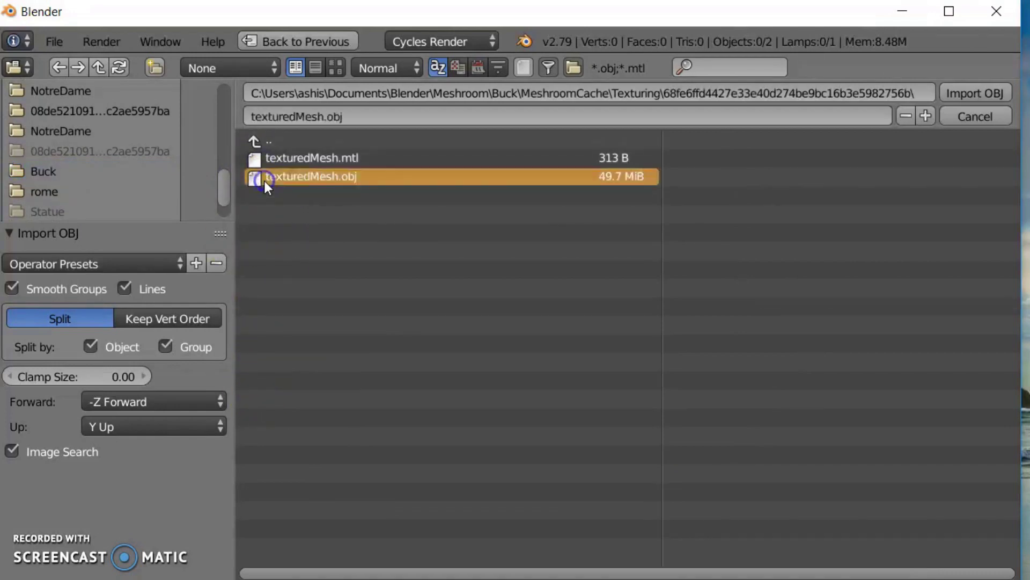
click(910, 248)
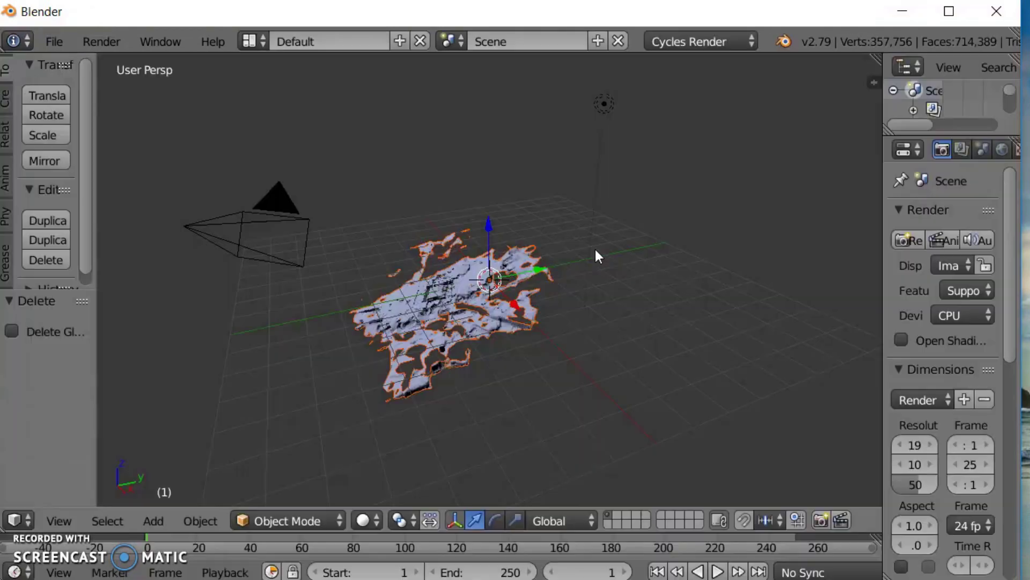
Step: Level the imported mesh by rotating it about -9.07° in the front view and about 12.5° in the right view
scroll(515, 330, up, 4)
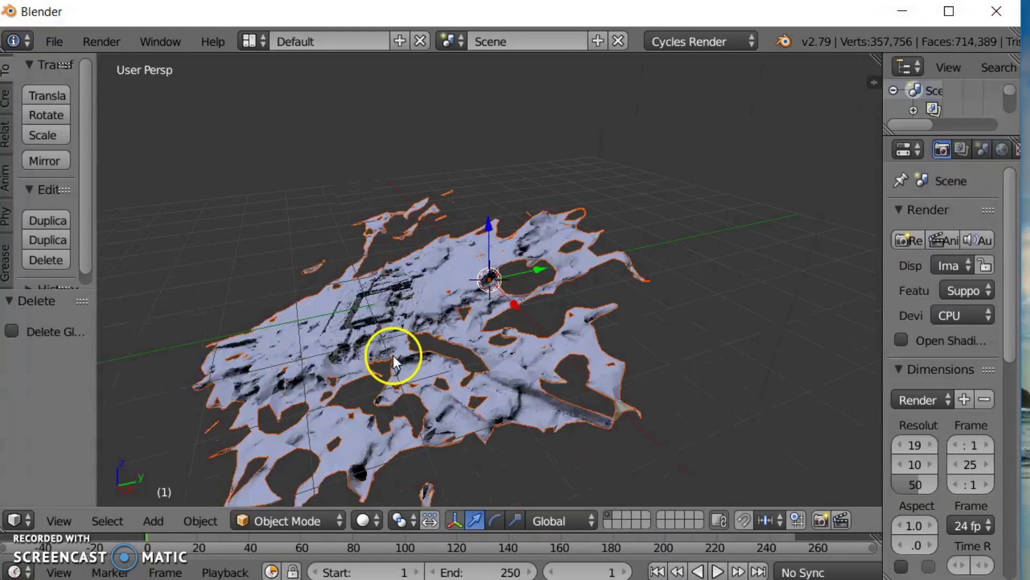
key(KP_1)
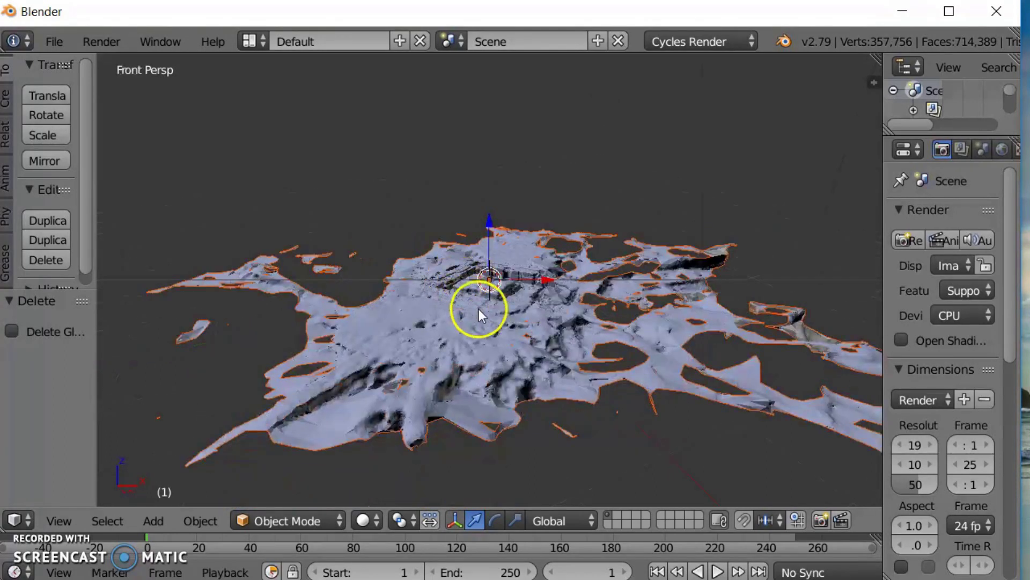
key(r)
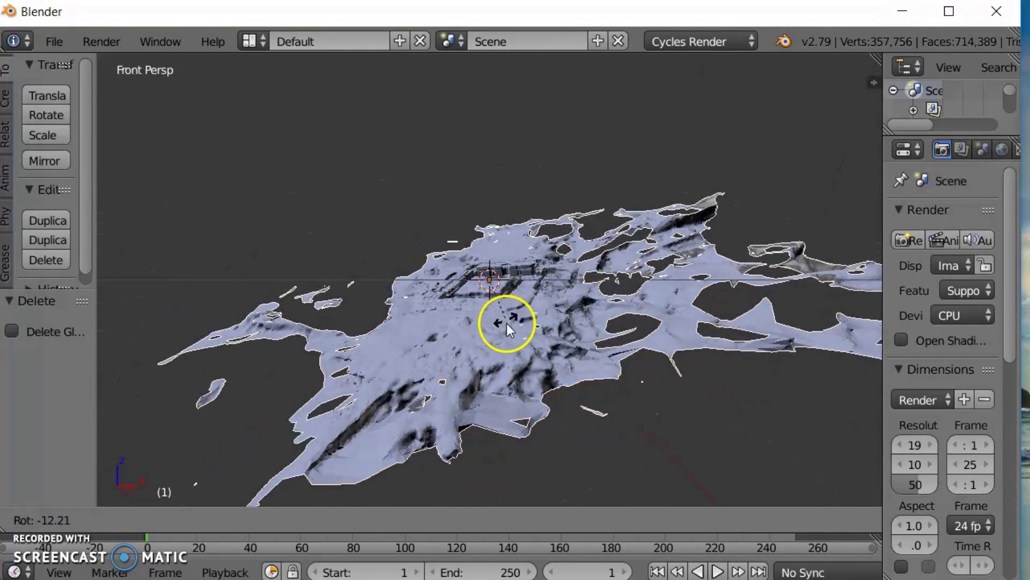
click(507, 329)
key(KP_3)
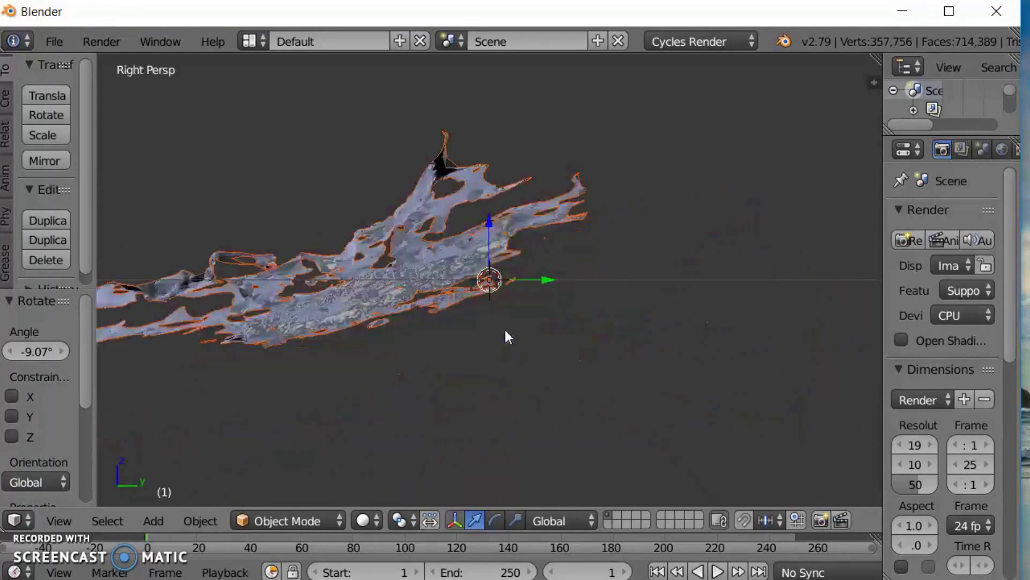
key(r)
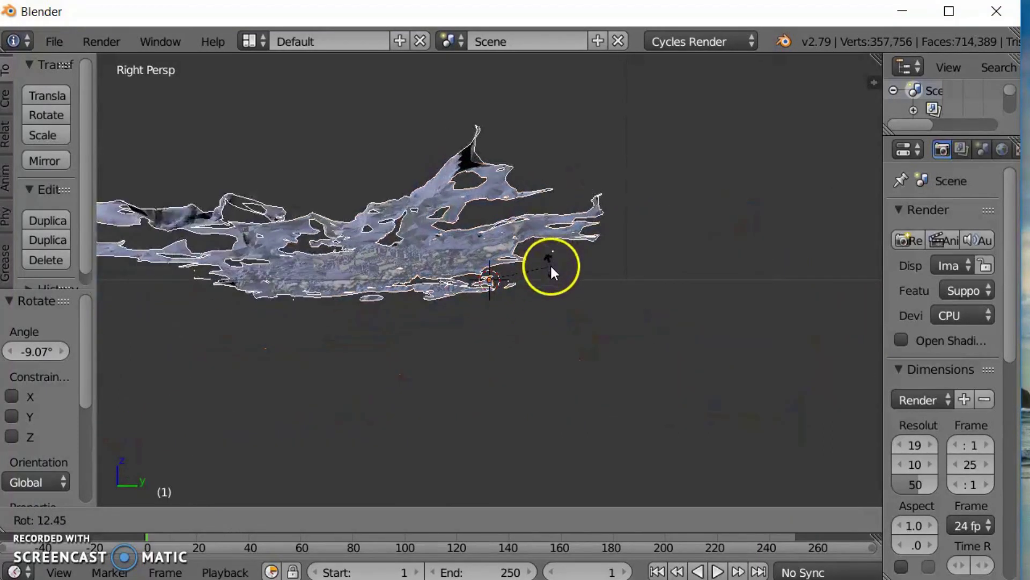
click(550, 263)
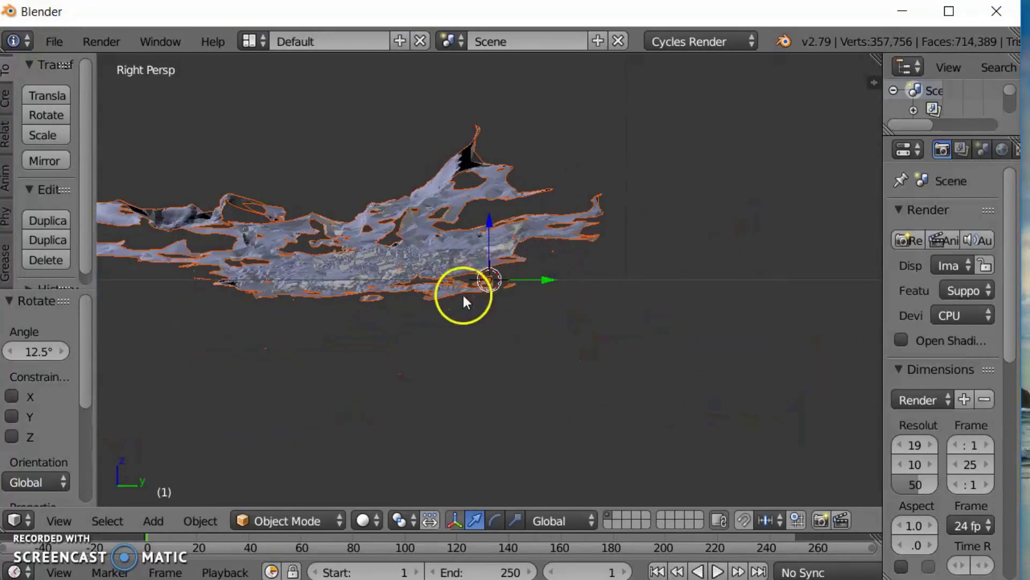
Step: Rotate the mesh about 9.11° in an edge-on perspective view to flatten it against the grid
middle_drag(434, 307, 570, 304)
key(r)
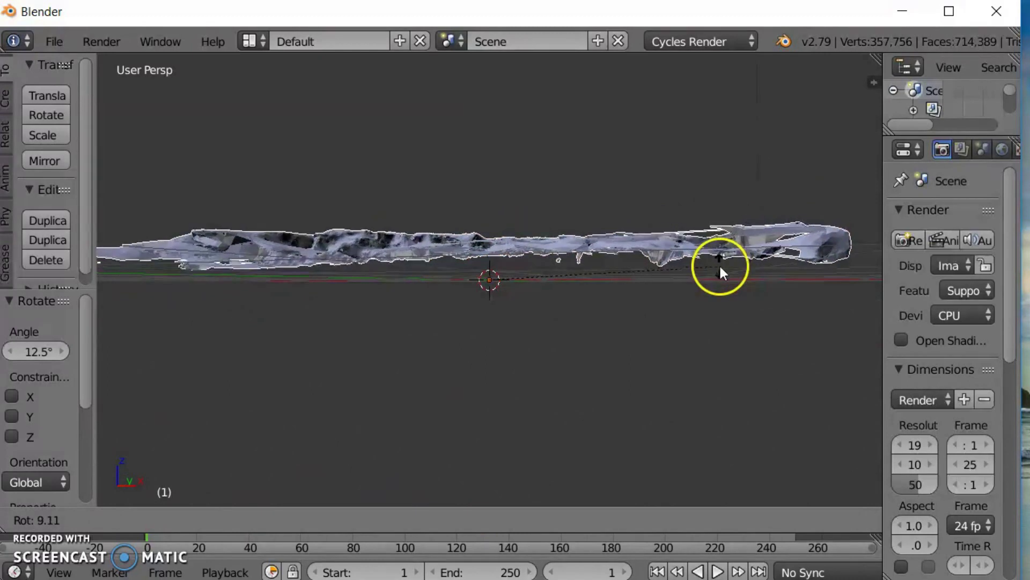
click(720, 263)
Step: Set the viewport shading to Material to show the palace textures
middle_drag(566, 272, 536, 332)
scroll(392, 357, down, 3)
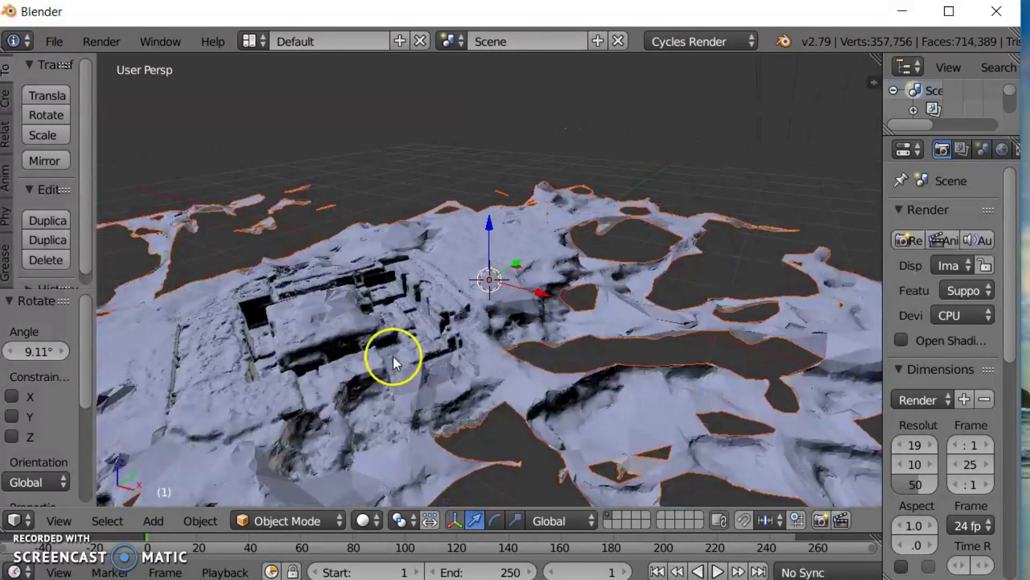
click(361, 521)
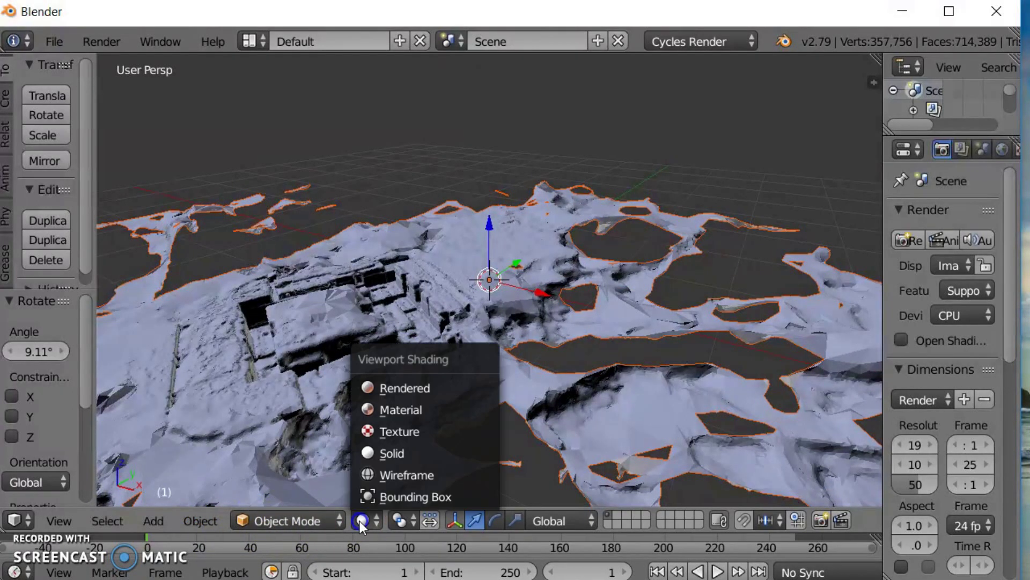
click(408, 409)
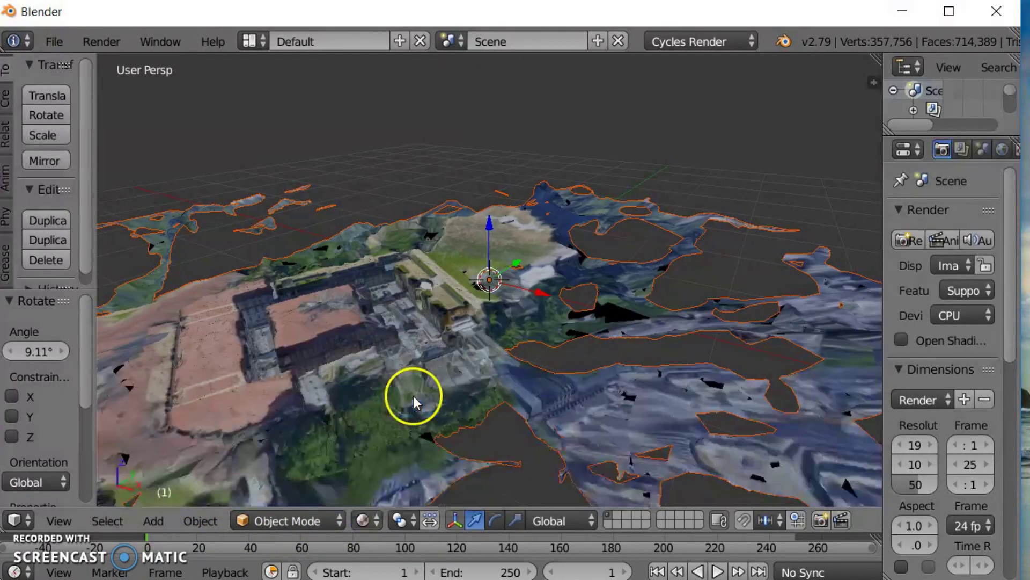
Step: Rotate the mesh about -192° in the perspective view and about -53.9° in the right view to lay it flat
middle_drag(418, 368, 559, 373)
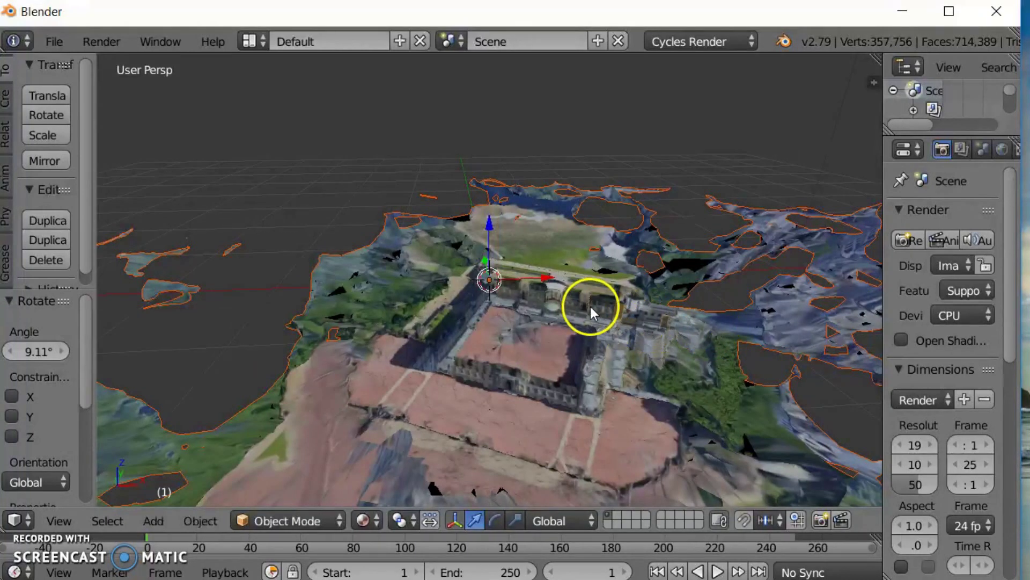
scroll(587, 309, down, 2)
key(r)
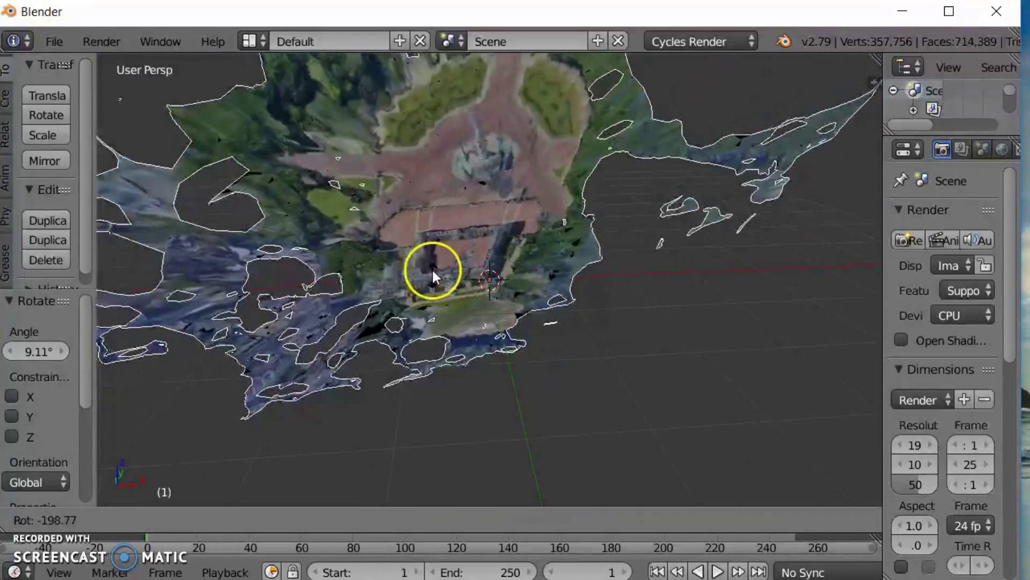
click(430, 268)
key(KP_1)
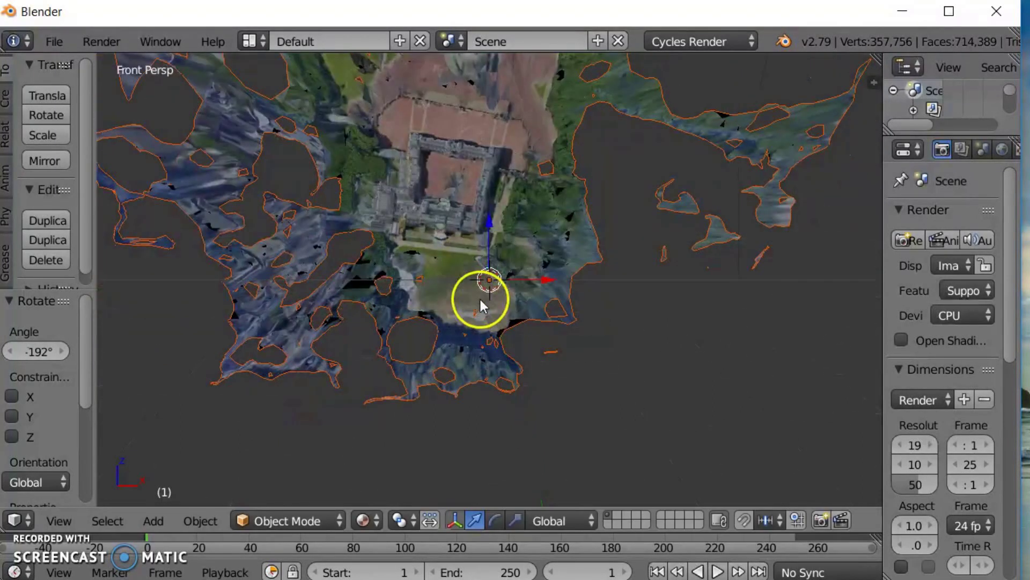
key(KP_3)
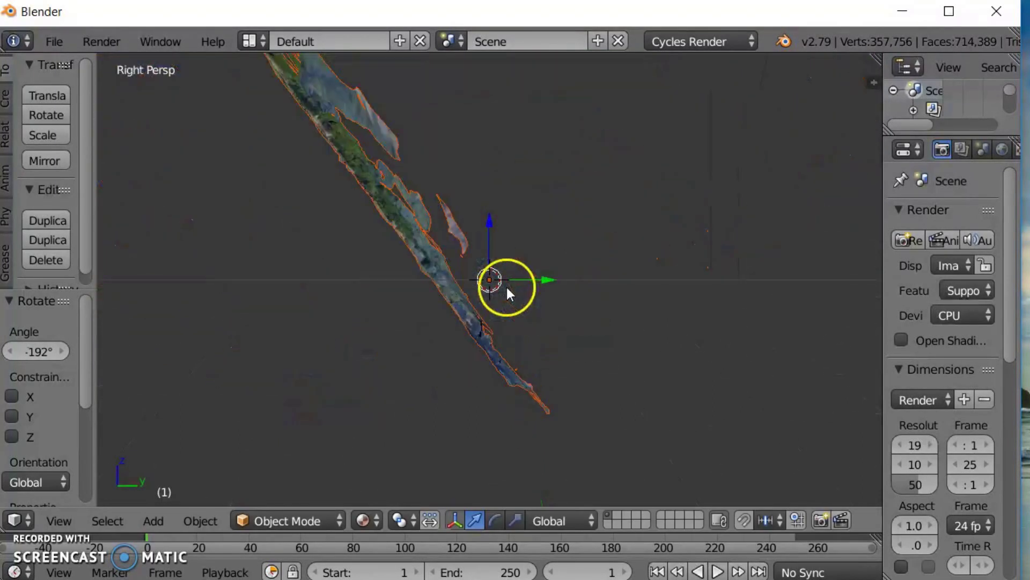
key(r)
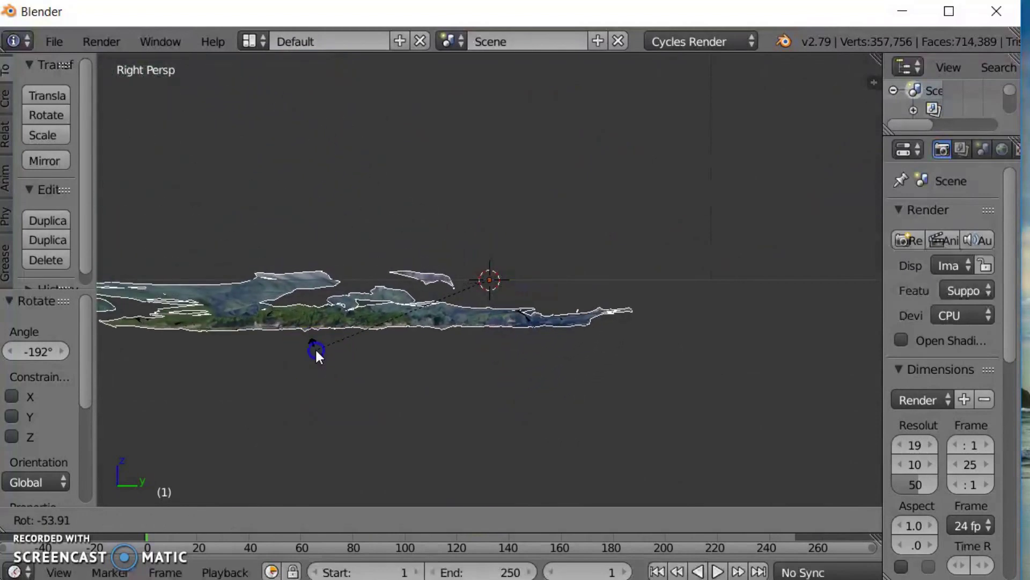
click(316, 353)
Step: Move the mesh about 2.393 along Y and 0.124 along Z in the right view, and switch to orthographic projection
key(g)
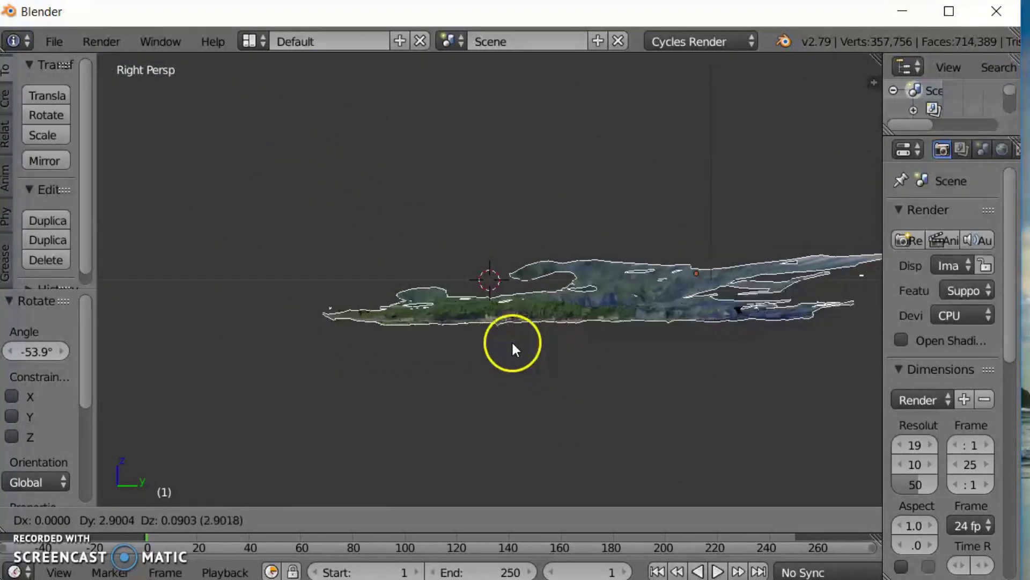
click(486, 344)
key(KP_5)
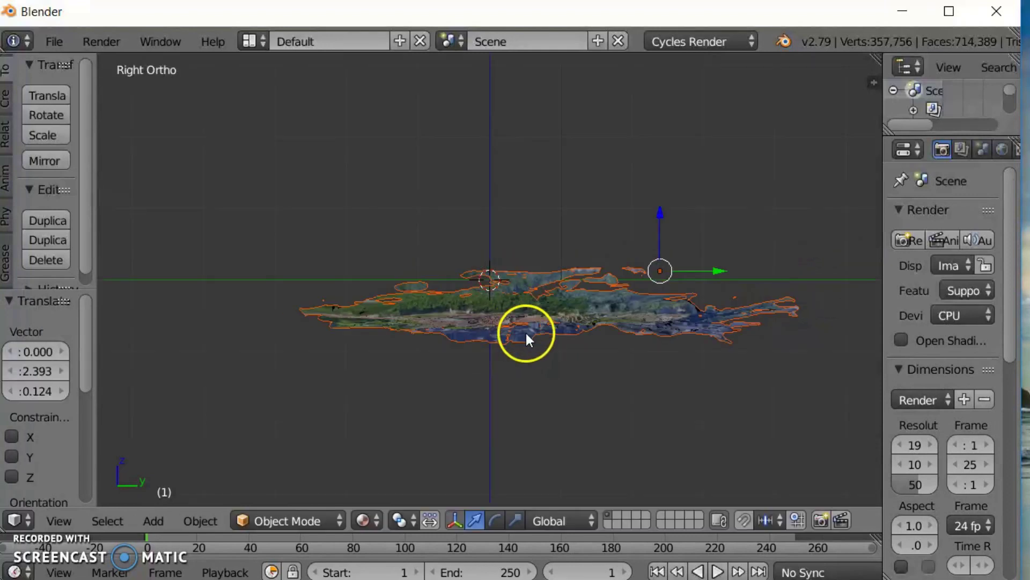
Step: Rotate the mesh about 2.1° in an angled orthographic view facing the palace front to straighten the building
scroll(526, 333, down, 2)
scroll(526, 342, up, 3)
middle_drag(540, 326, 617, 396)
scroll(603, 385, up, 6)
middle_drag(610, 357, 546, 315)
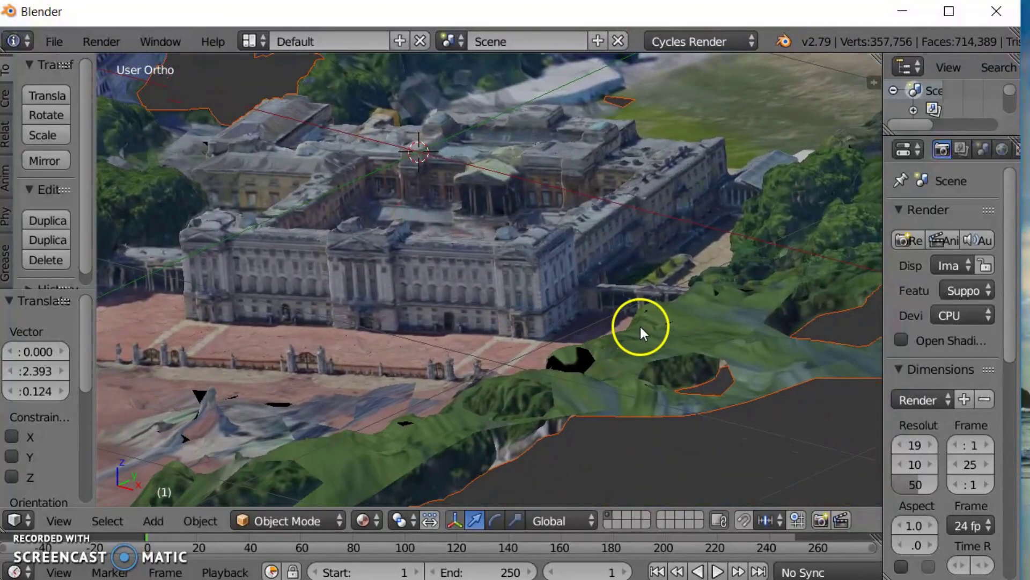
key(r)
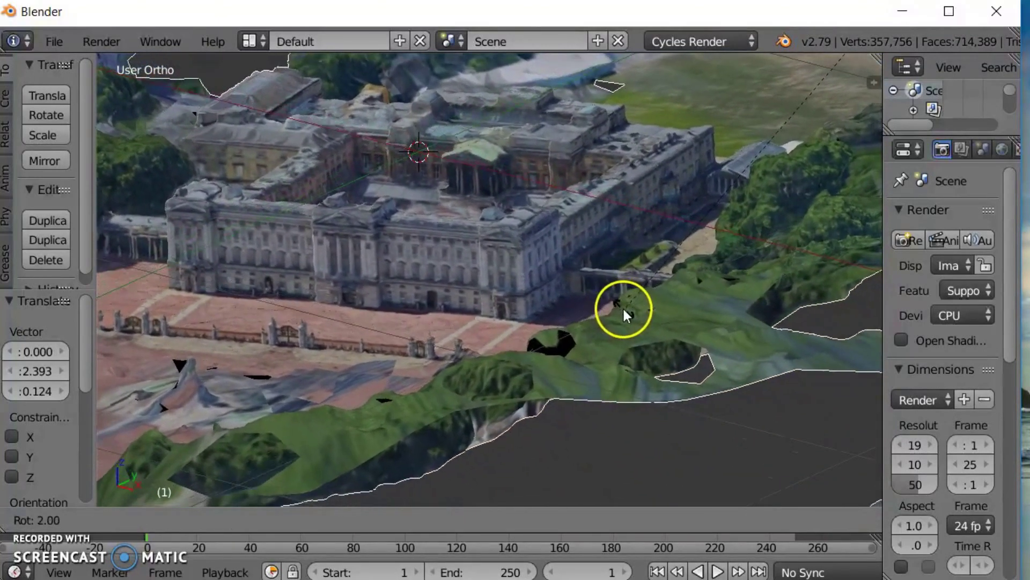
click(622, 307)
Step: In the top view, rotate the mesh about 11.9° and move it about 0.853 in X and -1.002 in Y to centre the palace
scroll(461, 302, up, 5)
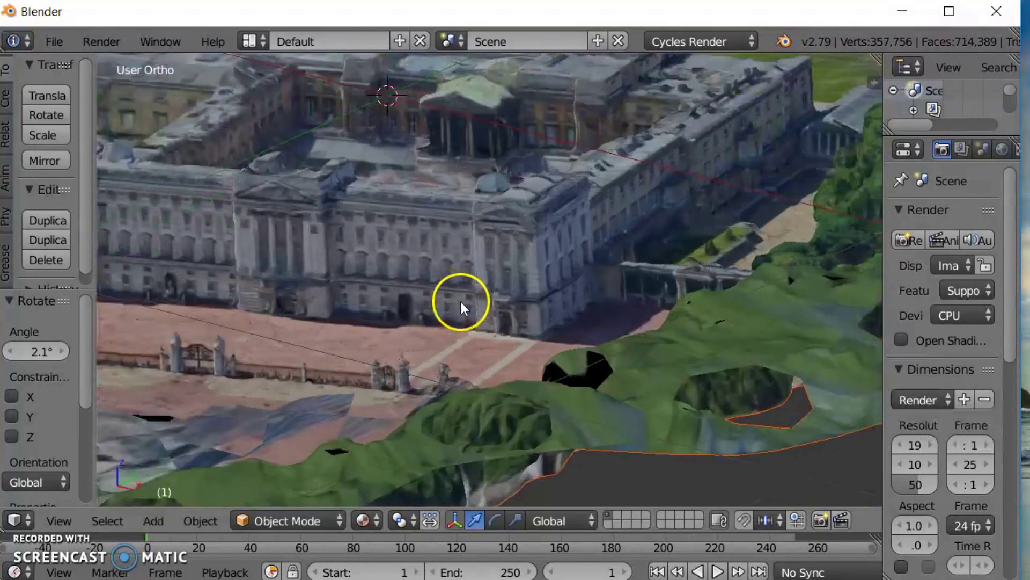
scroll(508, 301, down, 2)
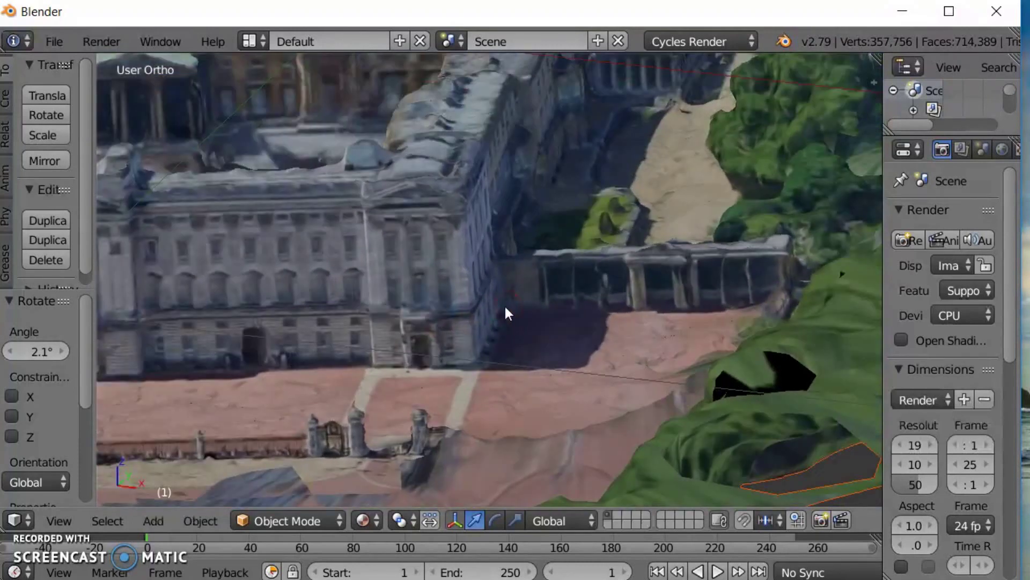
middle_drag(504, 304, 608, 365)
scroll(608, 365, down, 4)
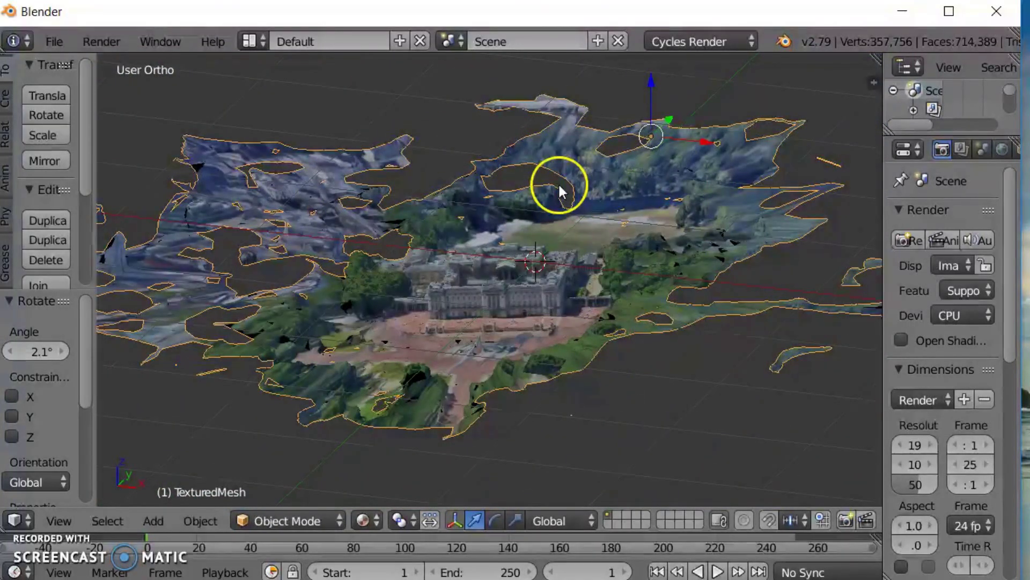
key(KP_7)
scroll(519, 231, up, 5)
scroll(517, 232, down, 5)
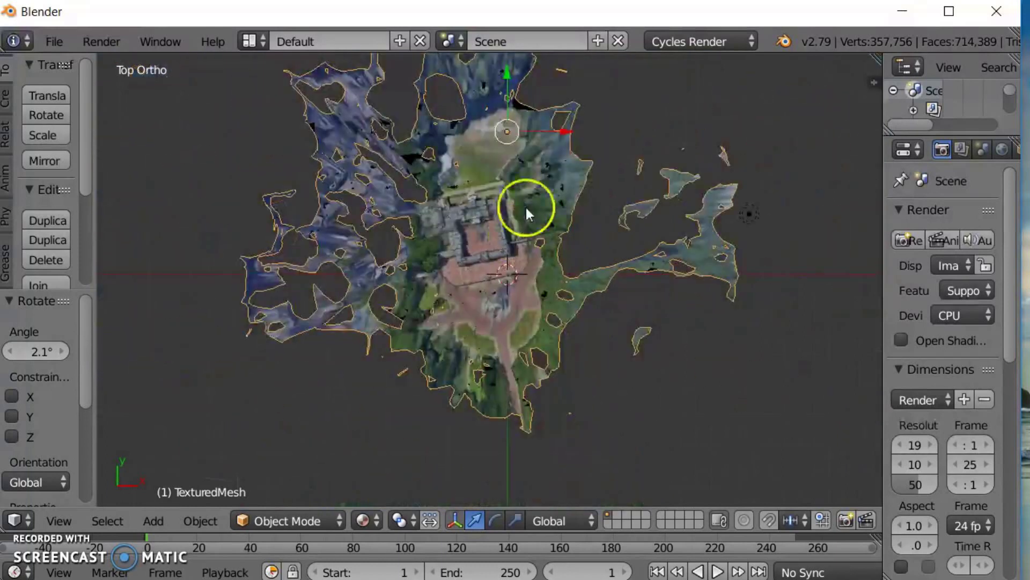
key(r)
click(546, 150)
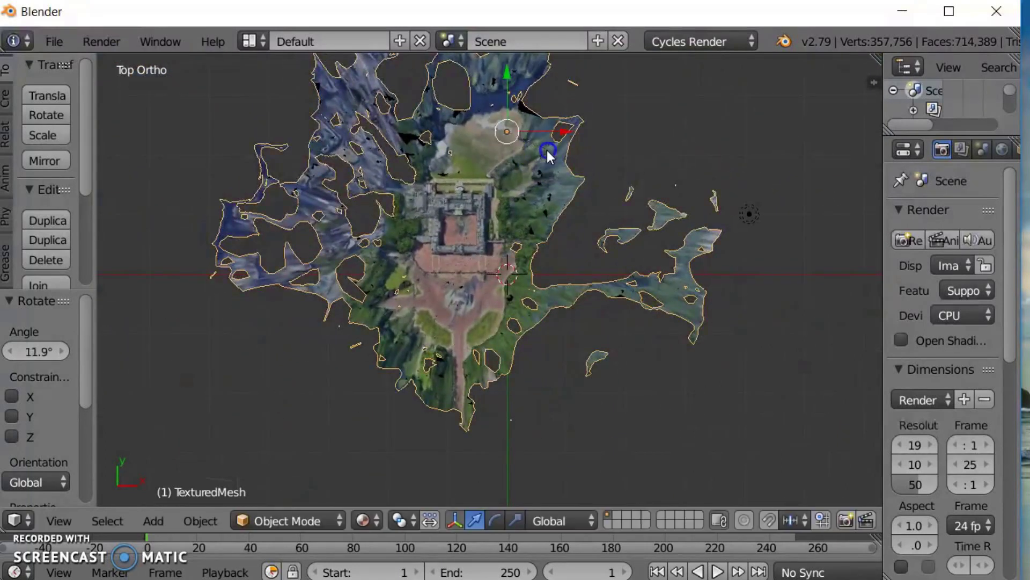
key(g)
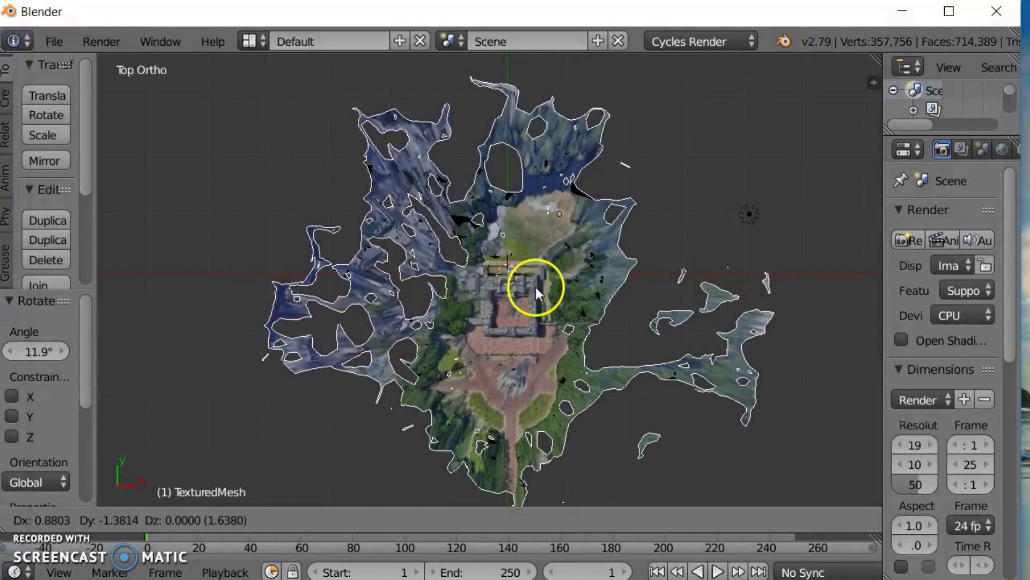
click(532, 266)
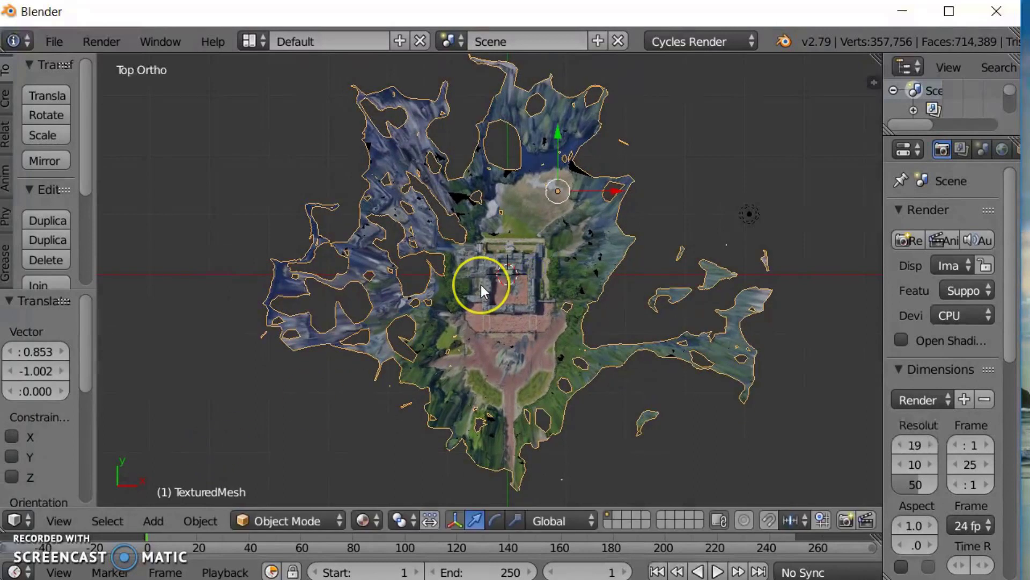
Step: Enter Edit Mode on the textured mesh and clear the selection of all its vertices
key(Tab)
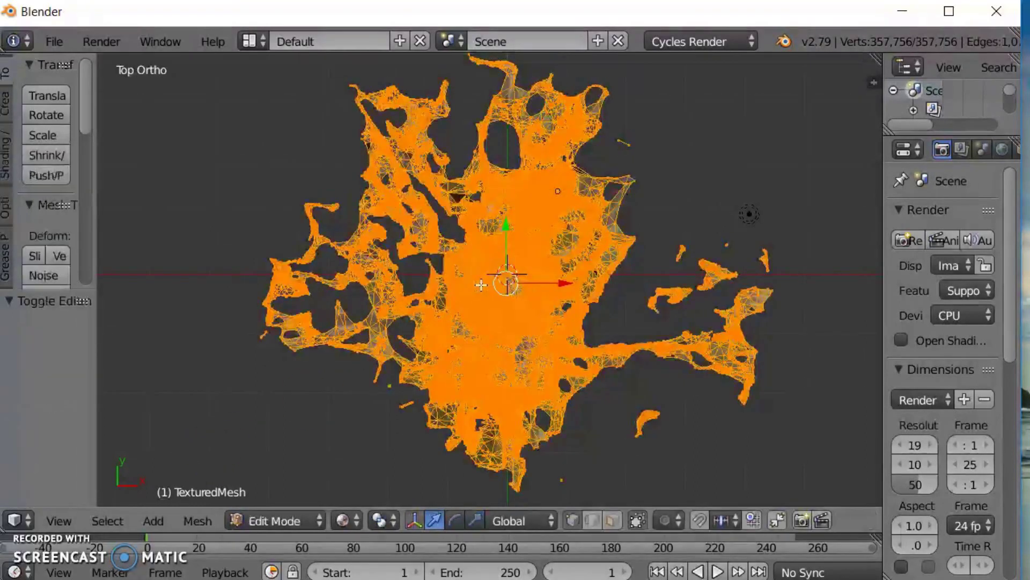
key(c)
scroll(490, 301, up, 6)
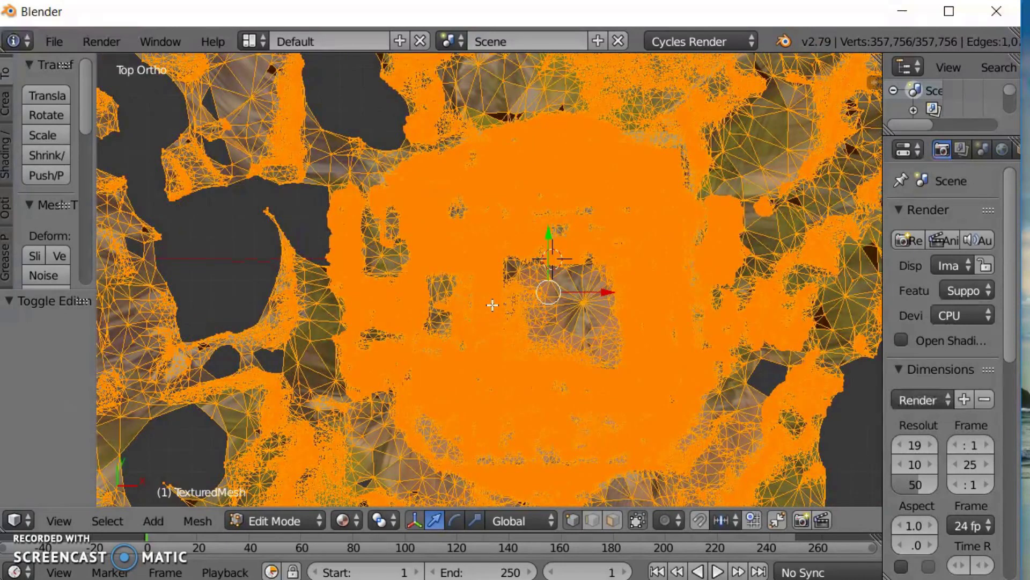
key(a)
scroll(492, 305, down, 5)
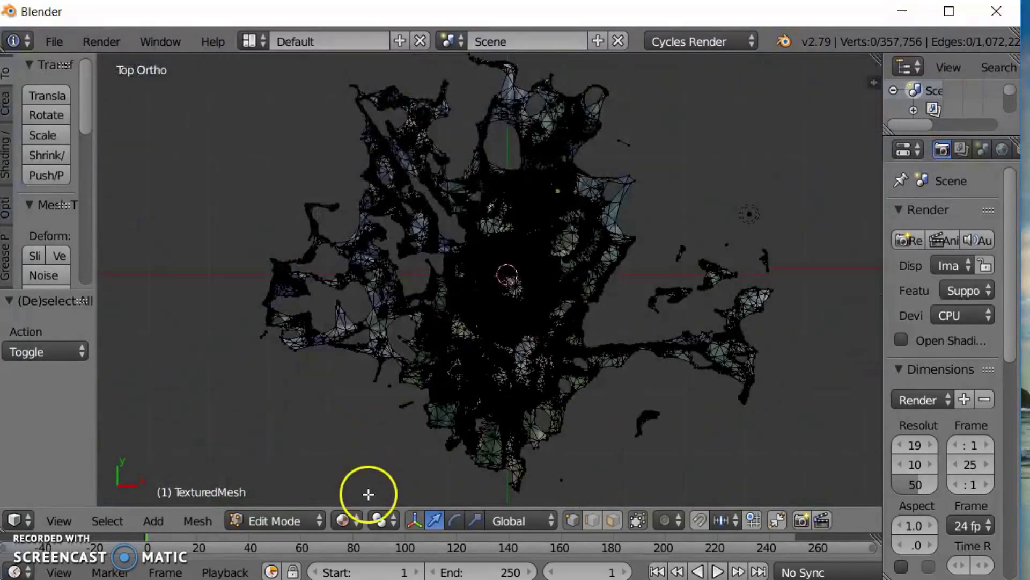
Step: Try Solid viewport shading, switch to Wireframe so vertices can be selected through the mesh, and keep everything deselected
click(348, 518)
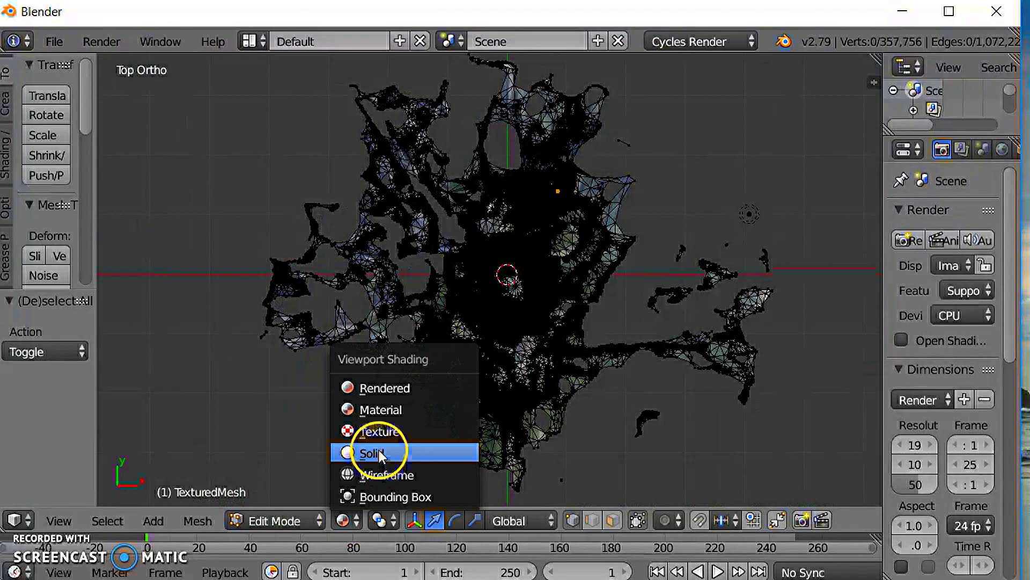
click(379, 454)
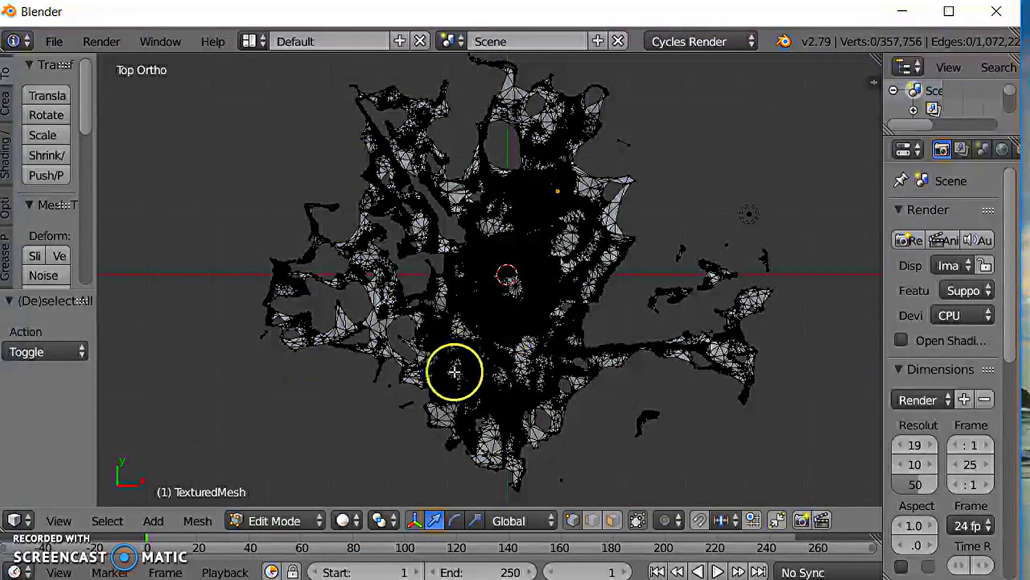
click(348, 520)
click(371, 474)
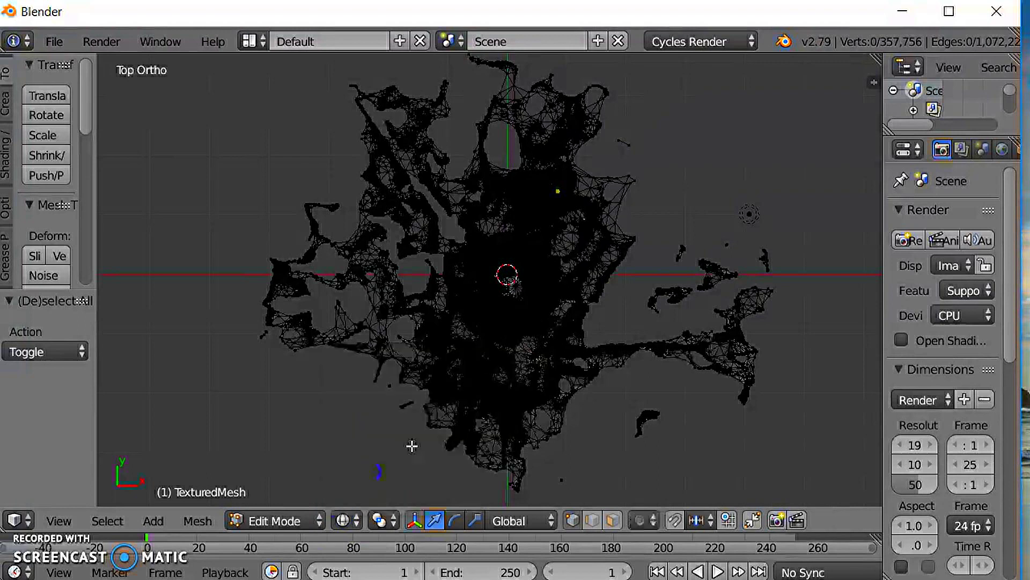
click(543, 326)
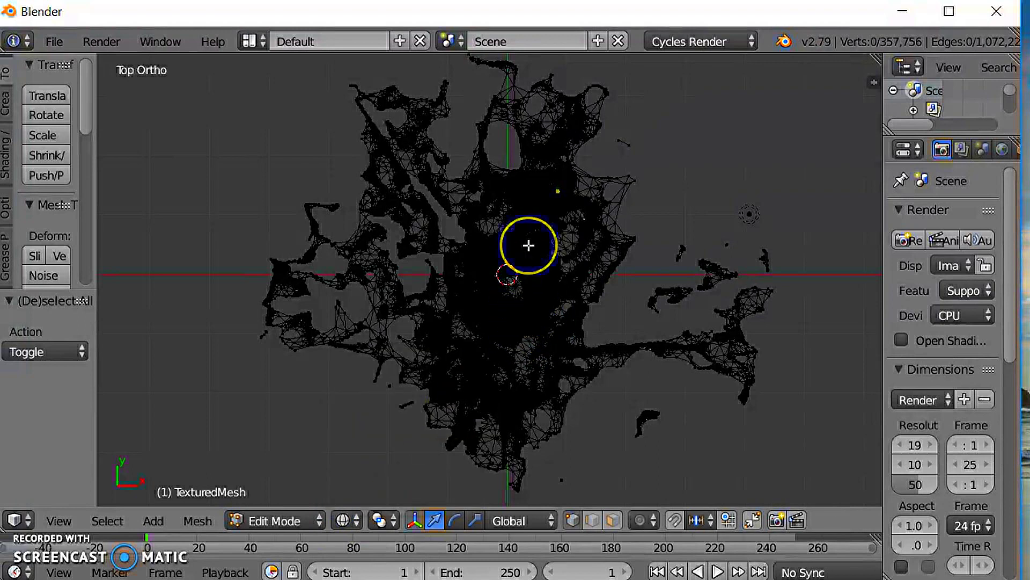
key(a)
key(a)
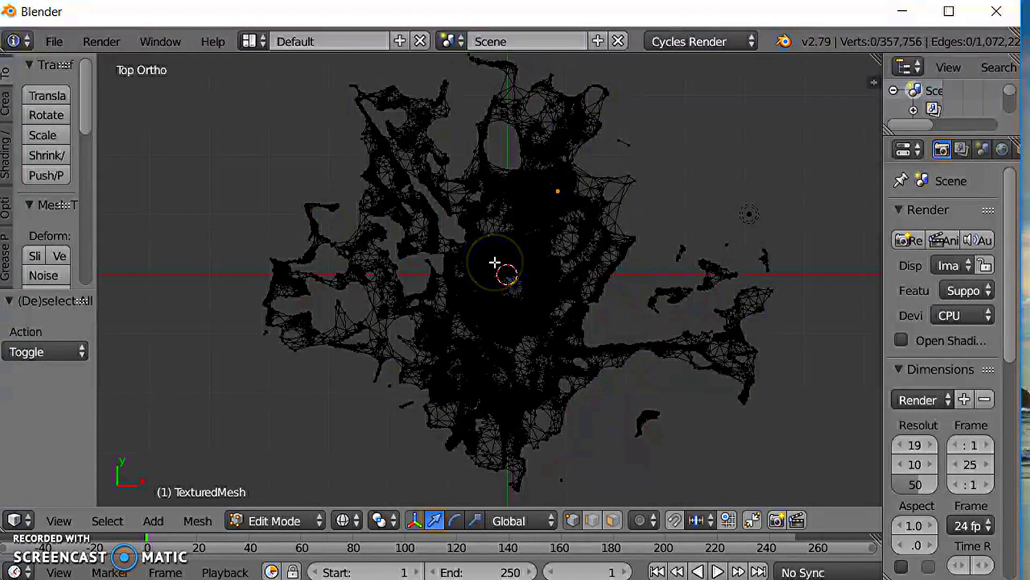
Step: Box-select the surplus terrain on all four sides of the palace in the top view and delete its faces
key(b)
mouse_move(225, 72)
mouse_down()
mouse_move(240, 130)
mouse_move(439, 444)
mouse_up()
key(c)
key(Escape)
key(b)
mouse_move(387, 340)
mouse_down()
mouse_move(667, 441)
mouse_move(823, 476)
mouse_move(832, 491)
mouse_move(603, 396)
mouse_move(581, 58)
mouse_up()
key(b)
key(c)
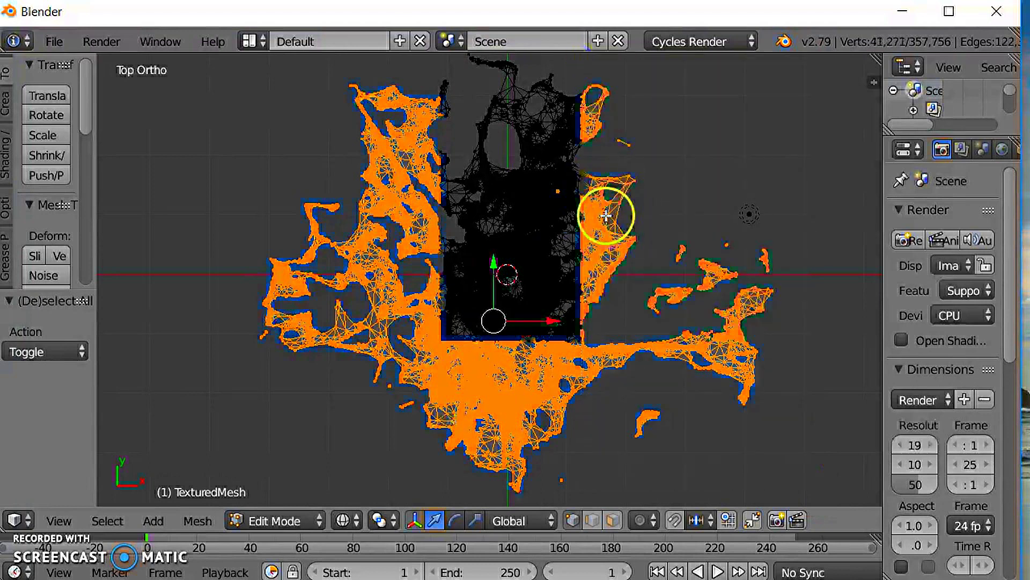
scroll(555, 270, down, 1)
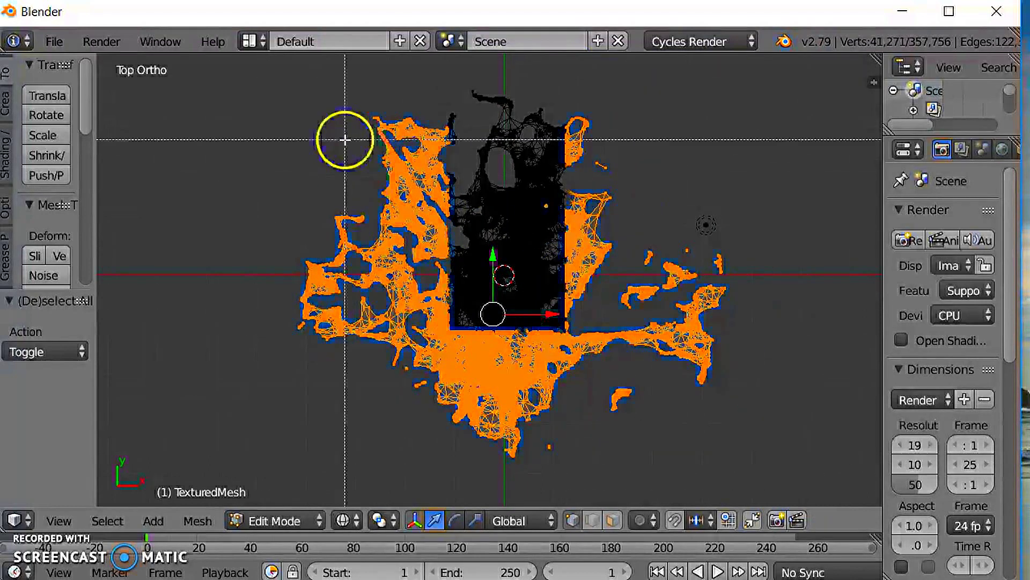
key(Escape)
key(b)
mouse_move(290, 73)
mouse_down()
mouse_move(623, 230)
mouse_move(702, 223)
mouse_up()
key(x)
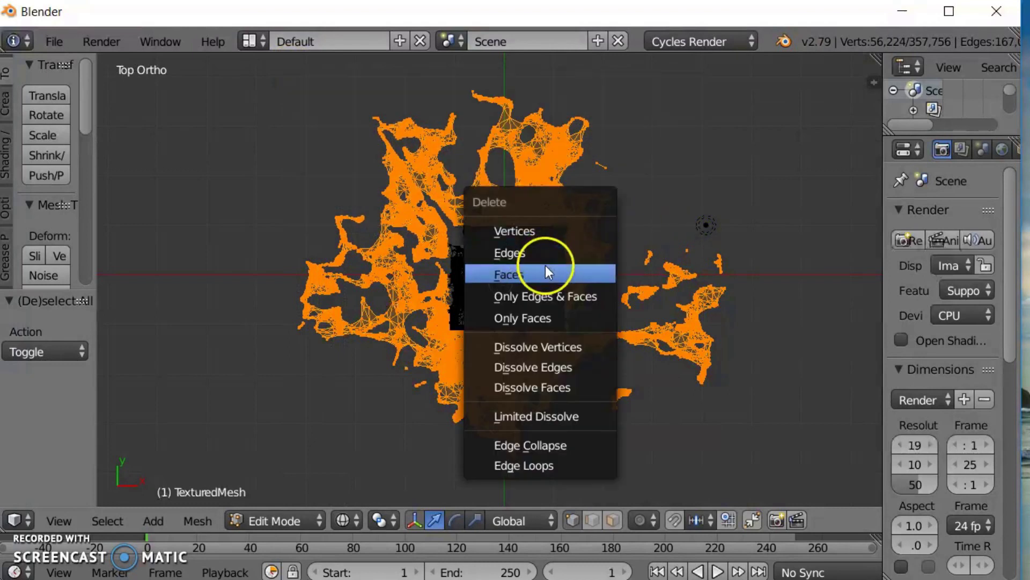
click(545, 275)
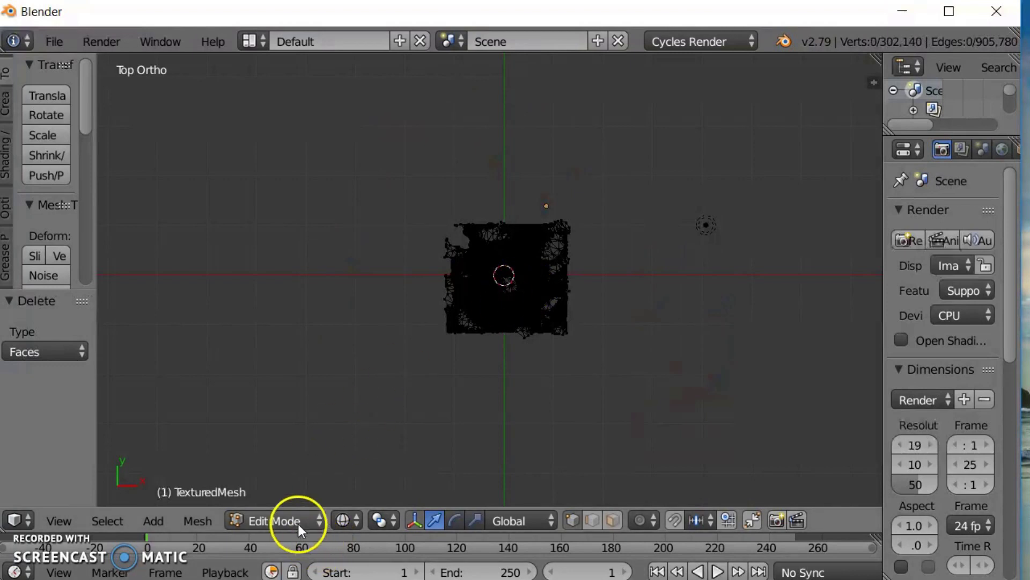
Step: Return to Object Mode and set the viewport shading to Material
click(297, 522)
click(301, 493)
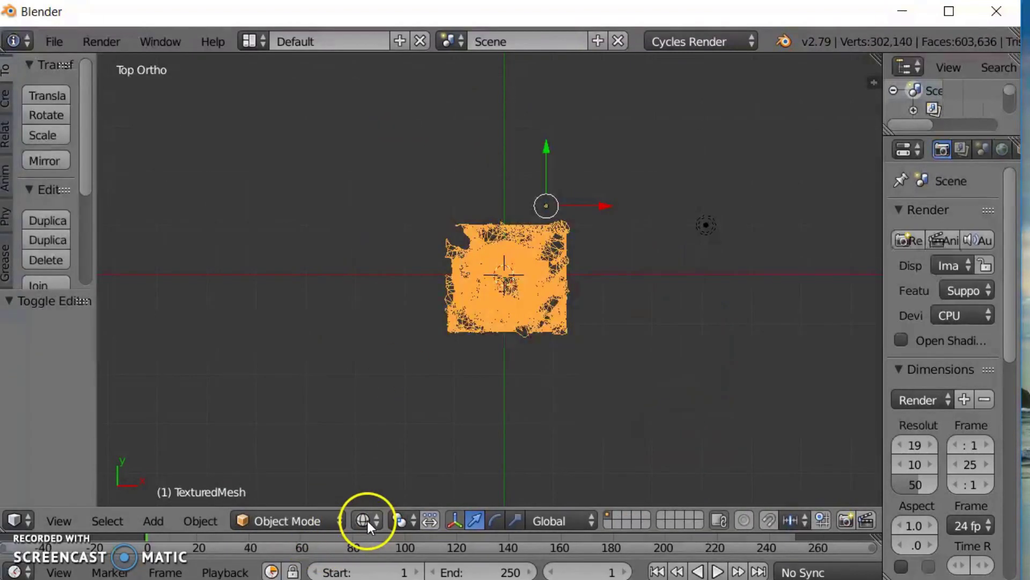
click(368, 521)
click(420, 413)
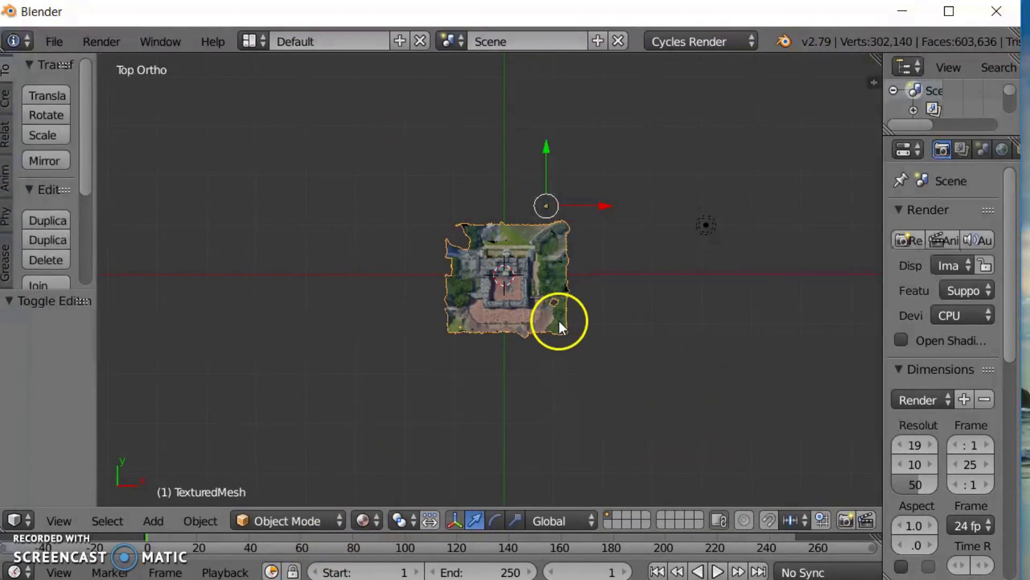
Step: Rotate the cropped mesh about 4.34° in an angled orthographic view facing the palace front
middle_drag(559, 321, 562, 276)
middle_drag(558, 220, 556, 193)
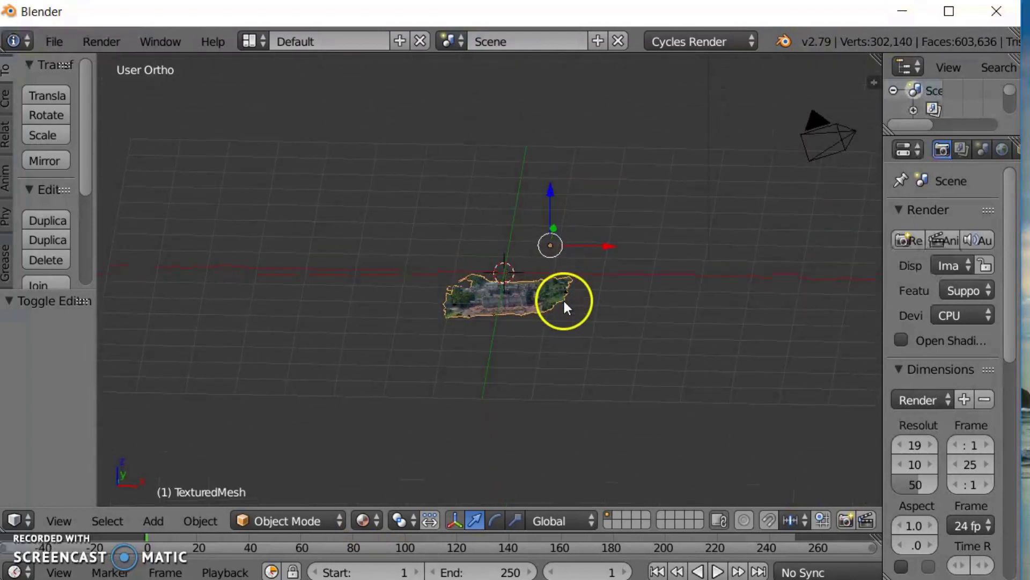
ctrl+middle_drag(563, 298, 562, 324)
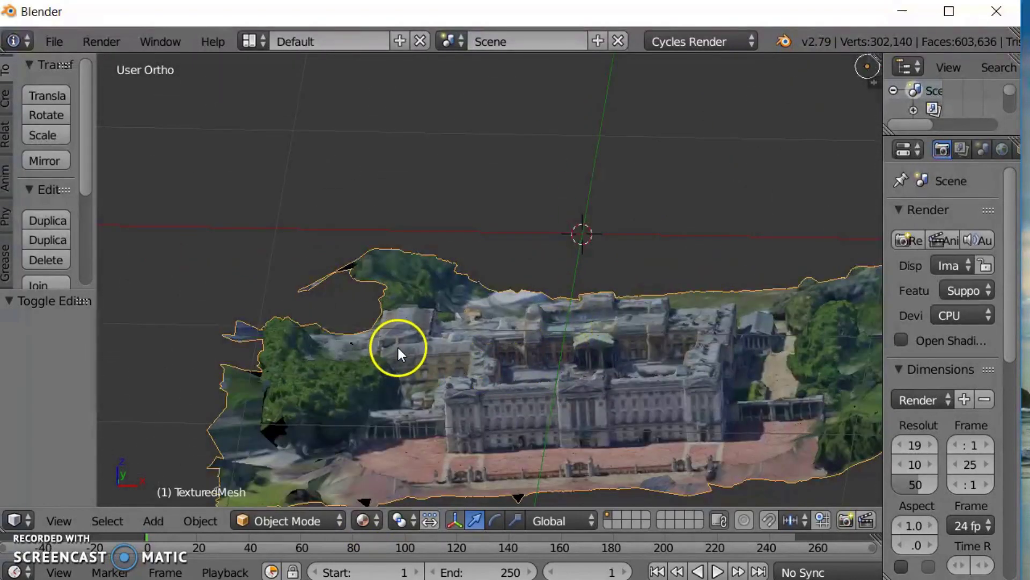
key(r)
click(373, 304)
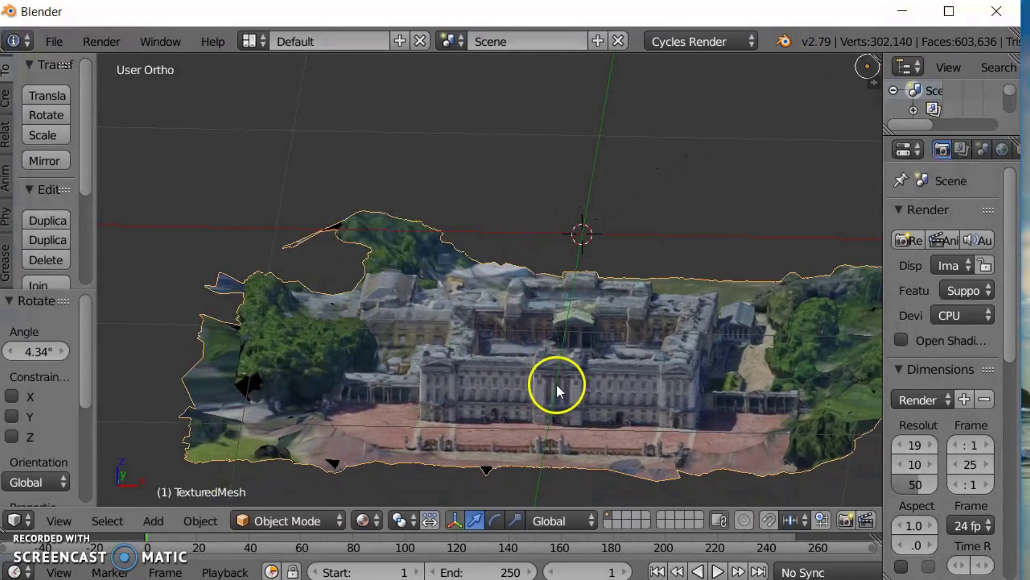
Step: Preview the palace front close up in Rendered viewport shading and return to Material shading
shift+middle_drag(495, 317, 671, 378)
scroll(605, 347, up, 4)
scroll(591, 350, down, 3)
click(376, 518)
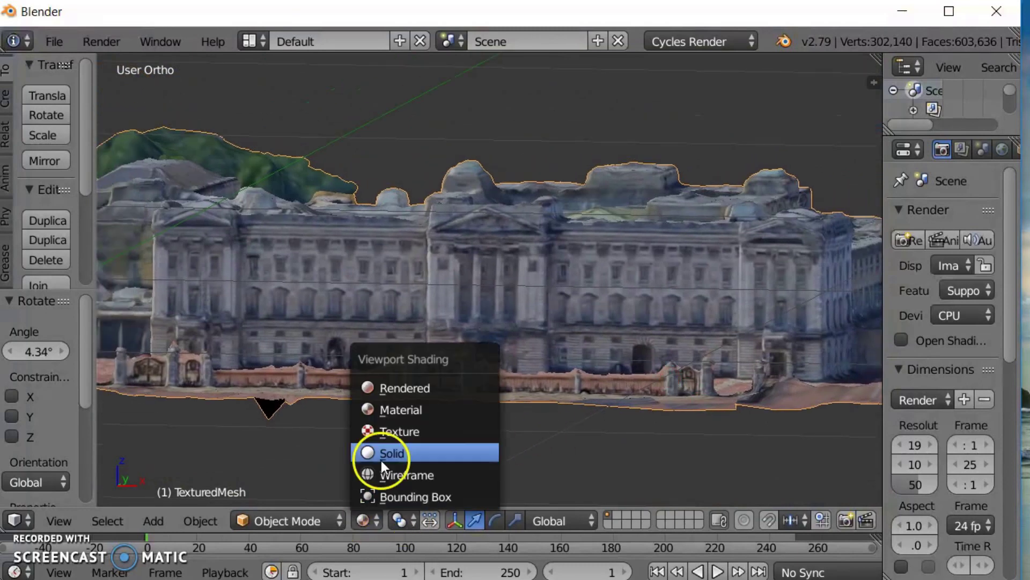
click(402, 380)
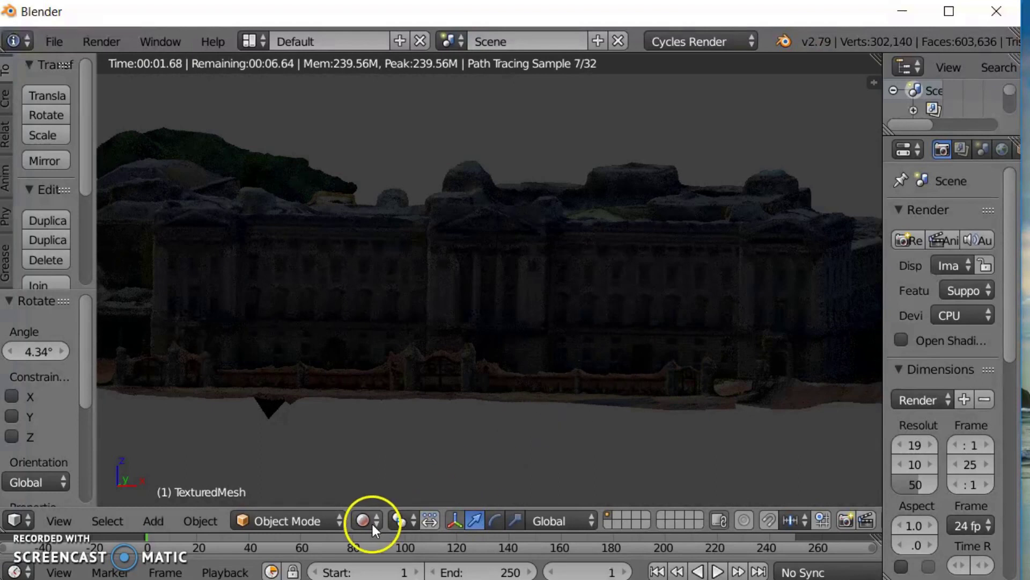
click(372, 521)
click(406, 407)
Step: Select the scene's lamp above the palace and change its type to Sun
scroll(475, 375, down, 5)
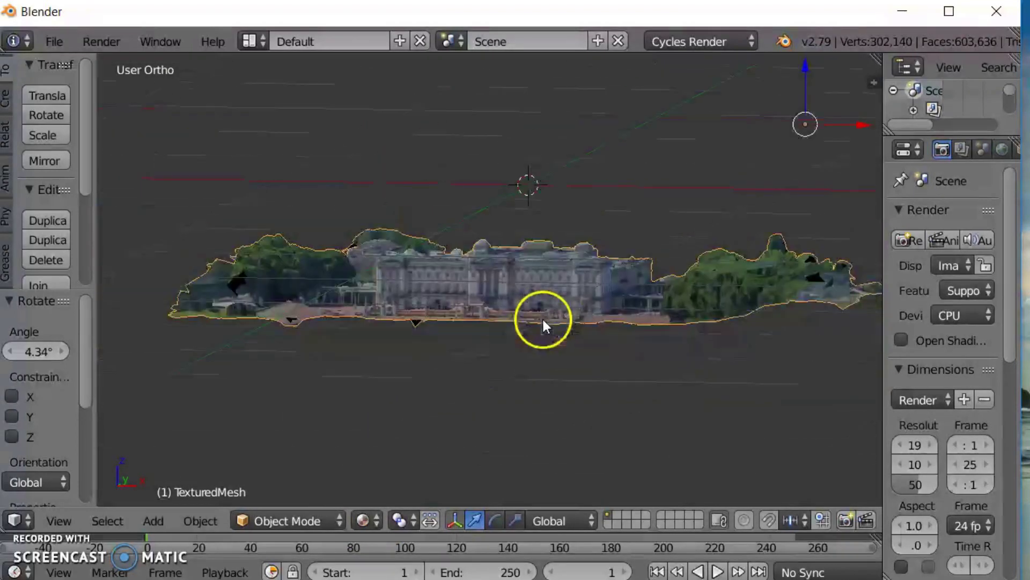
scroll(558, 320, down, 3)
scroll(409, 249, down, 3)
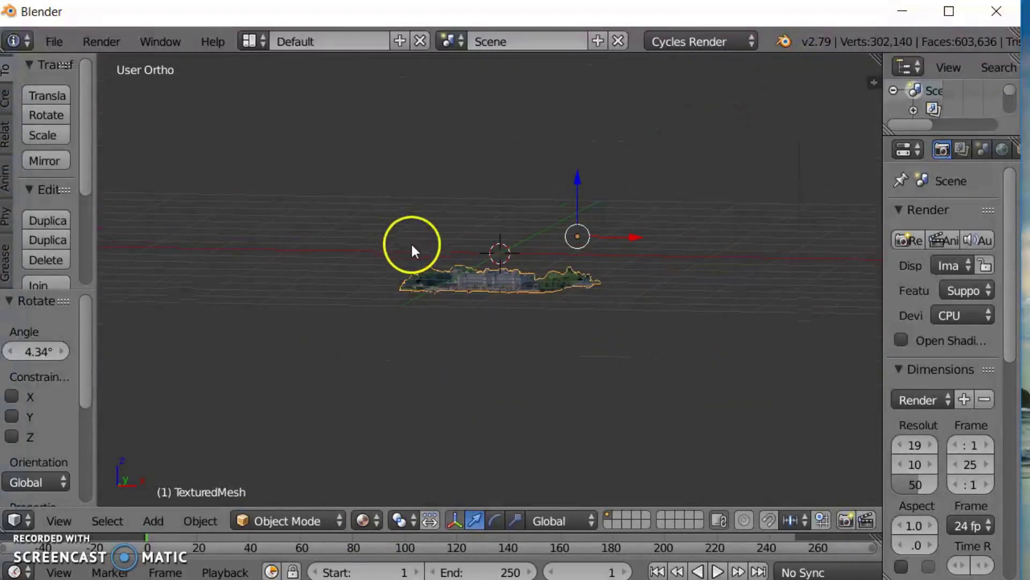
scroll(490, 290, down, 3)
scroll(649, 165, down, 1)
right_click(638, 63)
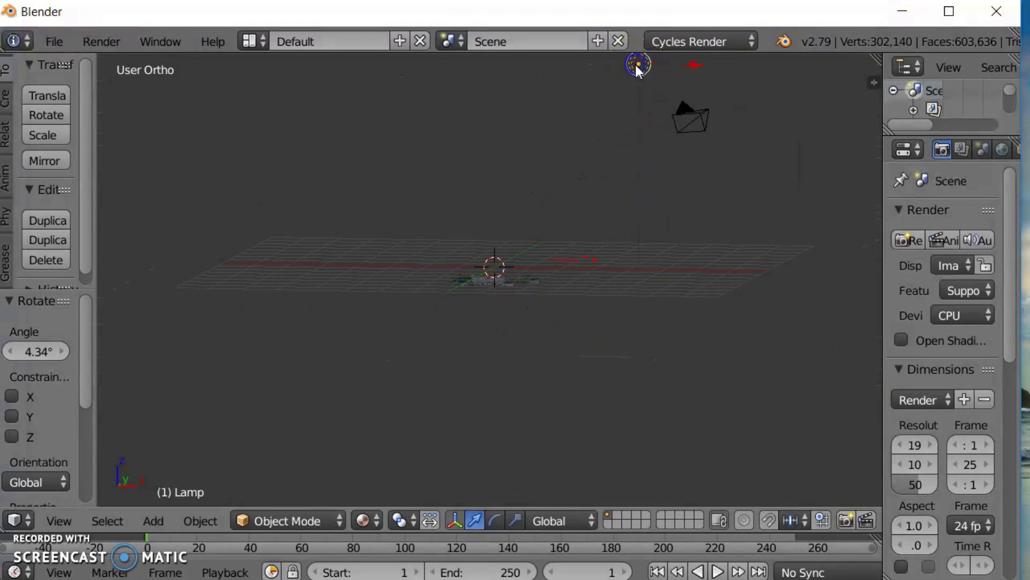
scroll(977, 147, down, 3)
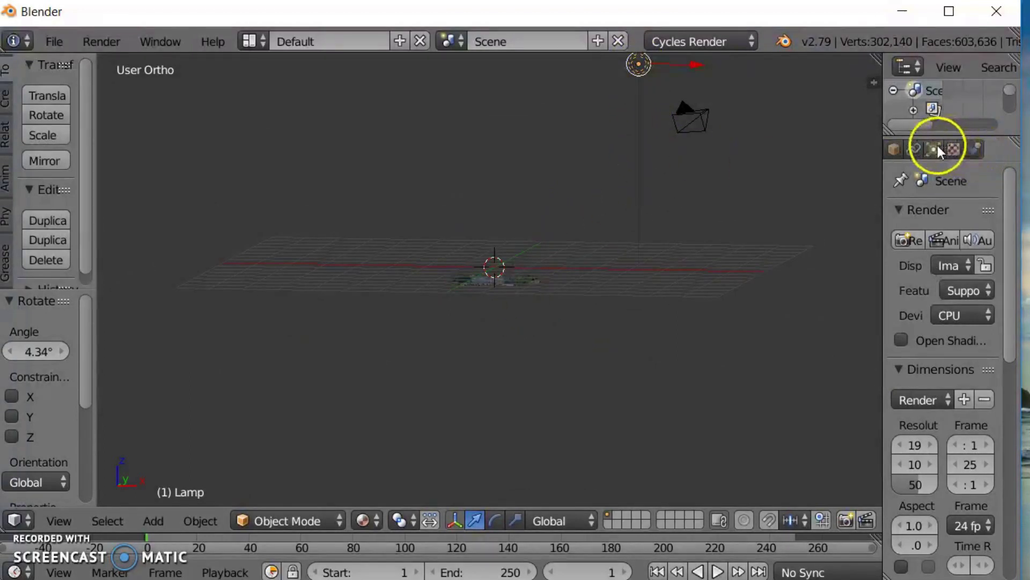
click(935, 148)
click(928, 323)
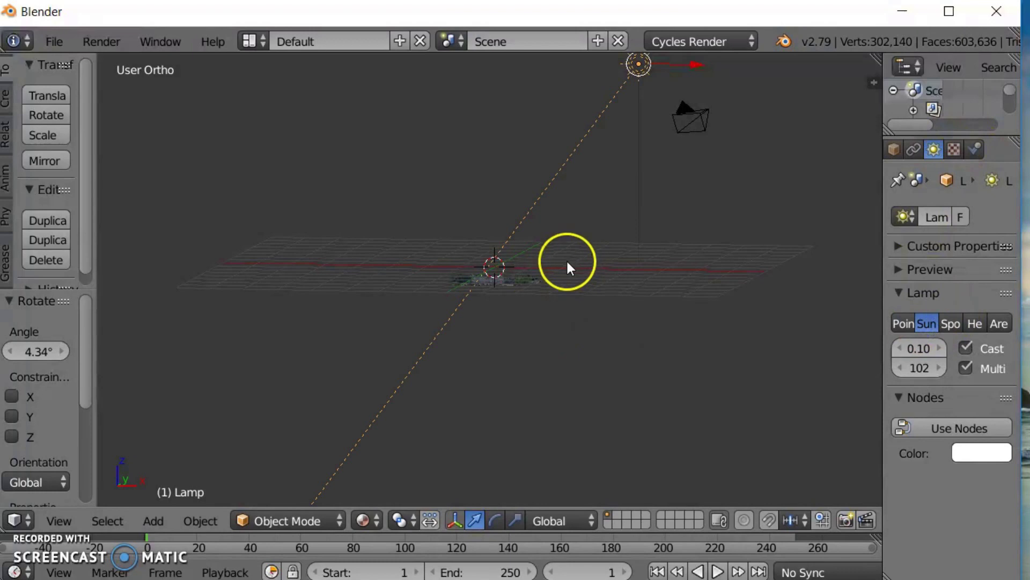
Step: Rotate the sun lamp about -2.16° in the front view and about -5.87° in the right view
scroll(566, 258, down, 3)
key(KP_1)
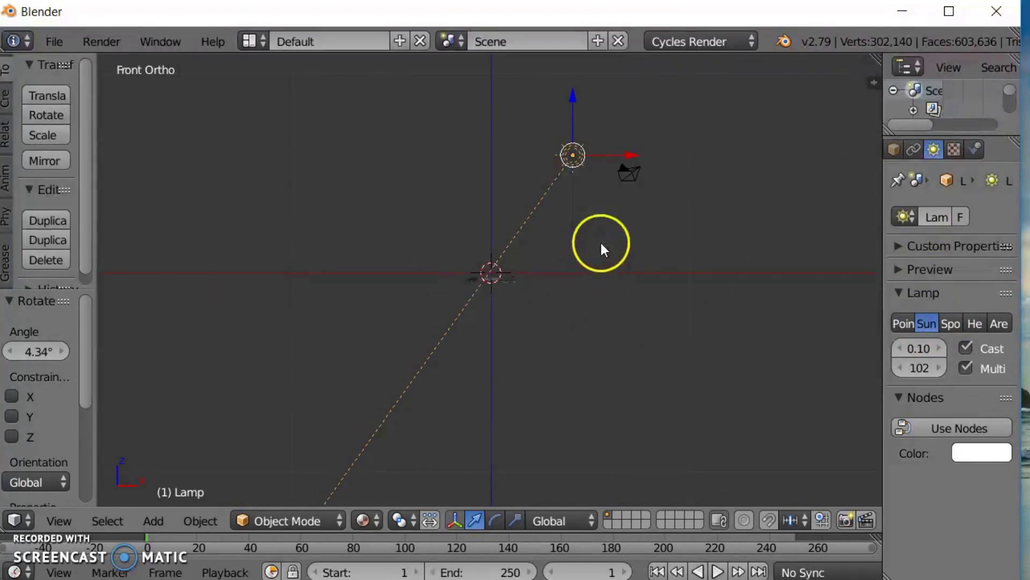
scroll(559, 281, up, 3)
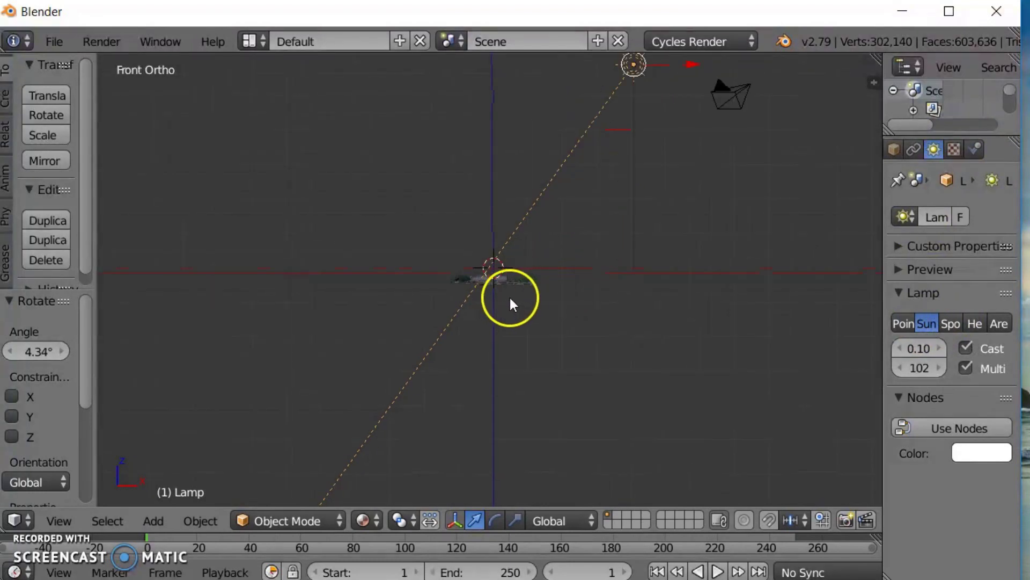
key(r)
click(517, 307)
key(KP_3)
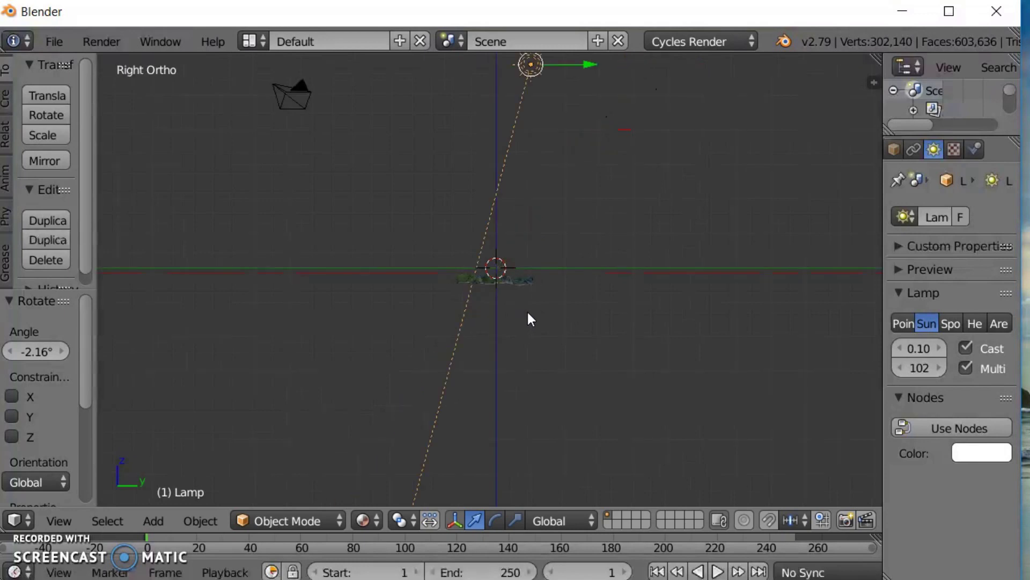
key(r)
click(518, 321)
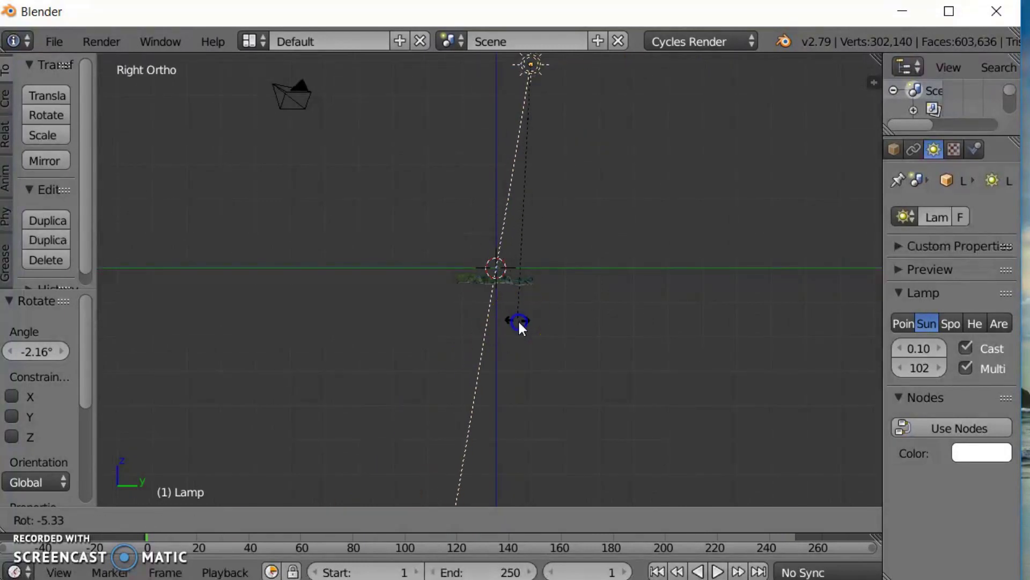
Step: Examine the palace and the sun's direction from the top view and from angled close-up views
key(KP_7)
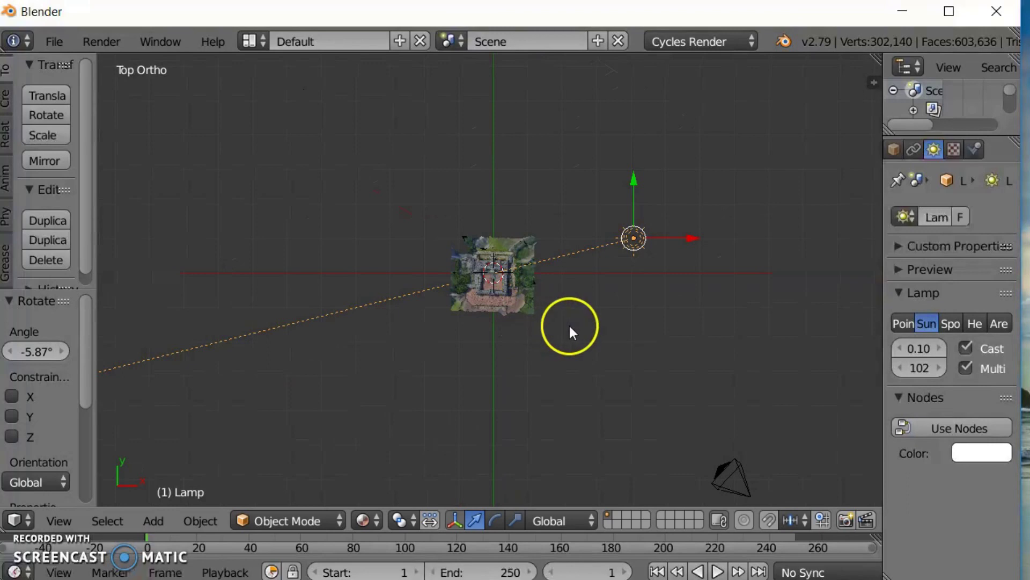
middle_drag(568, 324, 646, 299)
scroll(639, 328, up, 4)
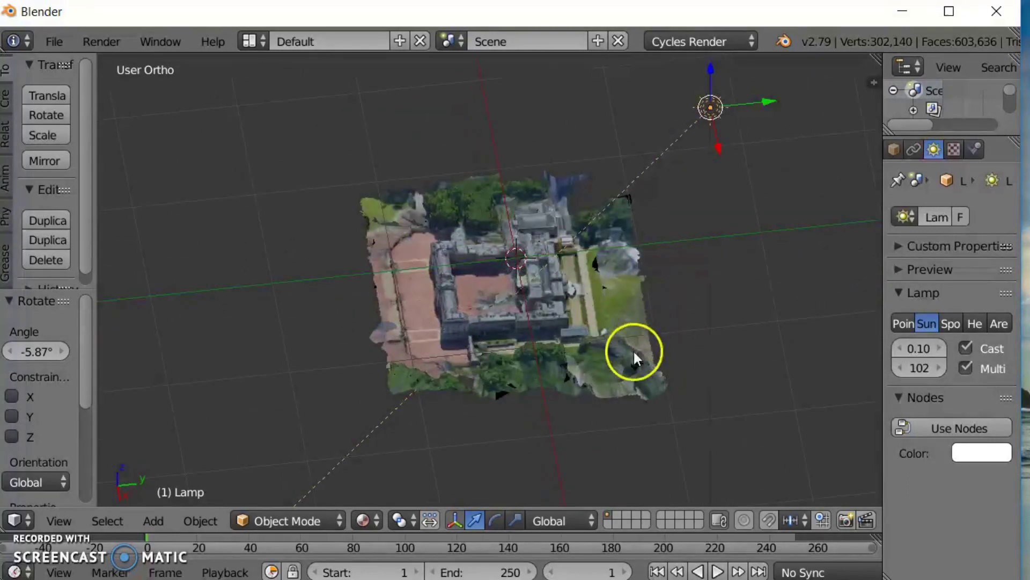
middle_drag(634, 352, 610, 342)
scroll(507, 349, up, 5)
scroll(610, 348, down, 2)
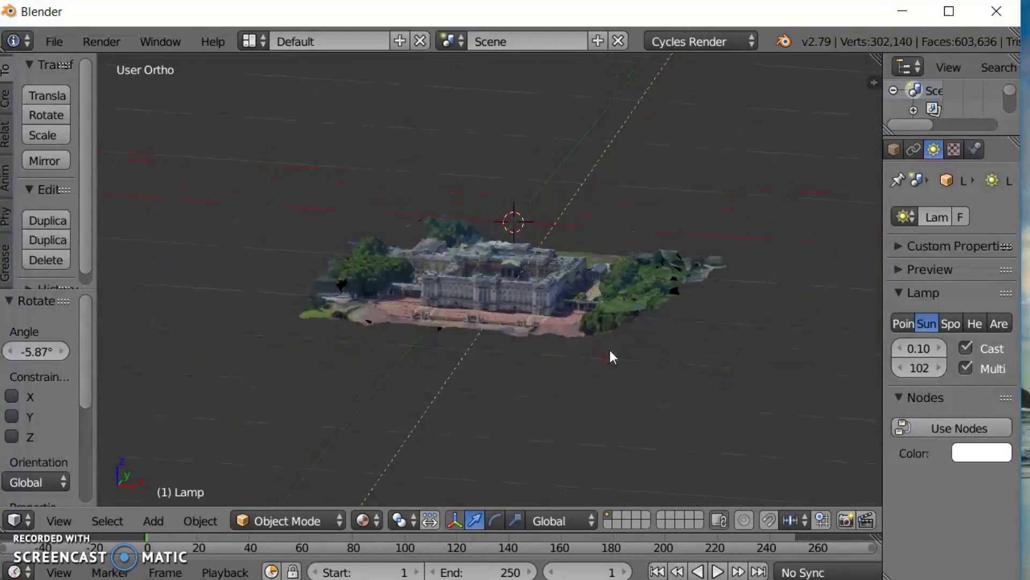
scroll(536, 327, down, 3)
Step: Move the sun lamp about 4.680 along the Y axis in the right view
key(KP_1)
scroll(536, 328, down, 5)
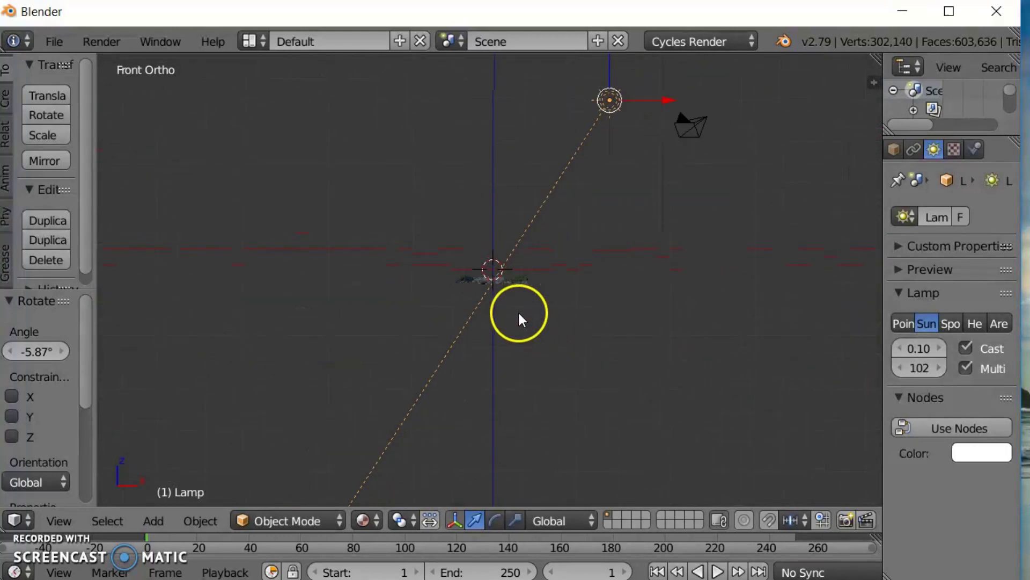
key(KP_6)
key(KP_3)
scroll(532, 277, up, 4)
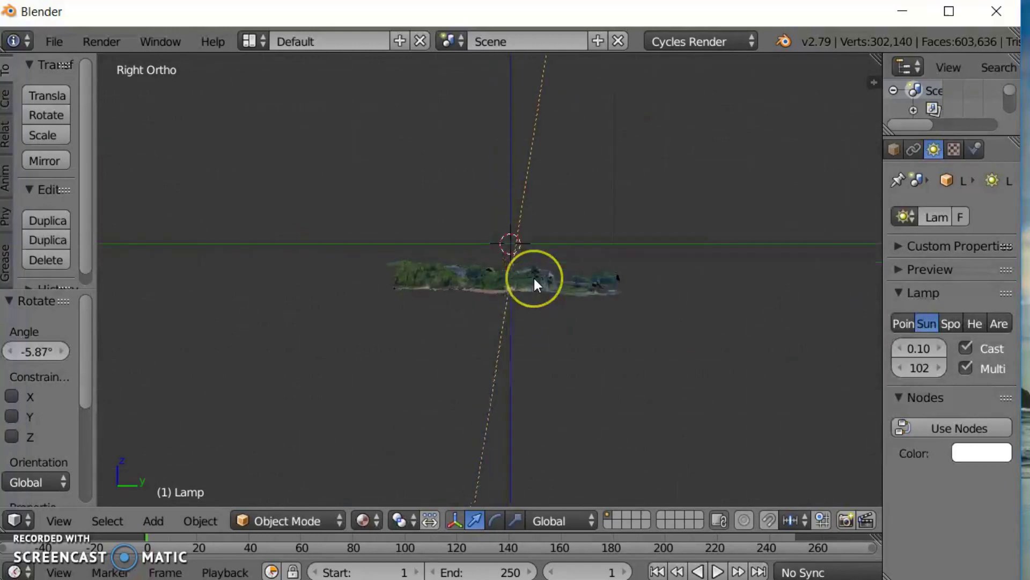
scroll(535, 280, up, 4)
scroll(556, 282, down, 12)
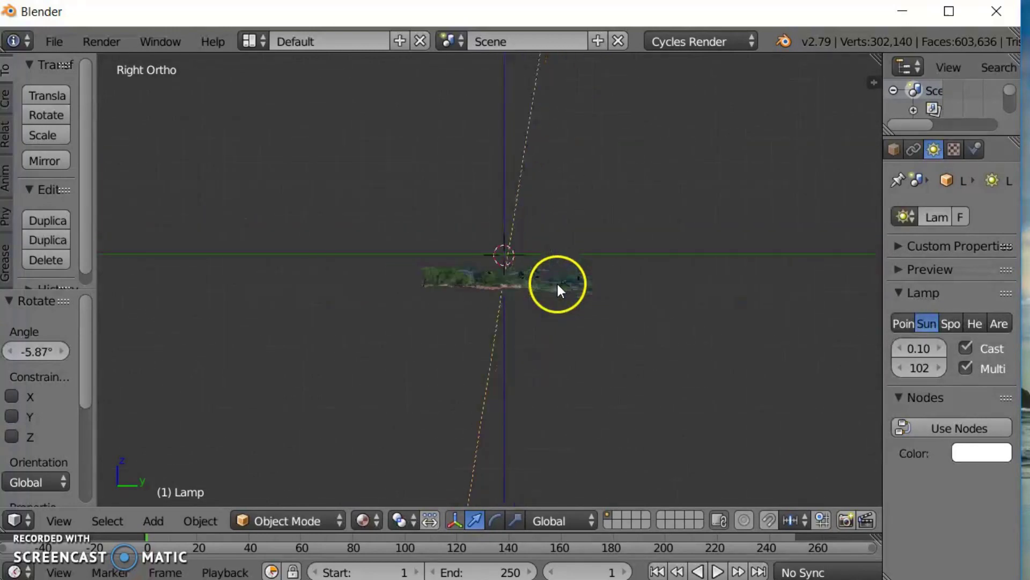
drag(585, 64, 699, 184)
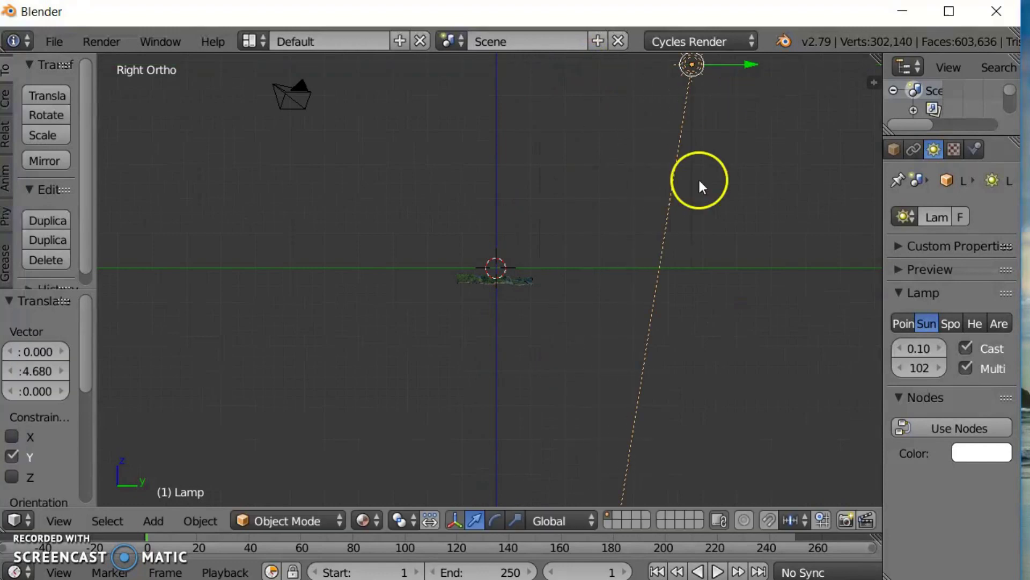
Step: Rotate the sun lamp about 36.3° in the right view so its beam points towards the palace
key(r)
click(534, 249)
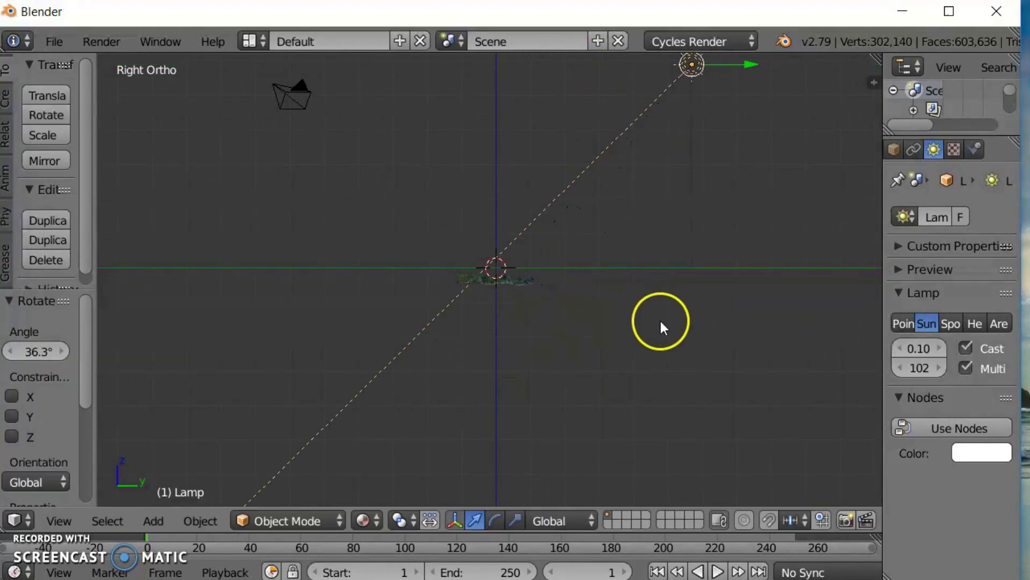
middle_drag(626, 310, 434, 359)
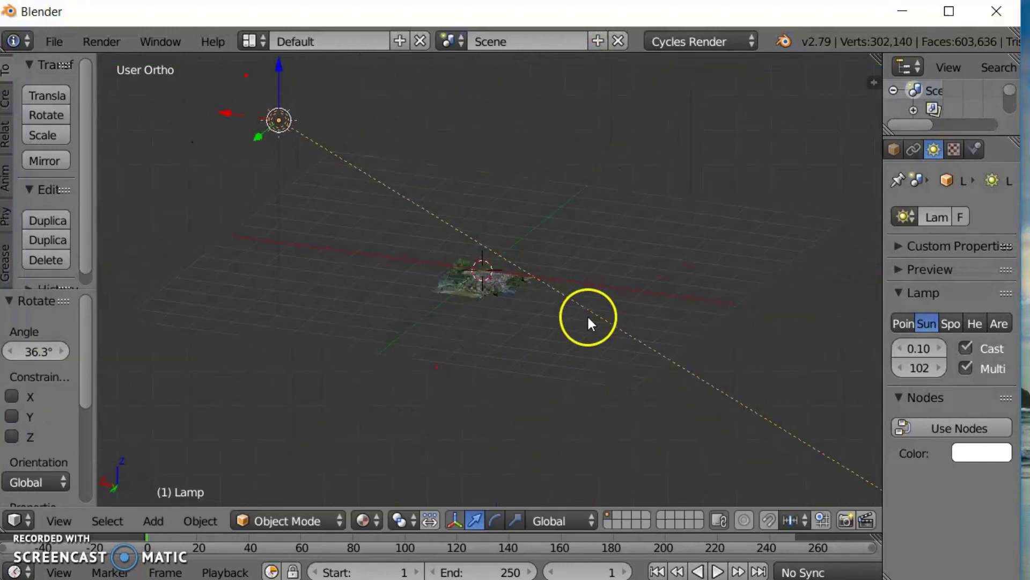
scroll(588, 314, up, 10)
middle_drag(580, 347, 542, 343)
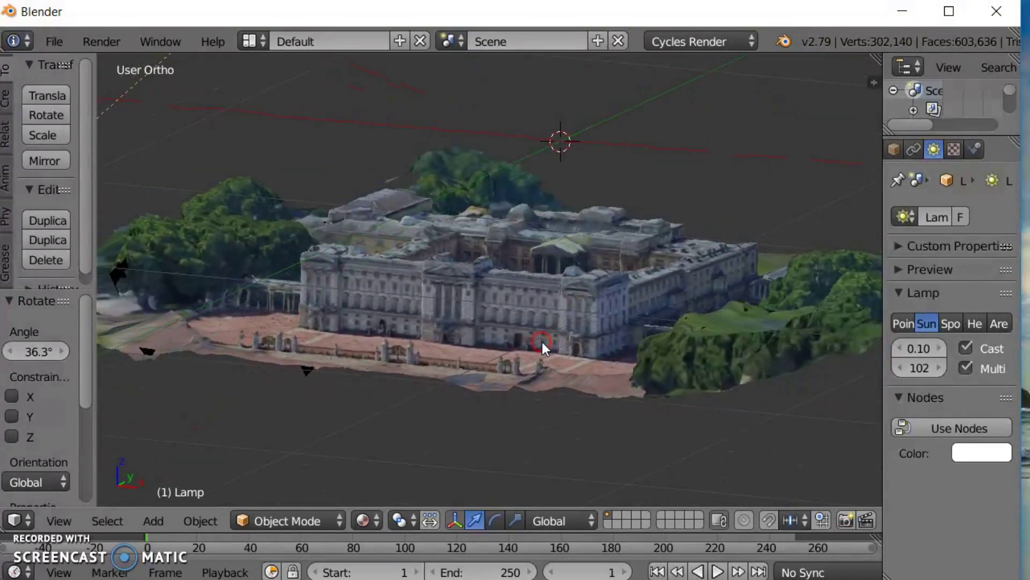
scroll(542, 343, up, 5)
scroll(949, 152, up, 5)
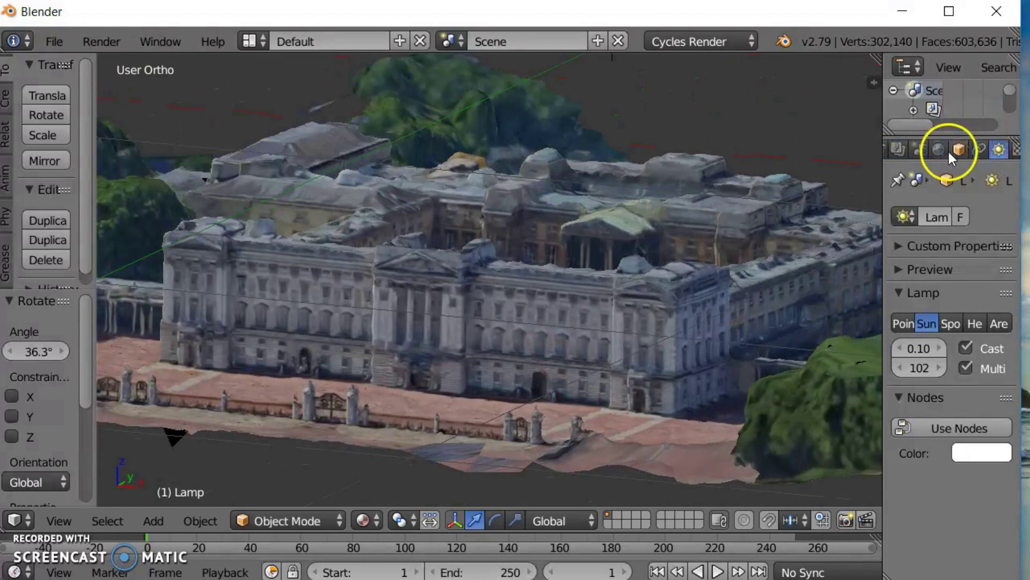
Step: Enable nodes for the world surface and brighten its background colour from dark grey to nearly white
click(999, 151)
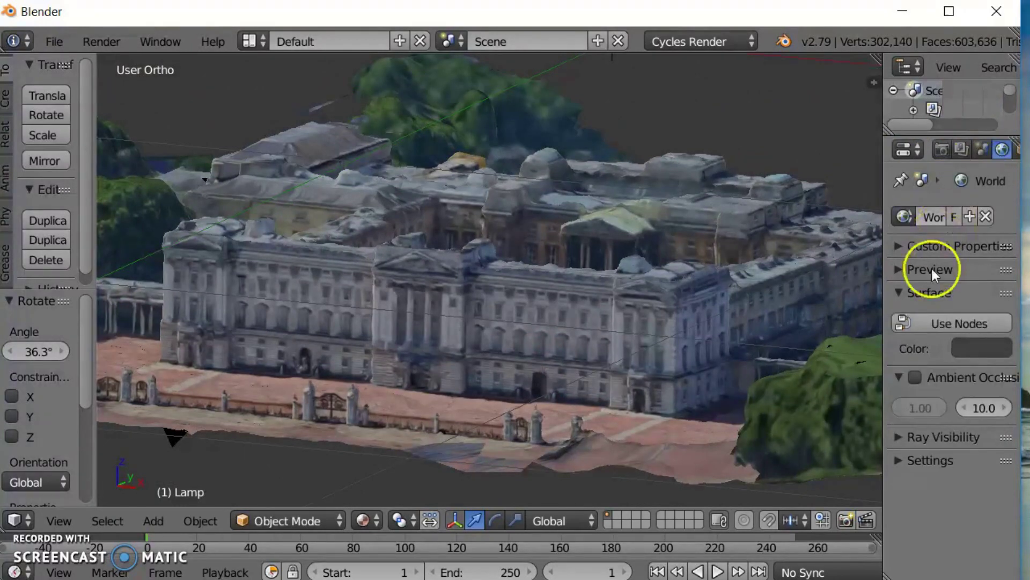
click(936, 321)
click(967, 360)
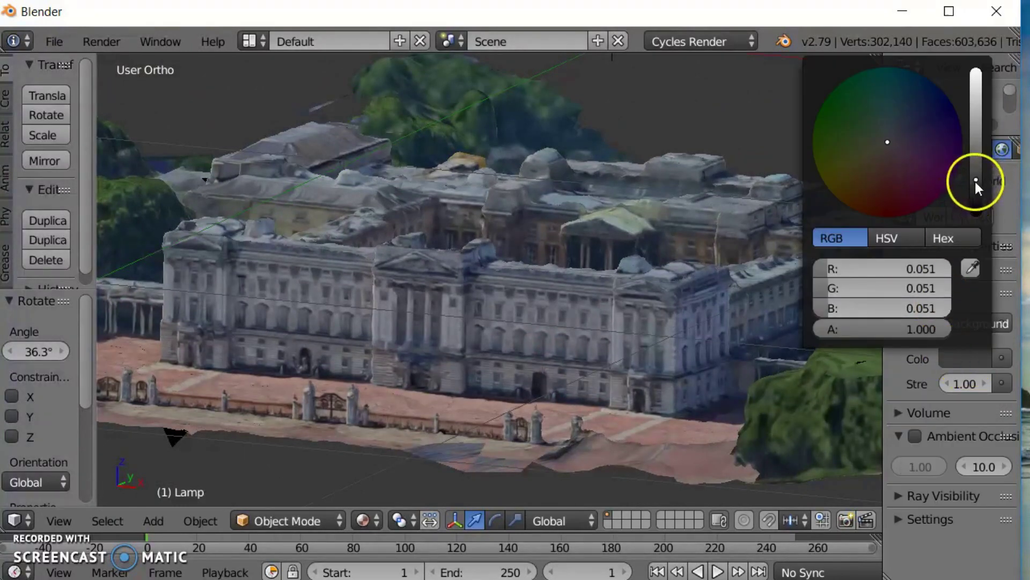
drag(975, 180, 976, 86)
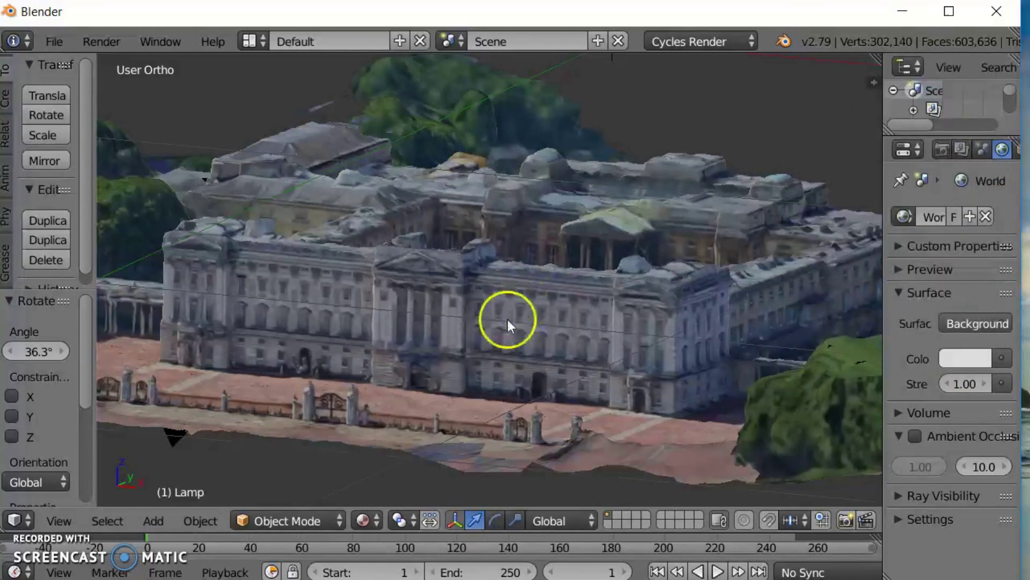
Step: Preview the lit palace in Rendered viewport shading from the front and from an elevated corner, and return to Material shading
middle_drag(437, 302, 499, 340)
scroll(431, 357, down, 5)
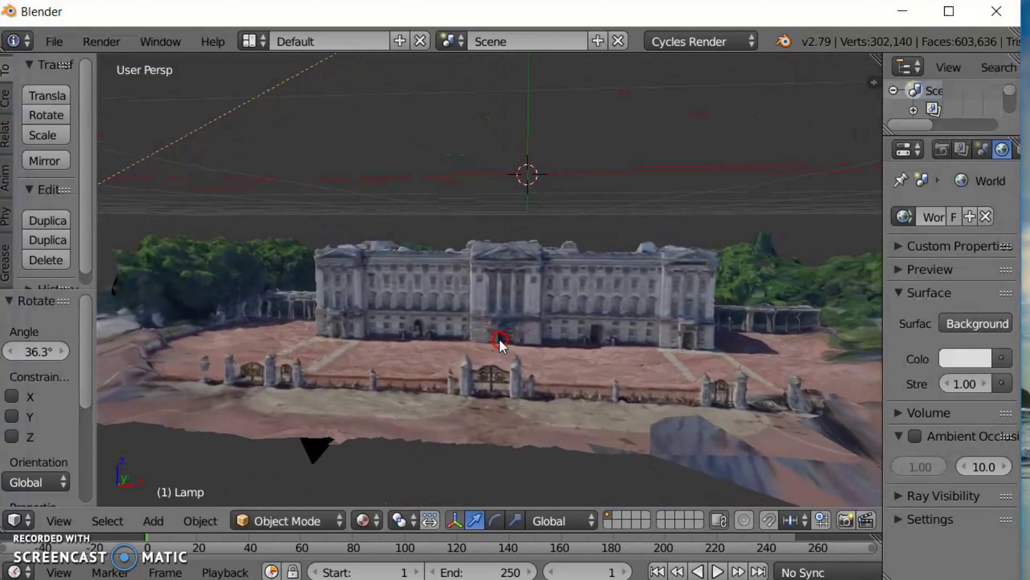
click(363, 521)
click(414, 388)
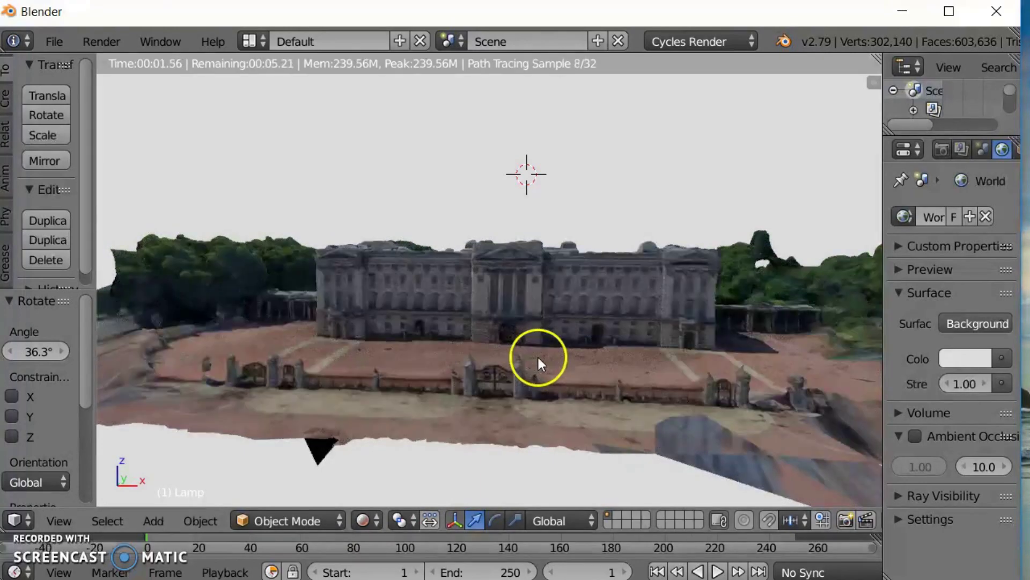
ctrl+middle_drag(536, 355, 562, 366)
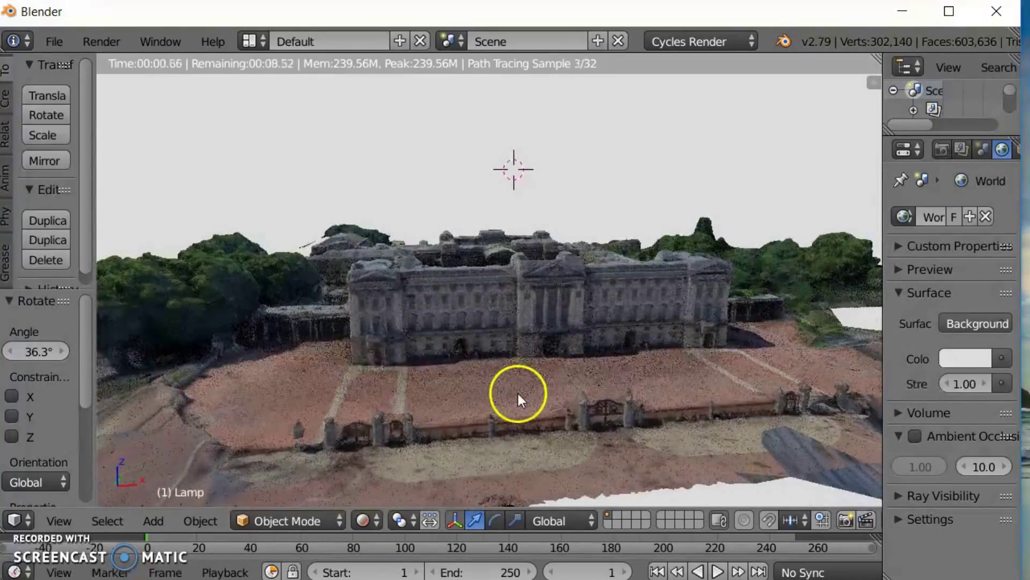
middle_drag(518, 393, 559, 410)
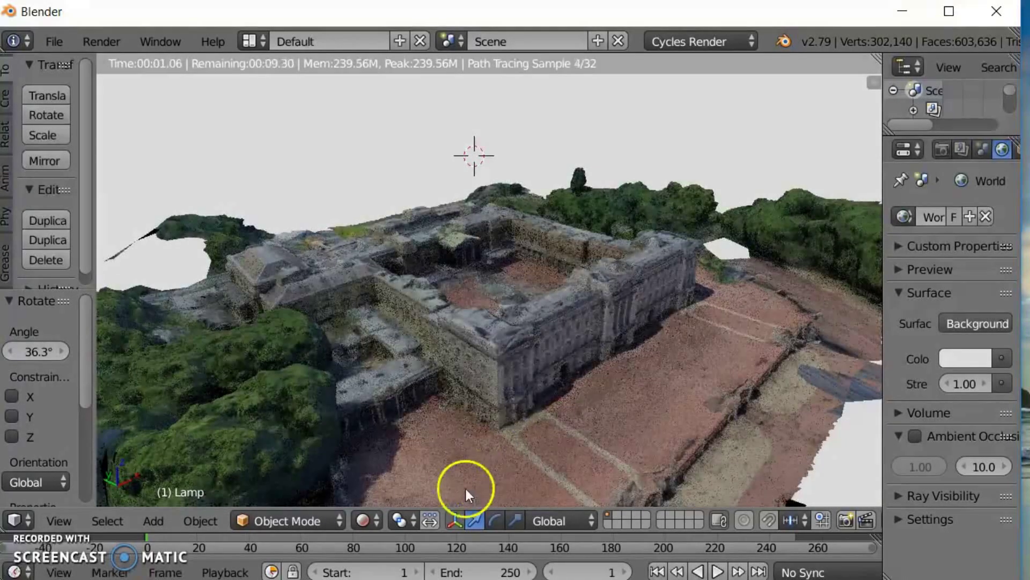
click(369, 518)
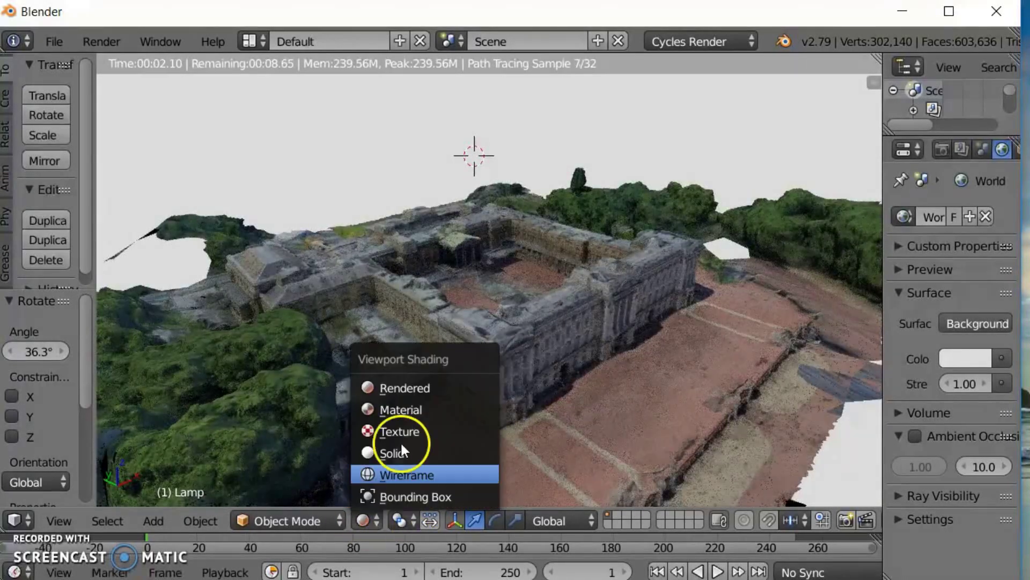
click(403, 410)
Step: Add a Decimate modifier to the palace mesh in Collapse mode and deselect all objects
scroll(546, 343, up, 2)
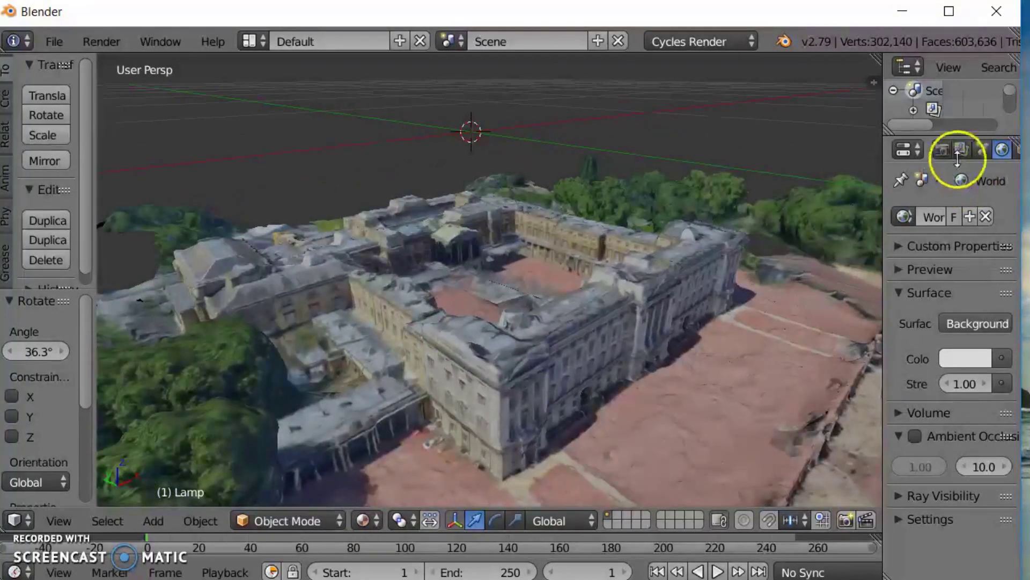
scroll(971, 153, down, 4)
scroll(949, 151, up, 2)
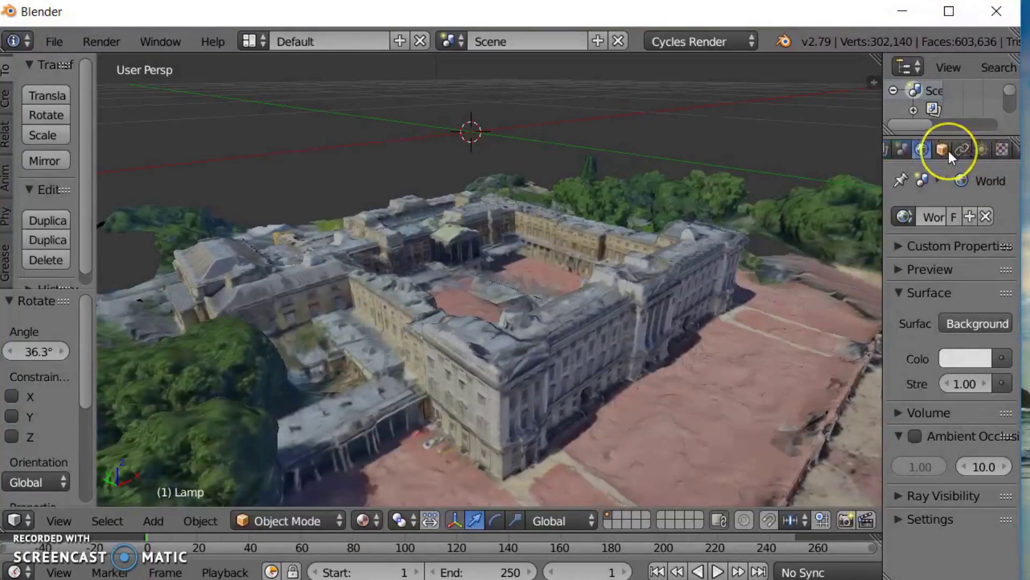
right_click(632, 284)
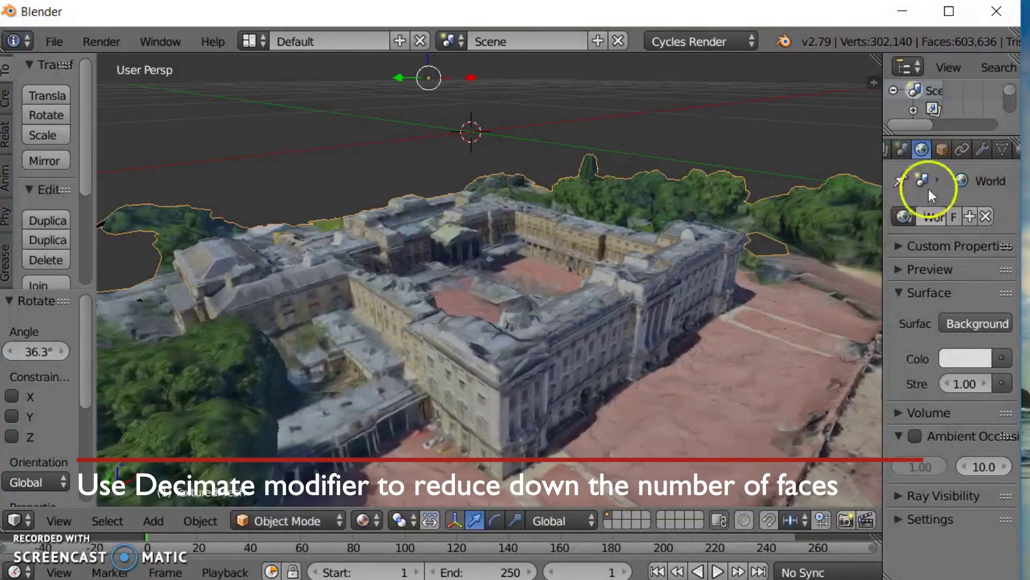
click(980, 151)
click(951, 216)
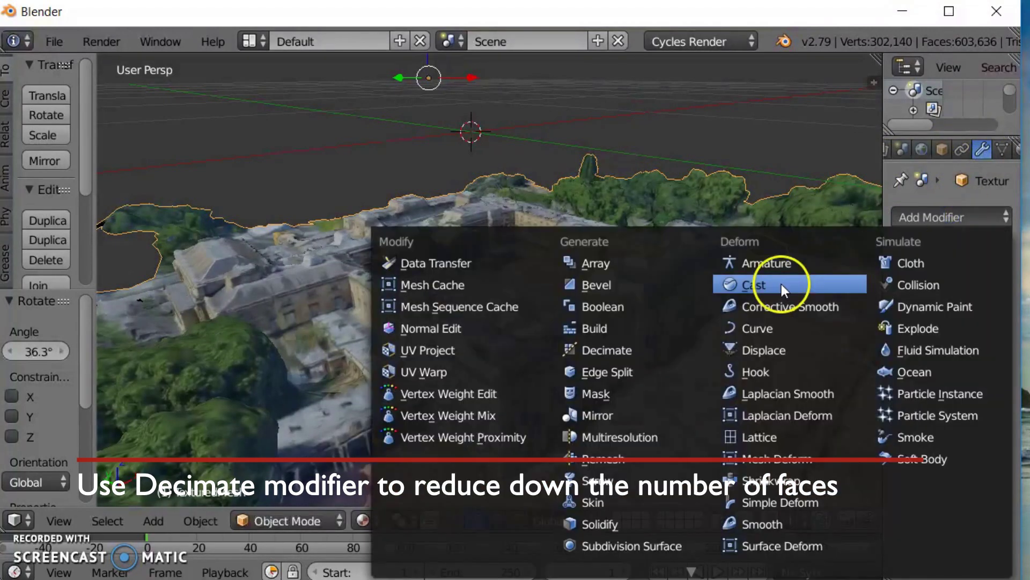
click(627, 350)
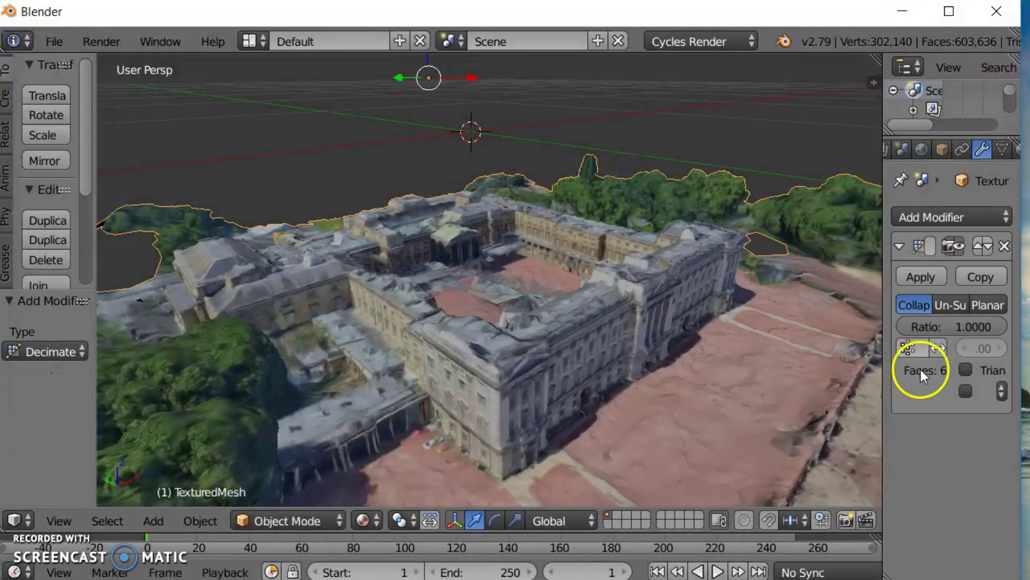
middle_drag(619, 345, 471, 256)
key(a)
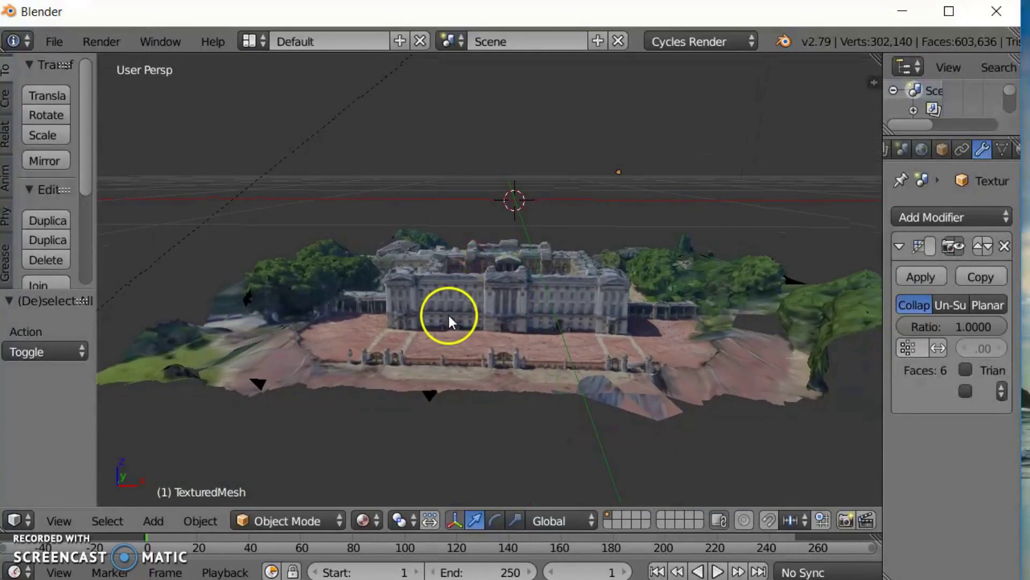